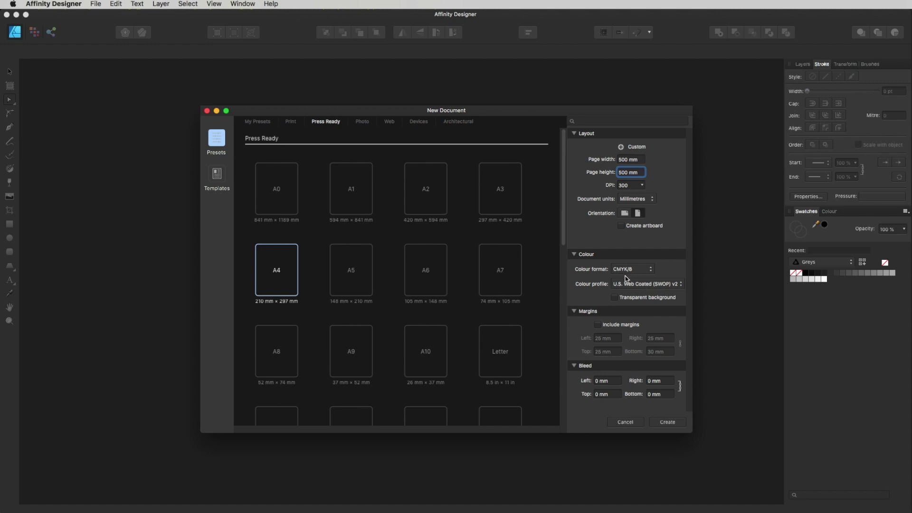
Create the 500 x 500 mm CMYK/8 document and place a vertical ruler guide at the centre of the page.
left_click(667, 422)
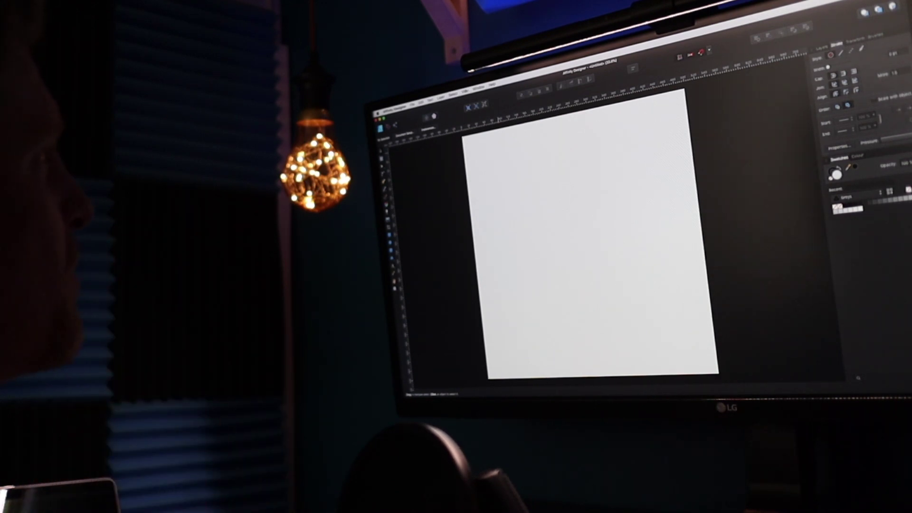
left_click(213, 4)
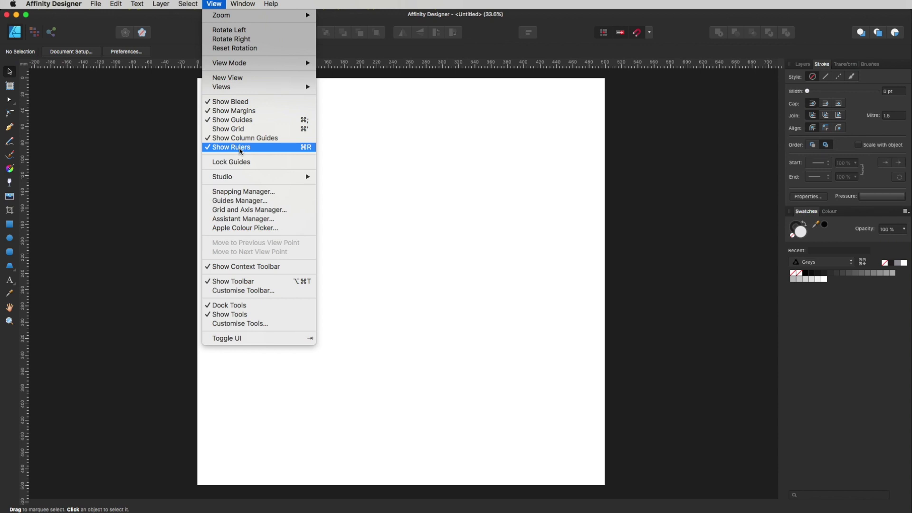
left_click(463, 155)
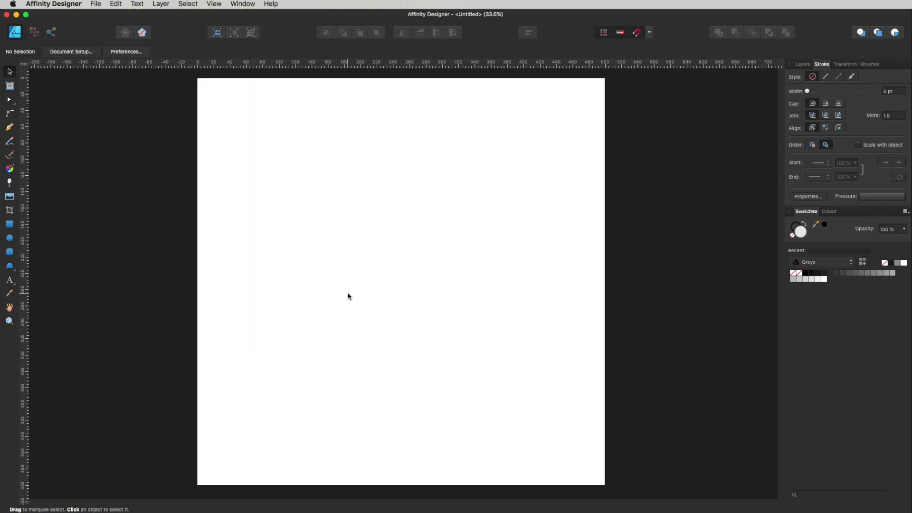
left_click_drag(26, 250, 402, 218)
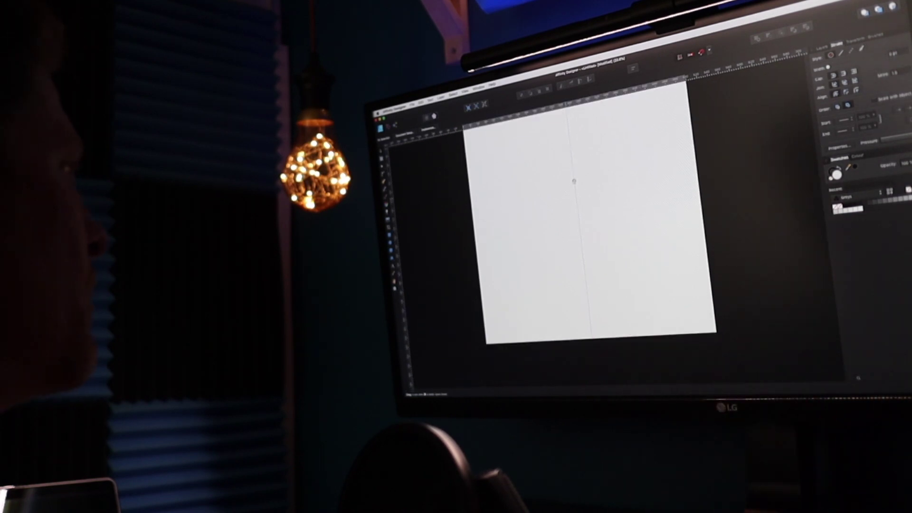
Draw a rectangle about 44 mm wide and 69 mm tall, centred horizontally on the vertical guide.
key("super+1")
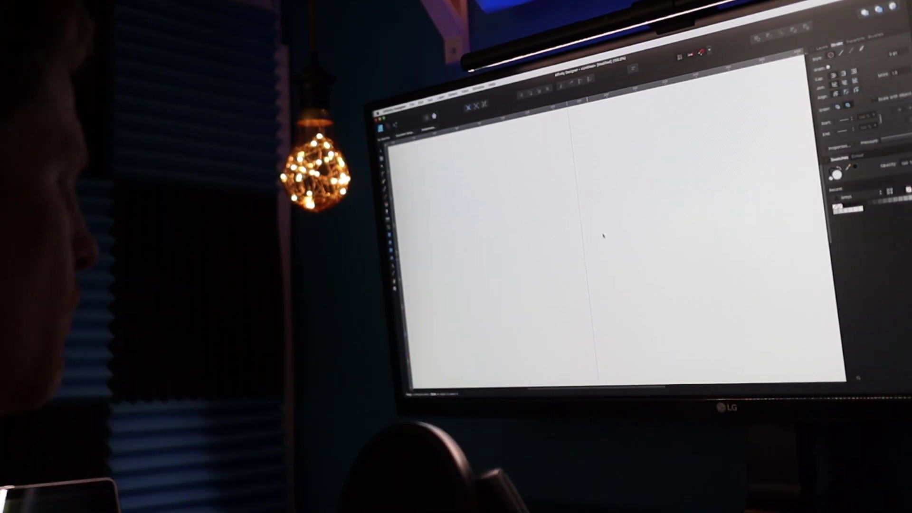
key("m")
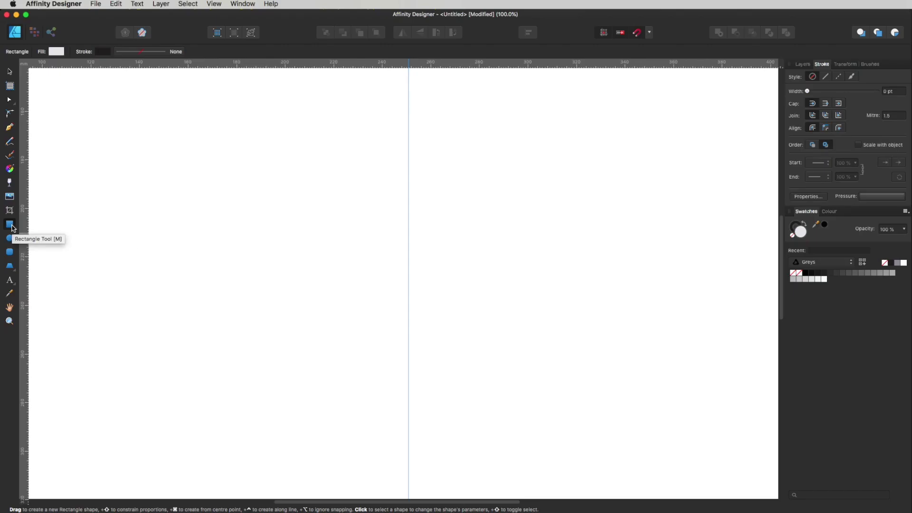
left_click_drag(358, 191, 466, 358)
key("v")
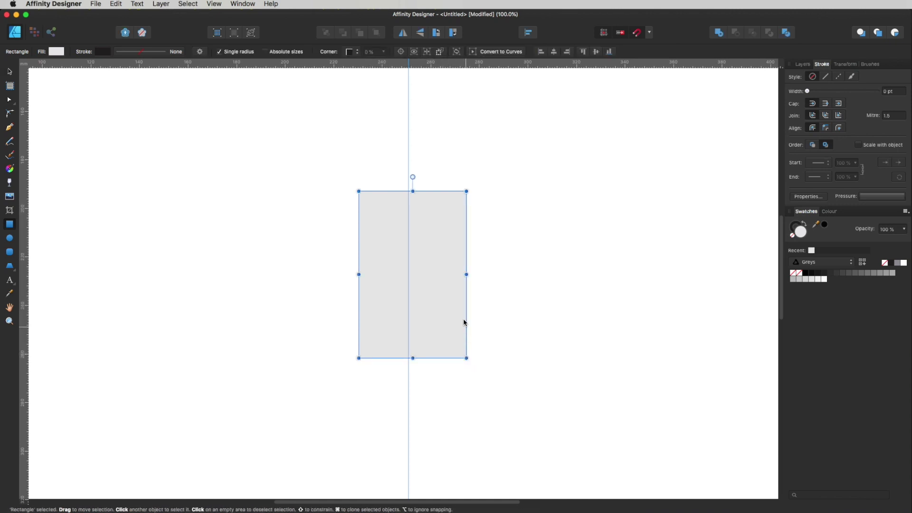
left_click(452, 241)
left_click_drag(452, 241, 474, 230)
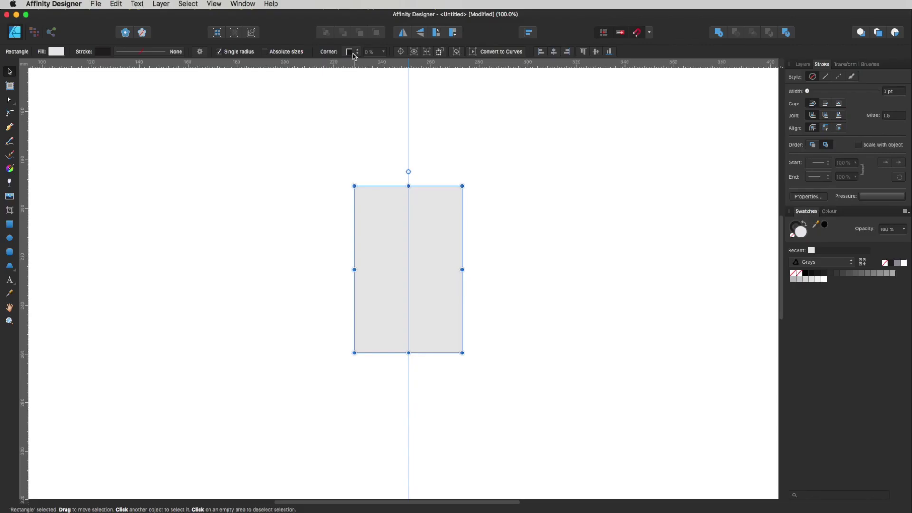
Give the rectangle rounded corners with a 35% radius.
left_click(352, 53)
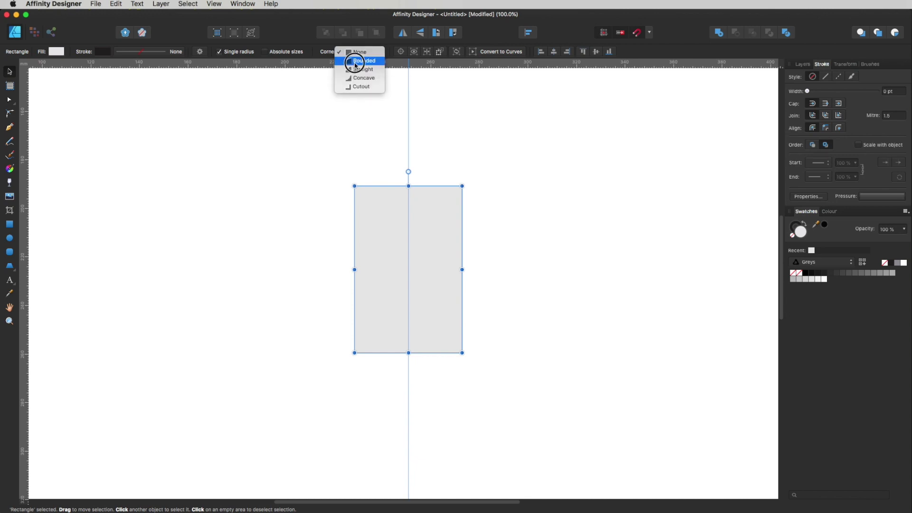
left_click(356, 61)
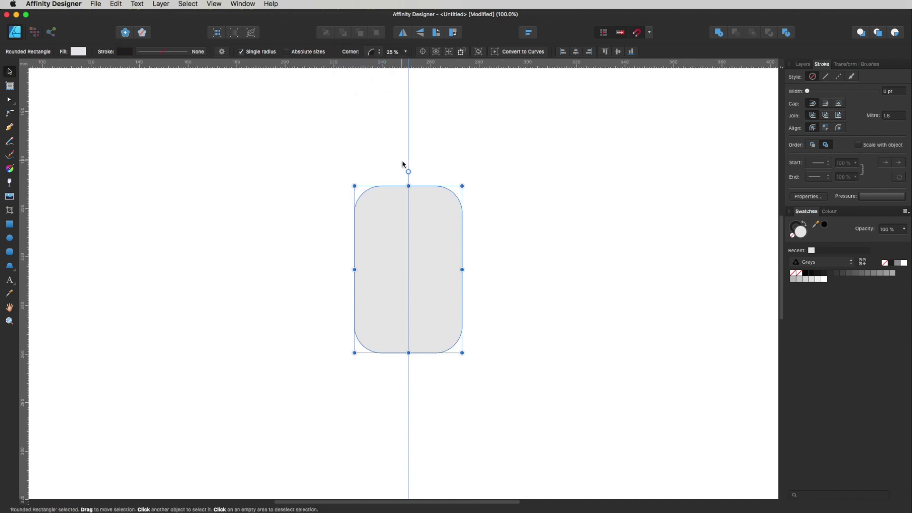
left_click(392, 52)
key("Return")
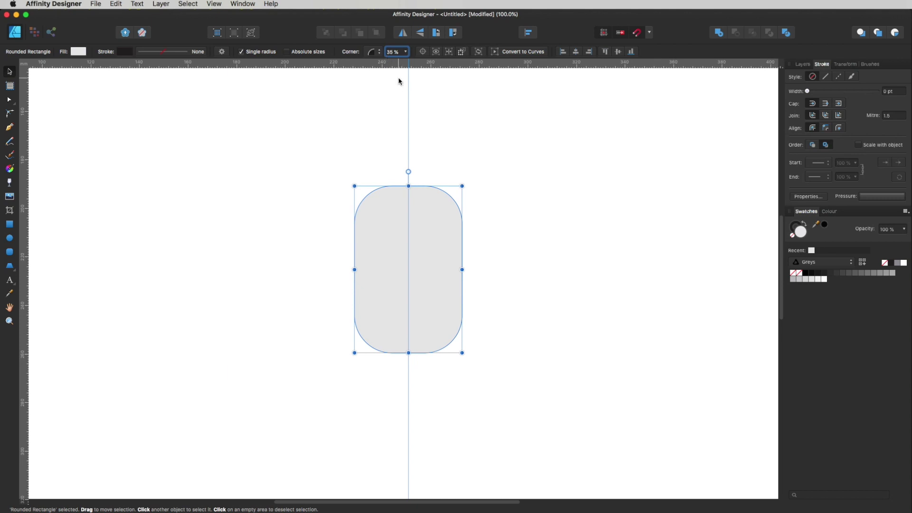
Turn off the single radius for the rectangle and set both bottom corners to a 20% radius.
left_click(256, 54)
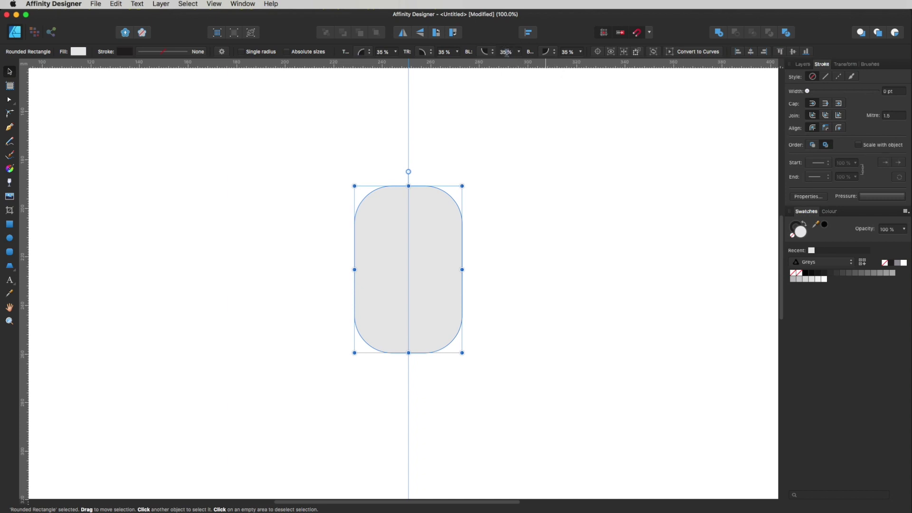
key("Tab")
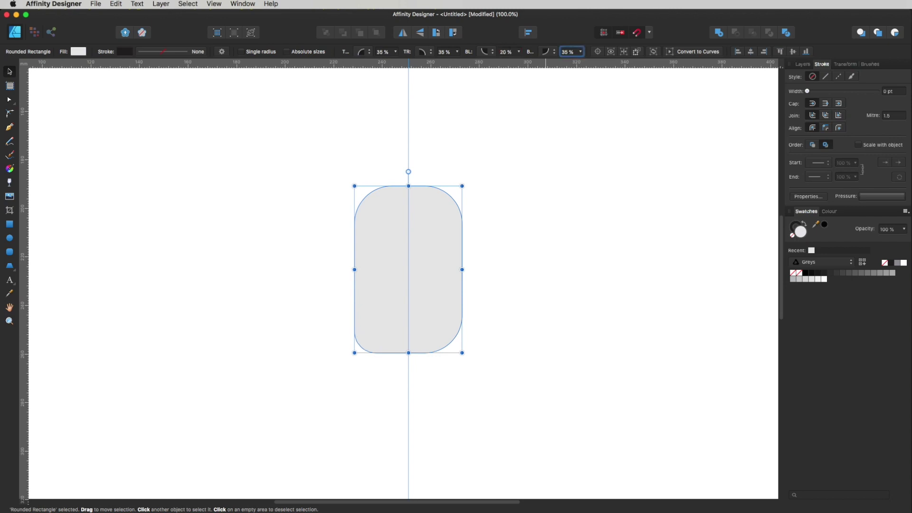
key("Return")
scroll(469, 209, "left", 5)
left_click(590, 287)
left_click_drag(583, 290, 394, 297)
left_click(557, 270)
key("space")
key("super")
left_click_drag(470, 250, 555, 256)
left_click(464, 241)
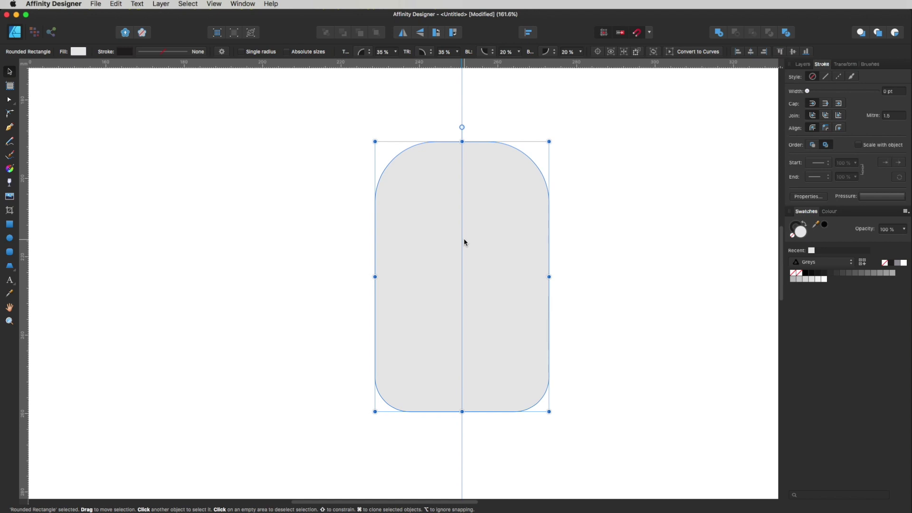
Try a larger radius on the top-left corner with the Node tool, and undo it.
key("a")
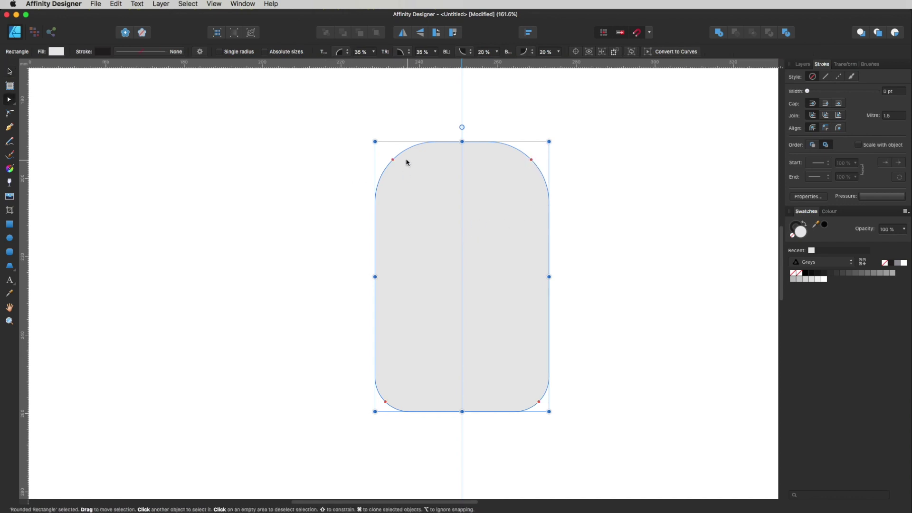
left_click_drag(393, 157, 423, 202)
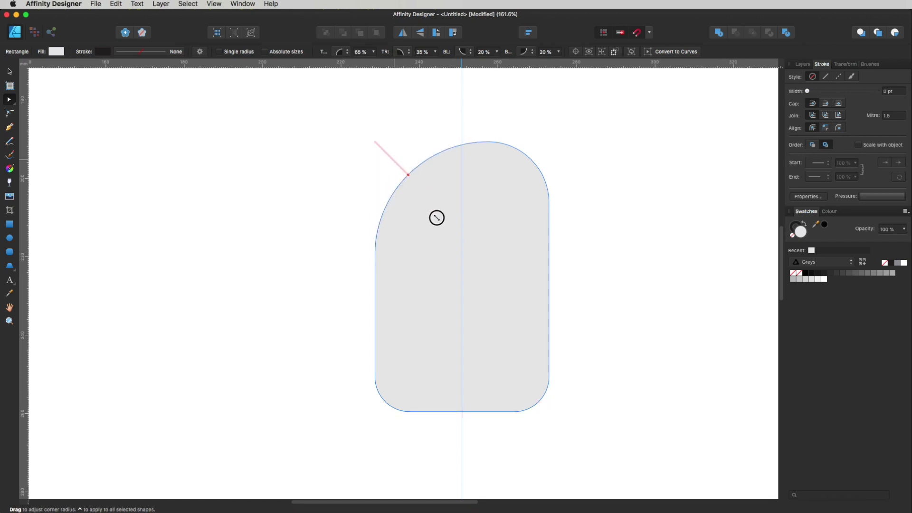
key("super+z")
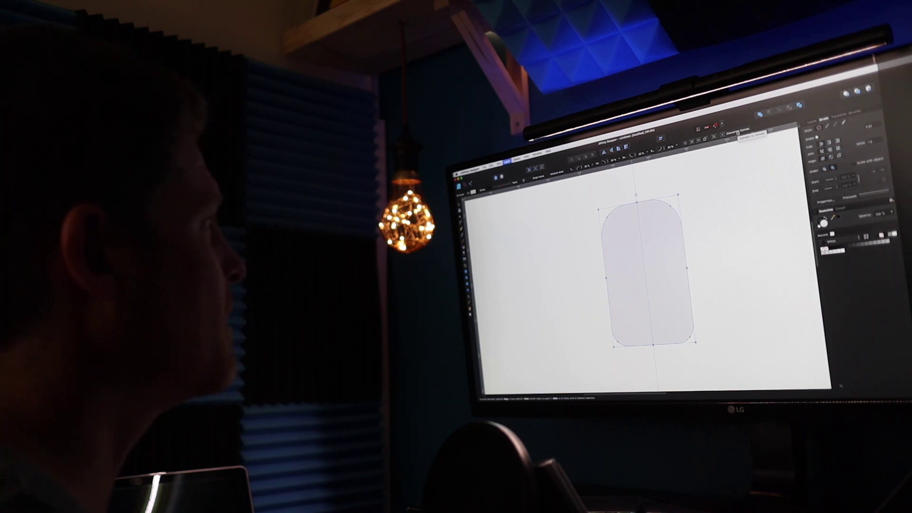
Convert the rounded rectangle to curves and nudge its two bottom-left corner nodes about 2 mm inward.
left_click(738, 134)
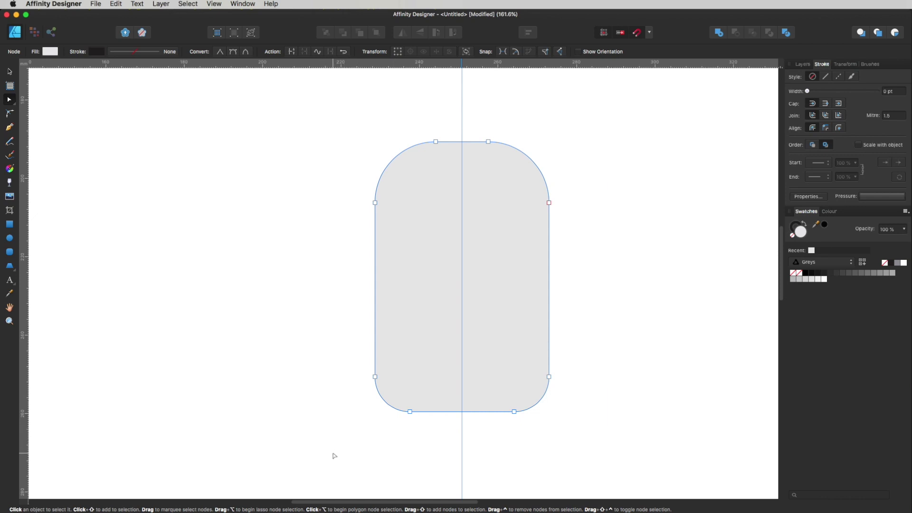
left_click_drag(334, 455, 437, 343)
key("Right")
key("Right")
key("Right")
key("Right")
key("Right")
key("Right")
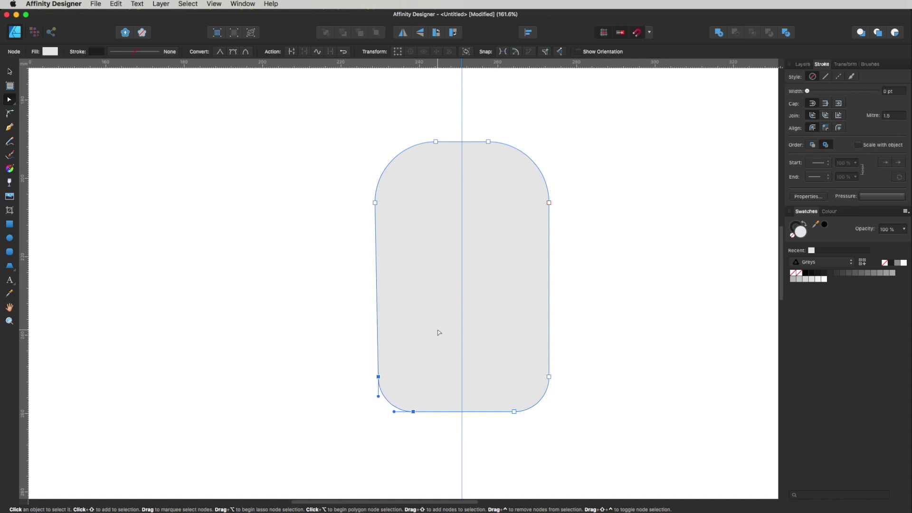
key("Right")
key("Right")
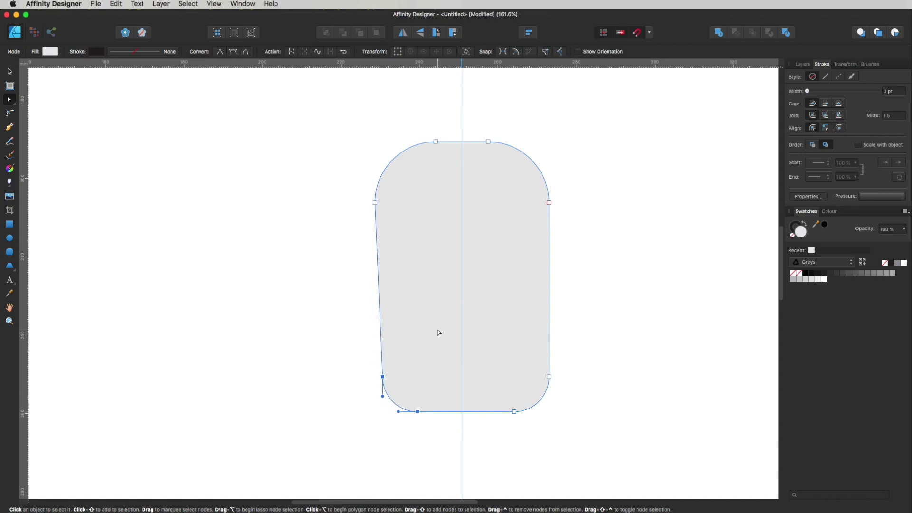
key("Right")
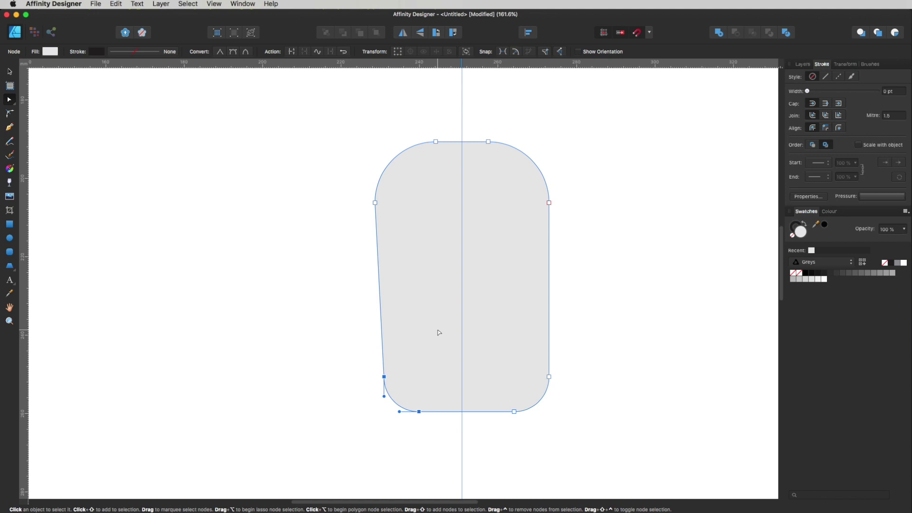
left_click(508, 383)
Add nodes where the guide crosses the shape's bottom and top edges, plus one just left of the top centre node.
left_click(463, 412)
left_click(462, 142)
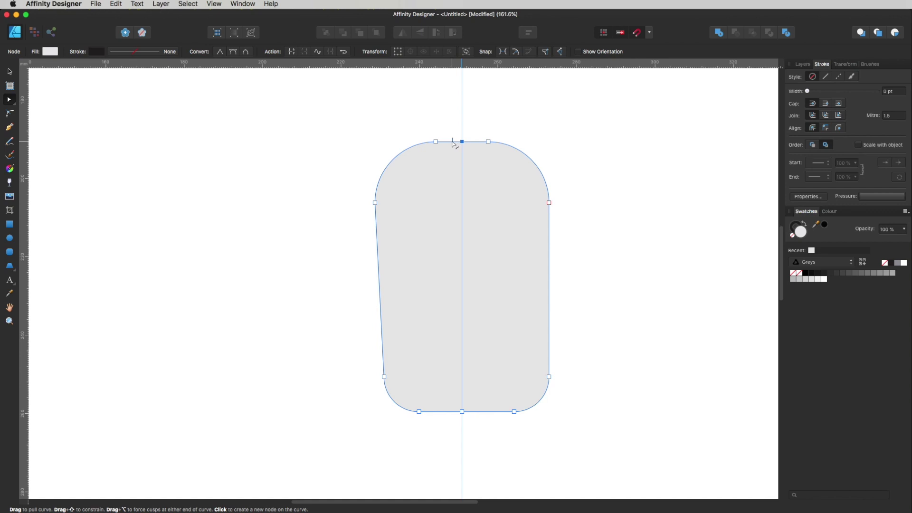
left_click(453, 142)
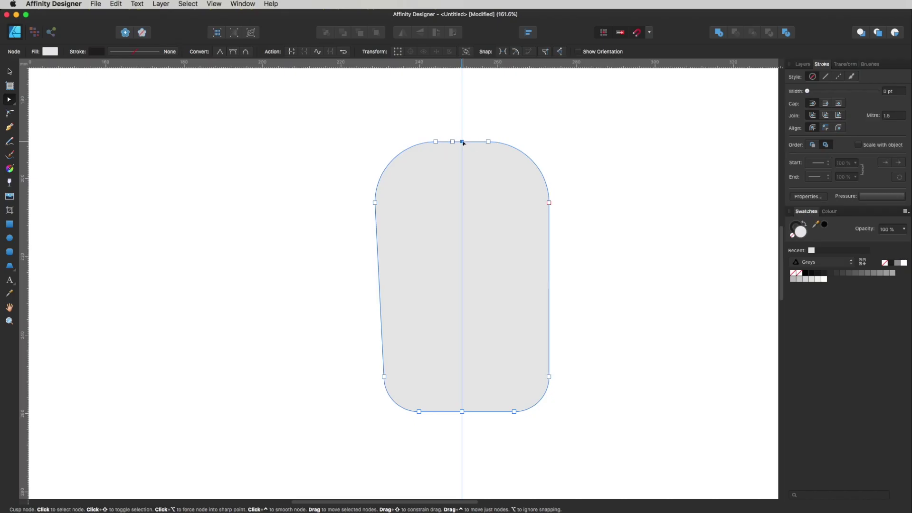
Move the top centre node about 2 mm up along the guide to form a small peak.
left_click_drag(463, 142, 463, 135)
left_click(559, 201)
left_click(594, 281)
left_click(518, 305)
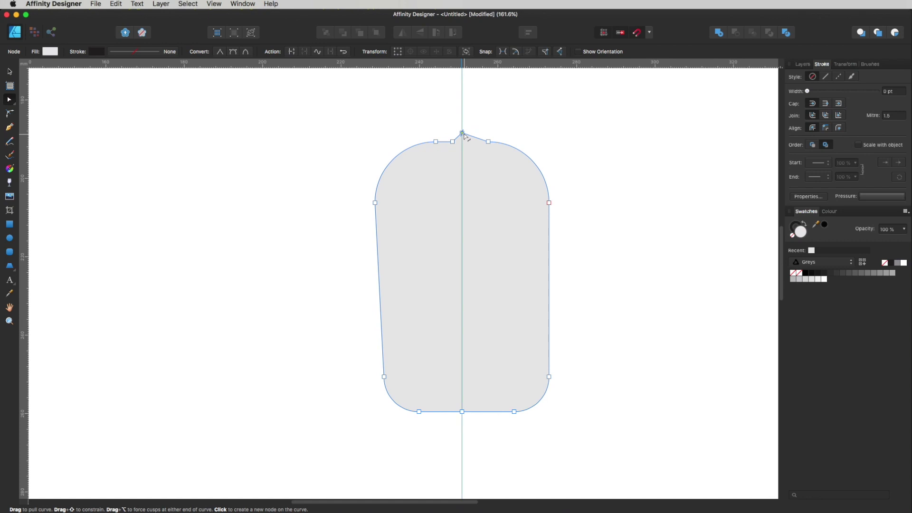
Break the curve at the top and bottom centre nodes and delete the right half of the shape.
left_click(463, 133)
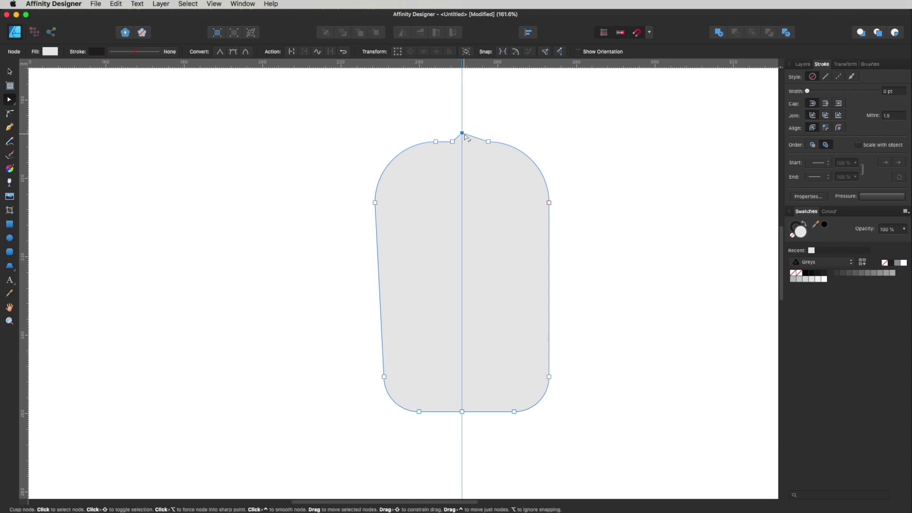
left_click(462, 412, "shift")
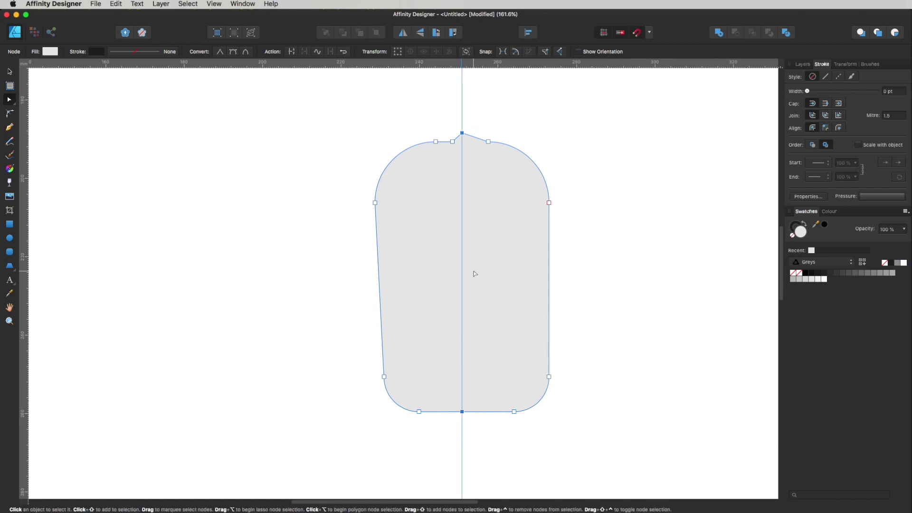
left_click(292, 53)
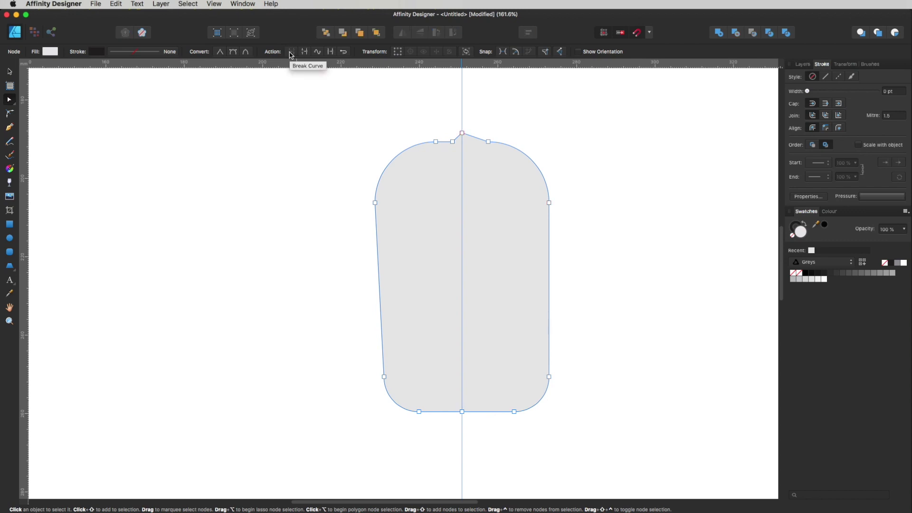
left_click(602, 138)
left_click(526, 213)
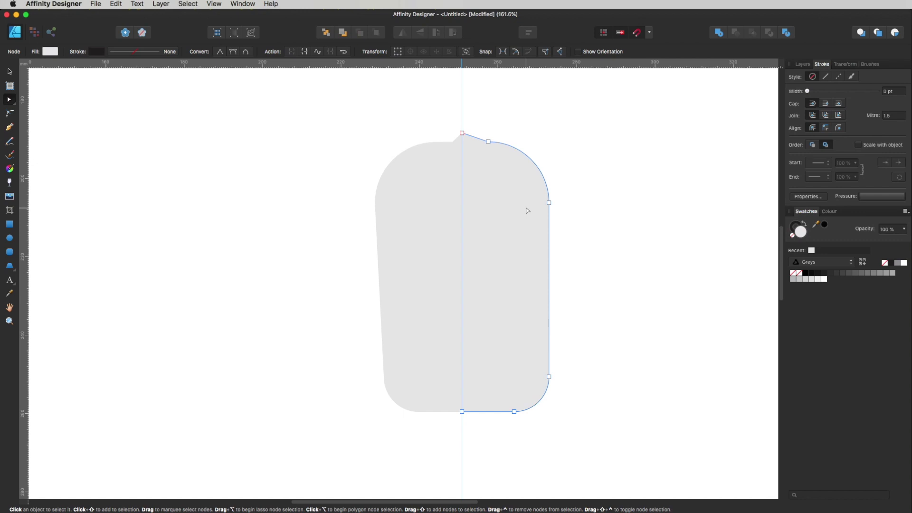
key("Delete")
left_click(527, 209)
left_click(445, 205)
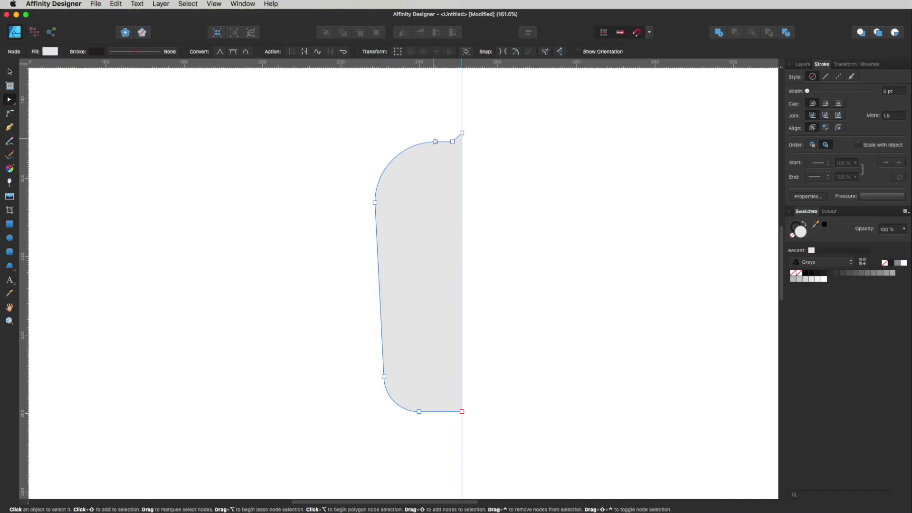
Duplicate the left half, flip the copy horizontally and snap it to the guide as the mirrored right half.
left_click(8, 72)
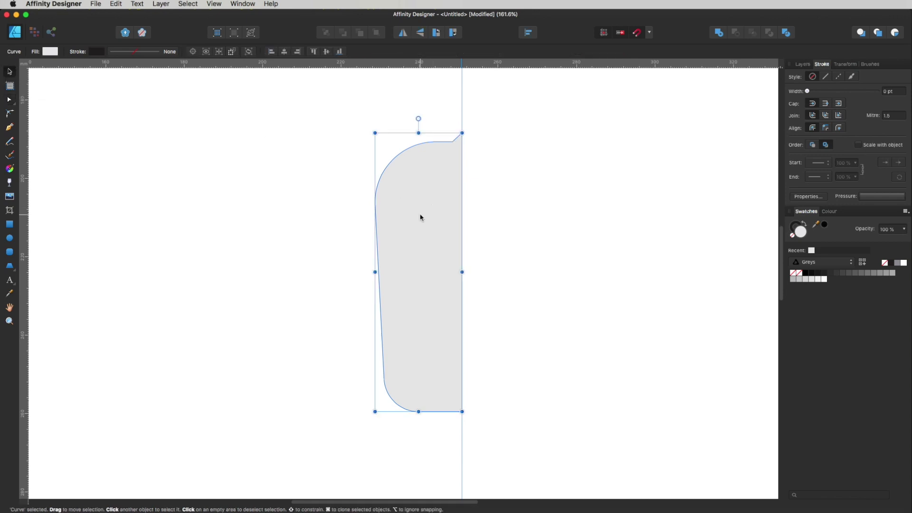
left_click_drag(419, 216, 540, 207)
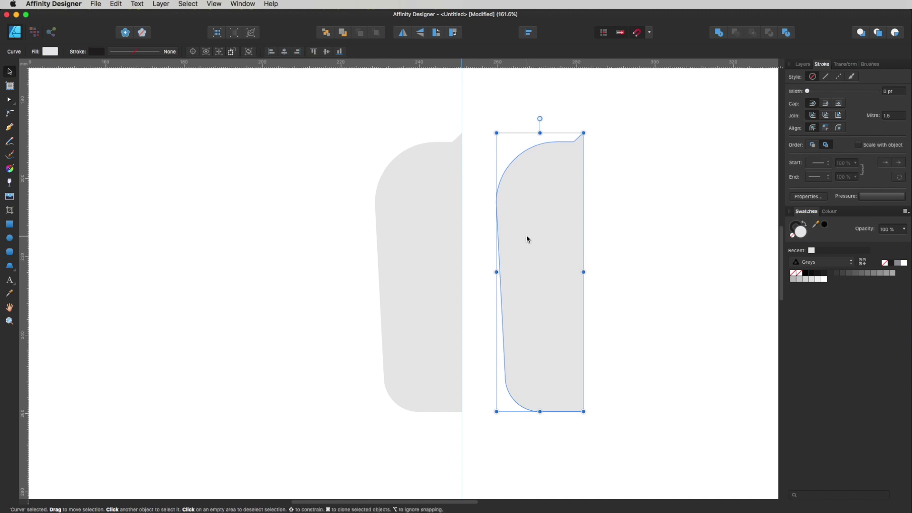
left_click(403, 34)
left_click_drag(565, 211, 536, 208)
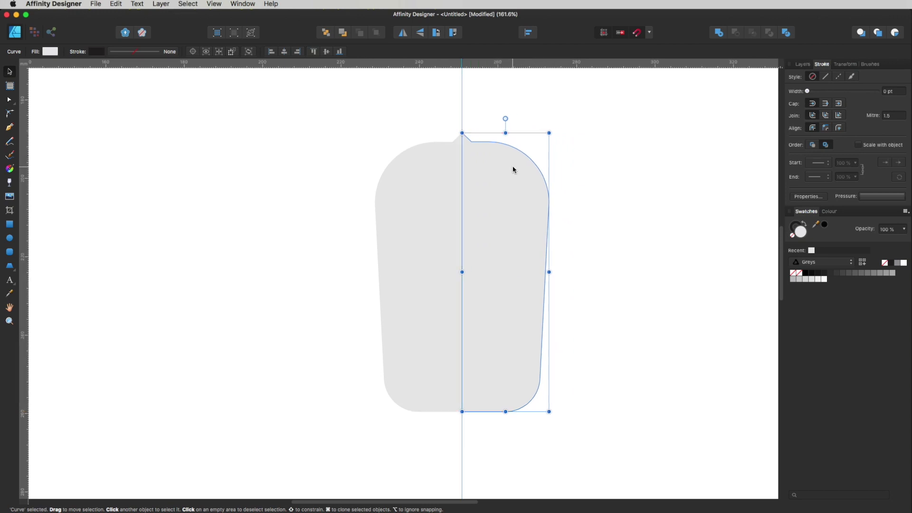
Join the left and right halves into one closed curve at their top and bottom centre nodes.
left_click(483, 112)
left_click(476, 167)
left_click(429, 211, "shift")
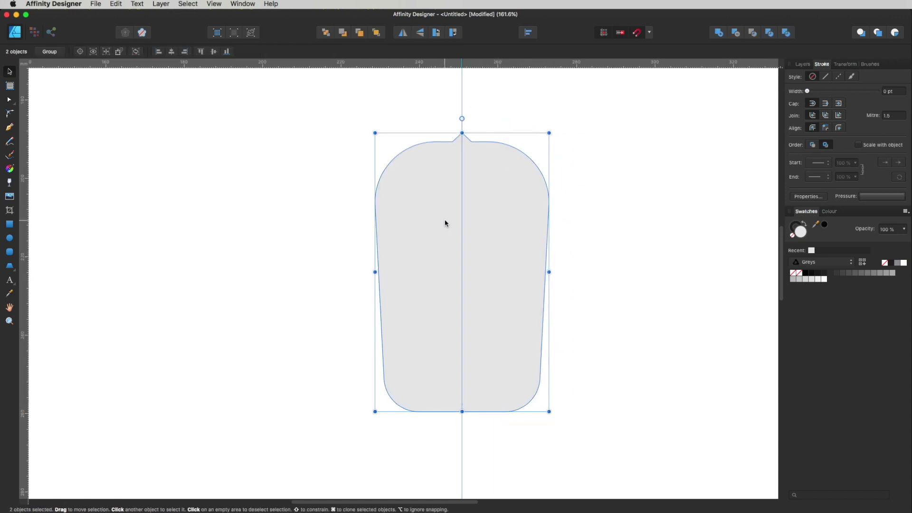
key("a")
left_click_drag(479, 116, 456, 137)
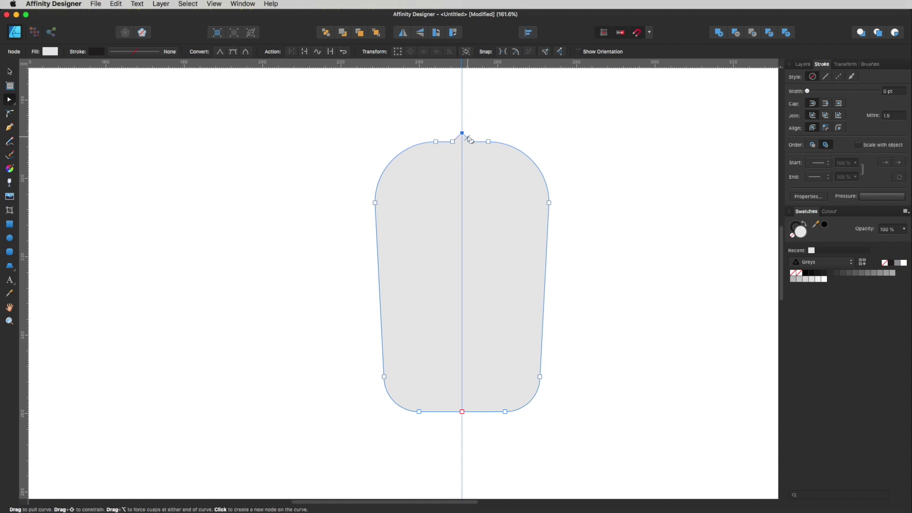
left_click(469, 139)
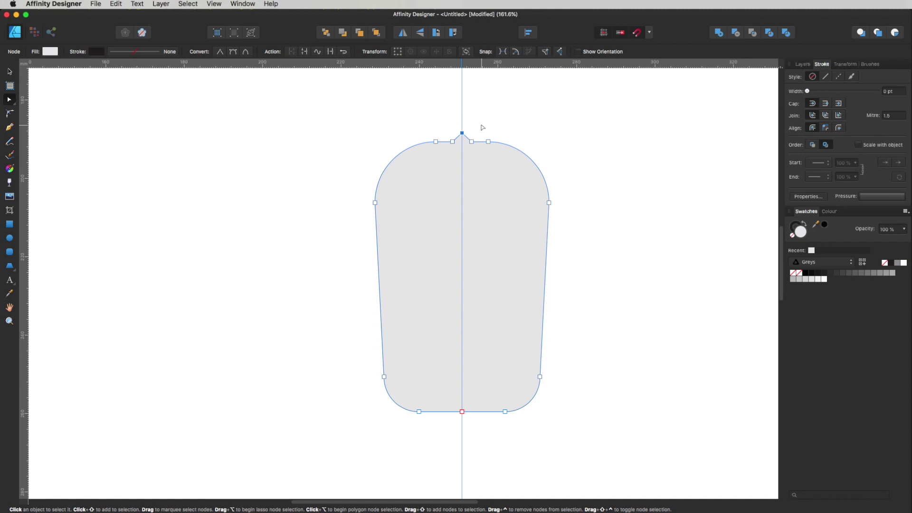
left_click(331, 53)
left_click_drag(476, 437, 439, 394)
left_click(317, 284)
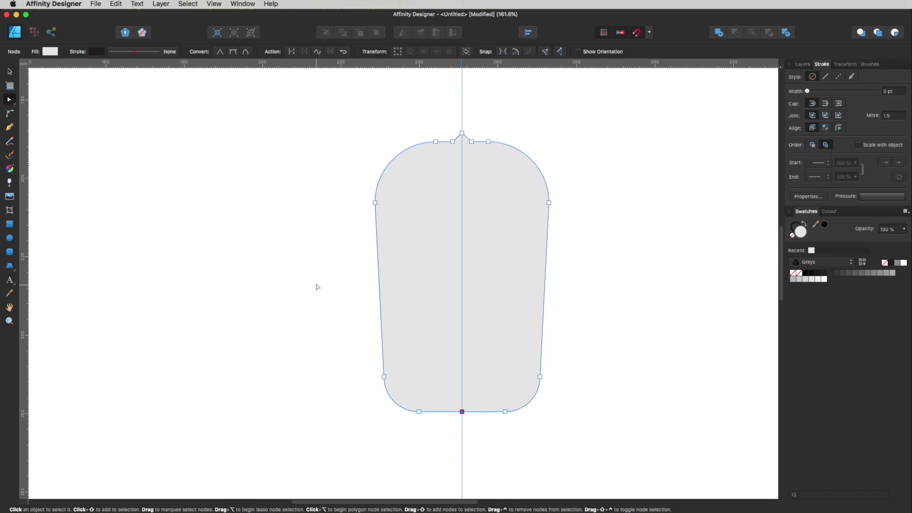
left_click(678, 417)
key("v")
left_click(538, 319)
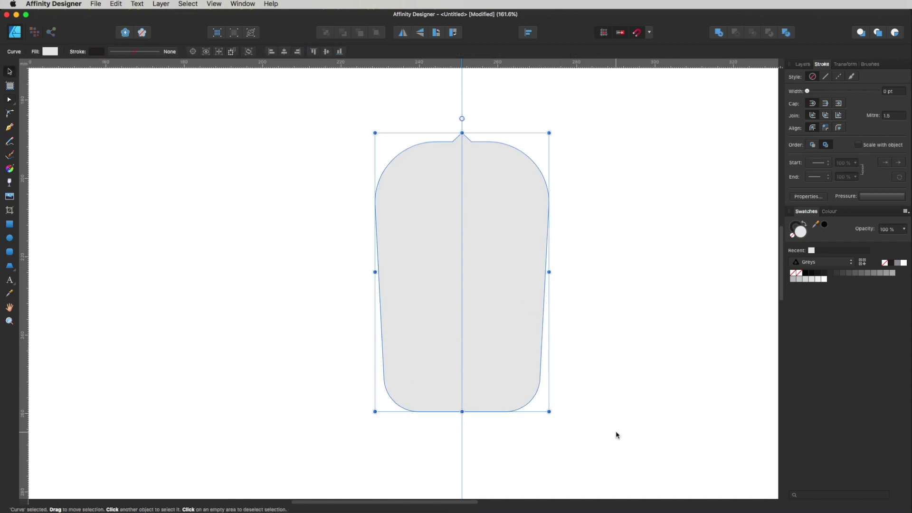
left_click(601, 247)
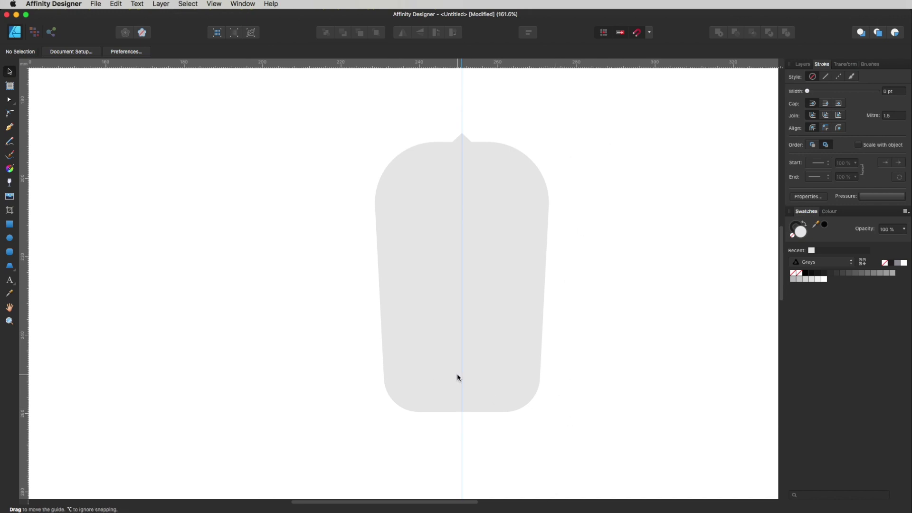
Move the bottom-left and bottom-right corner nodes of the body inward by about 1 mm each, increasing the taper symmetrically.
left_click(430, 359)
key("a")
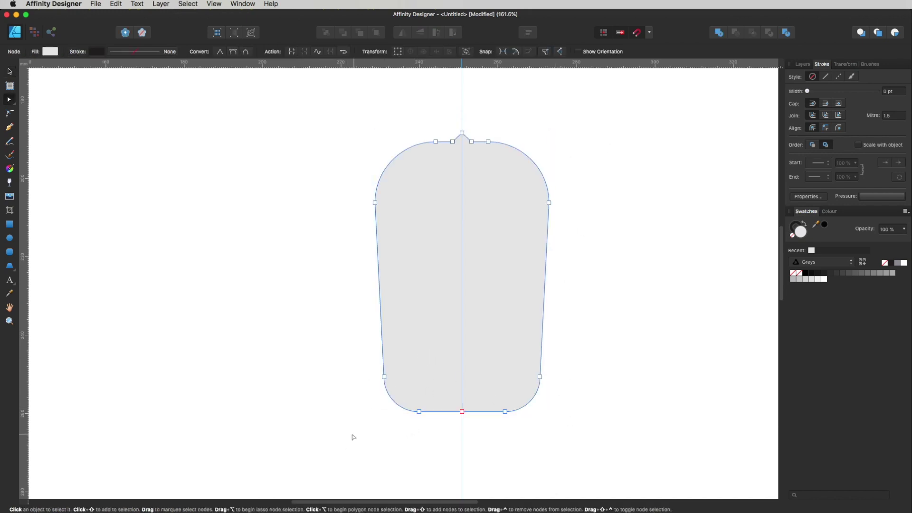
left_click_drag(344, 440, 431, 327)
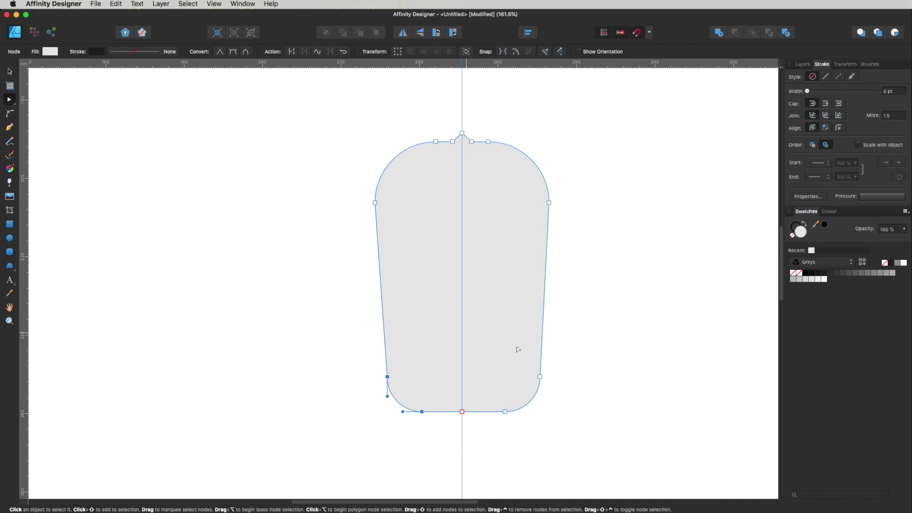
left_click_drag(559, 429, 493, 354)
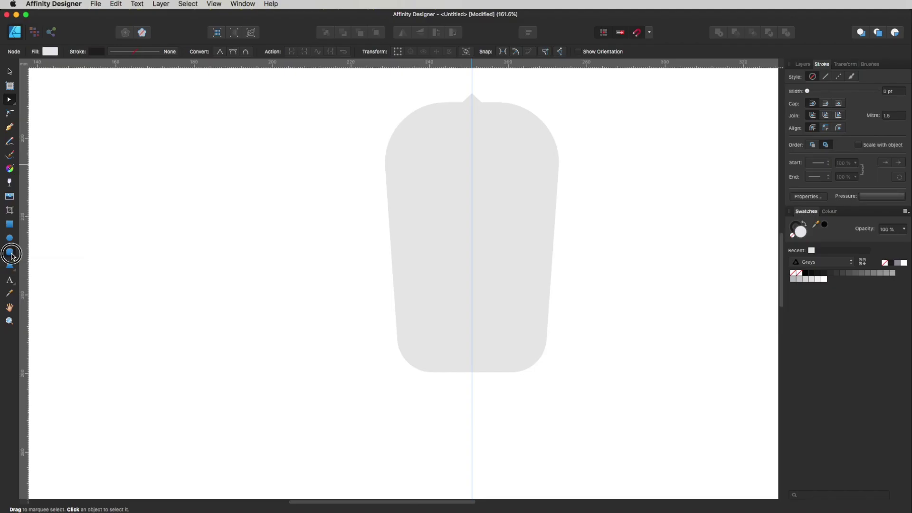
Draw a rounded bar about 26 mm wide beneath the body, centred on the guide, and set its corner radius to 65%.
left_click(10, 252)
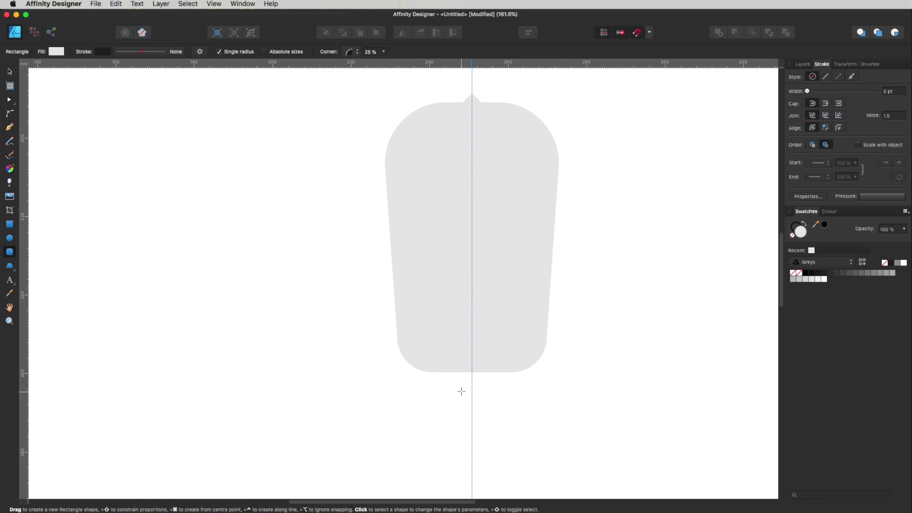
left_click_drag(422, 383, 472, 397)
key("v")
left_click(496, 392)
left_click(499, 426)
left_click(494, 389)
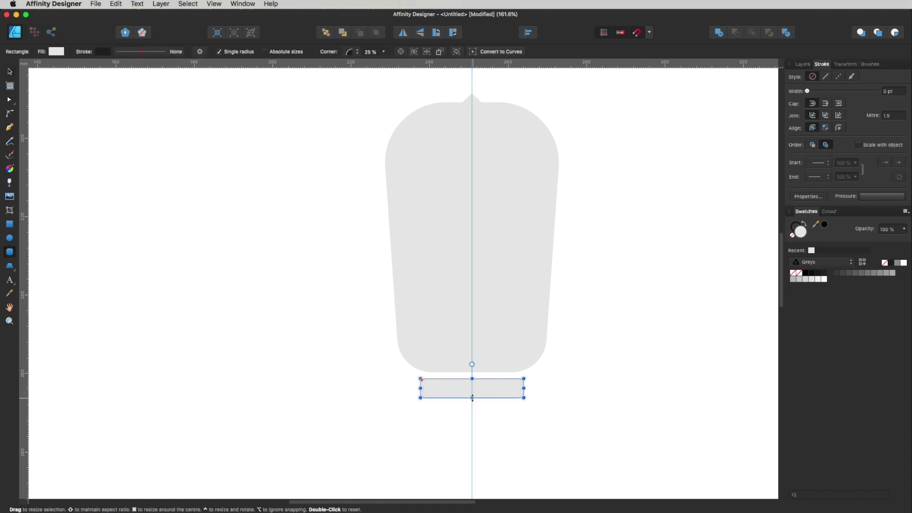
left_click(385, 53)
left_click_drag(391, 62, 415, 63)
left_click(560, 432, "super")
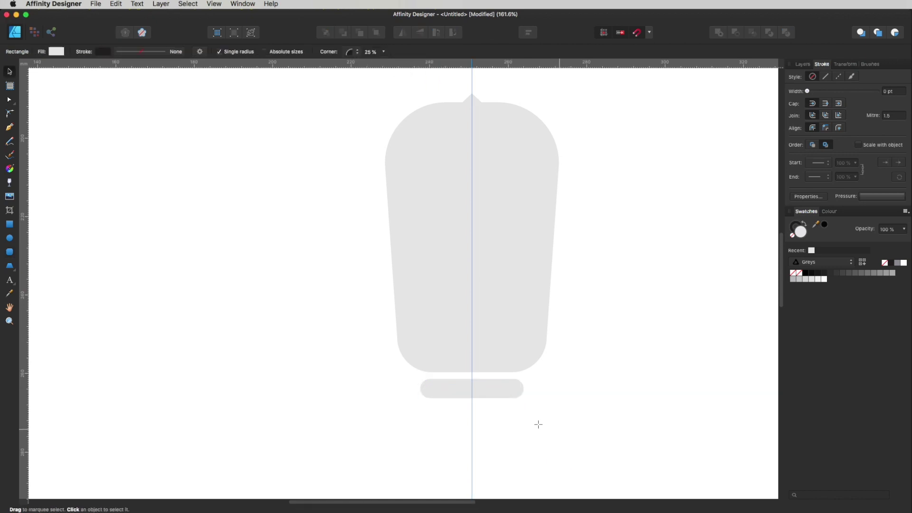
Lower the rounded bar slightly to widen the gap below the body and place a duplicate of it underneath.
left_click_drag(482, 385, 484, 394)
left_click(507, 430)
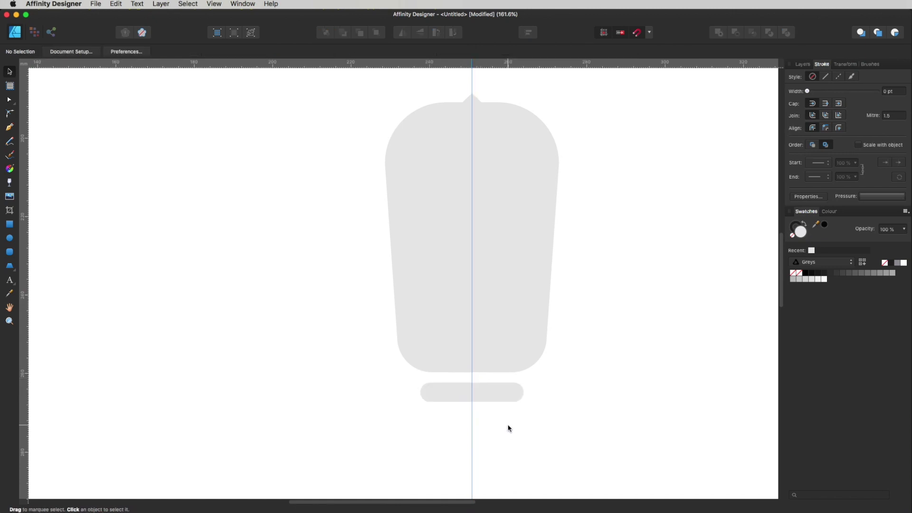
left_click(492, 394)
left_click_drag(492, 393, 494, 424)
left_click(575, 383)
left_click_drag(564, 434, 503, 397)
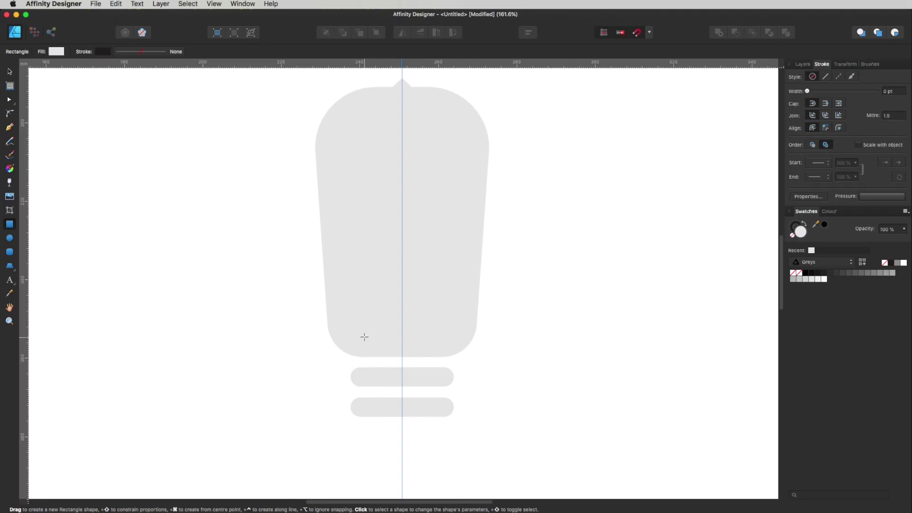
Add a black rectangle about 25 by 4 mm without stroke near the body's bottom, centred on the guide.
left_click_drag(363, 334, 462, 319)
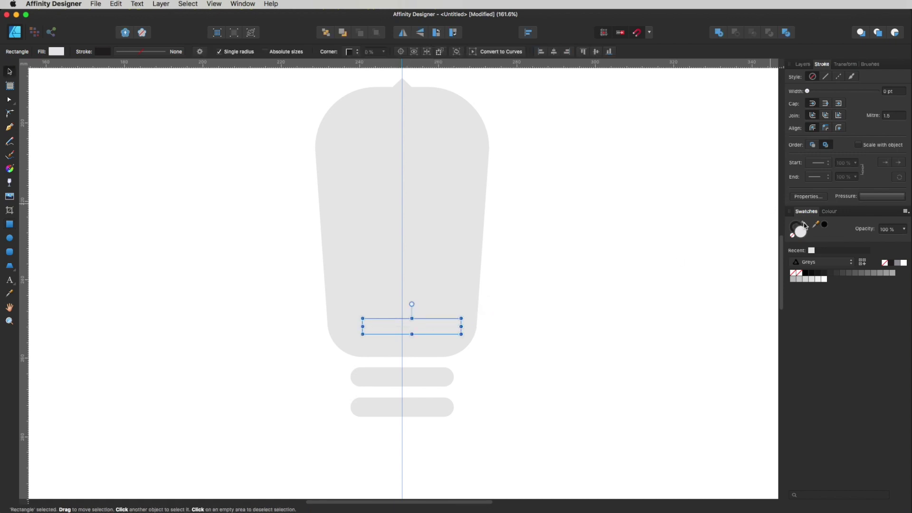
left_click(806, 227)
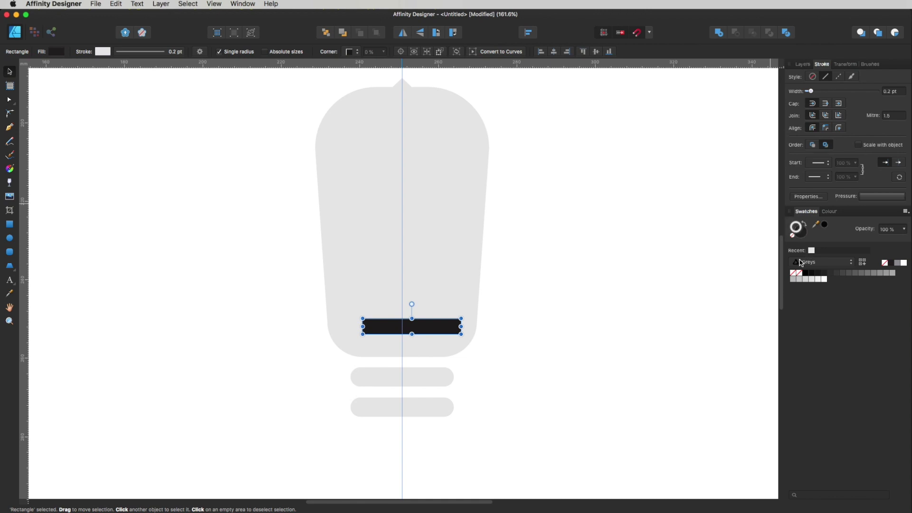
left_click(795, 274)
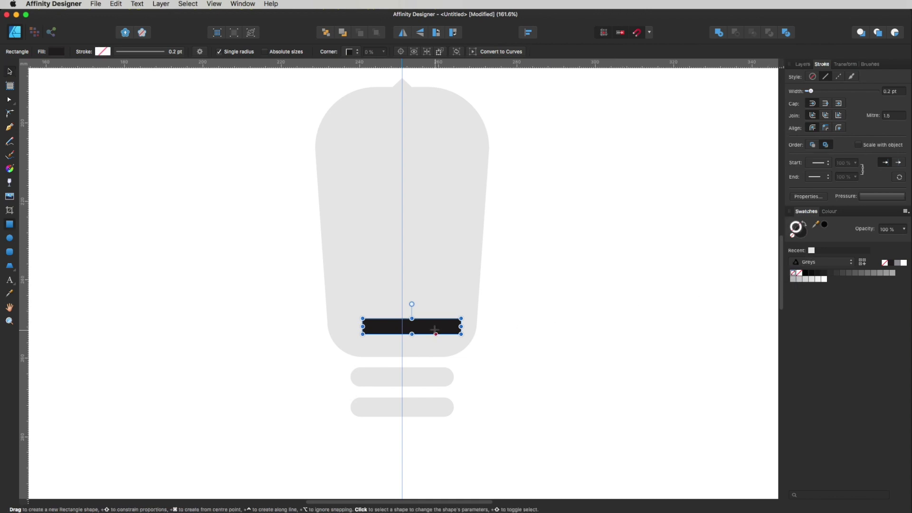
mouse_move(429, 330)
left_mouse_down()
mouse_move(417, 335)
mouse_move(420, 319)
left_mouse_up()
left_click(582, 328)
Draw a tall rectangle about 20 by 50 mm rising from the black base inside the body and centre it on the guide.
key("space")
left_click_drag(569, 328, 534, 411)
left_click_drag(455, 356, 470, 356, "super")
left_click_drag(440, 387, 455, 403)
key("m")
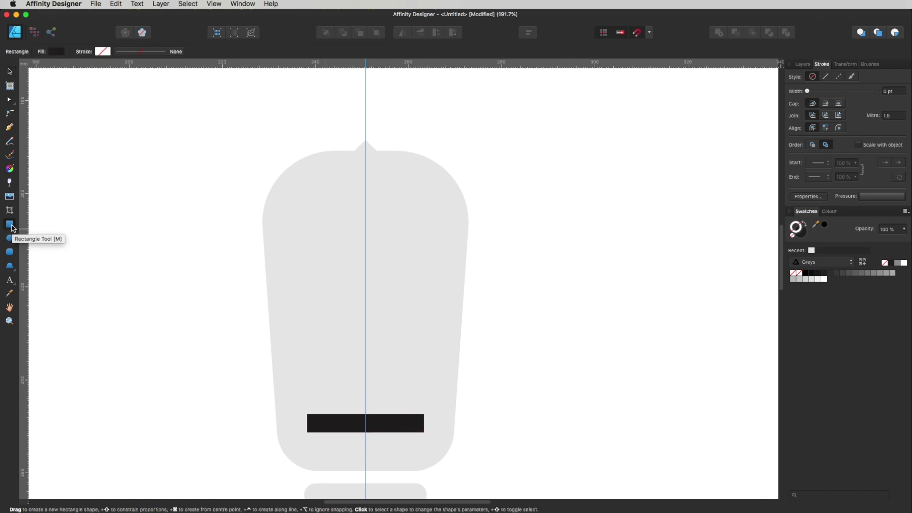
left_click_drag(321, 423, 413, 189)
key("v")
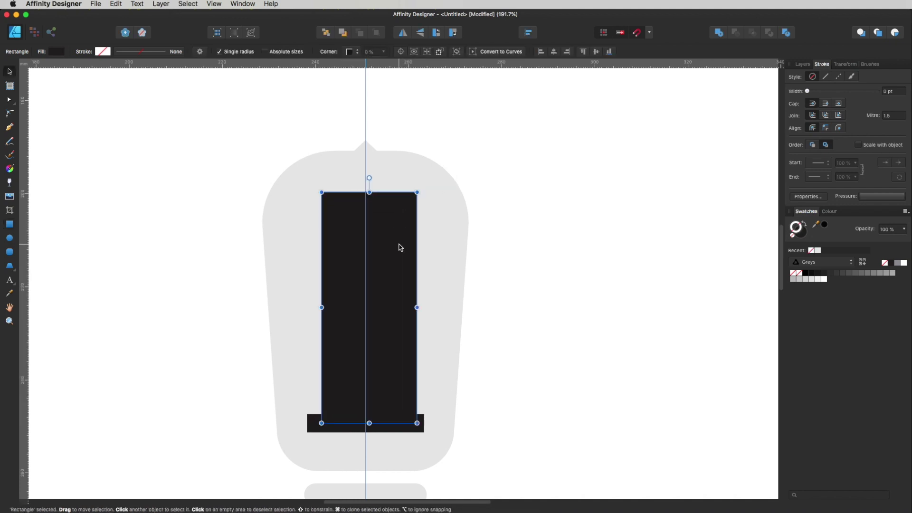
left_click(395, 281)
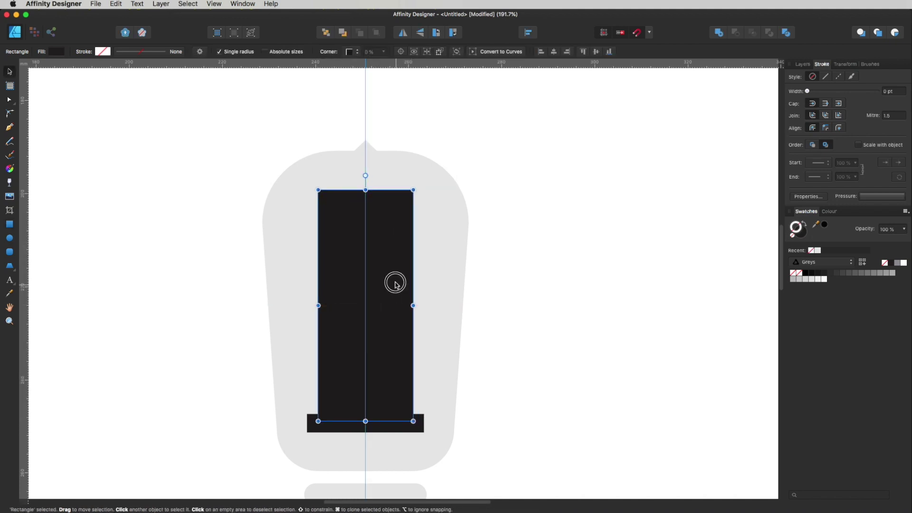
Turn the tall rectangle into an unfilled black frame with a 4 pt stroke.
left_click(807, 227)
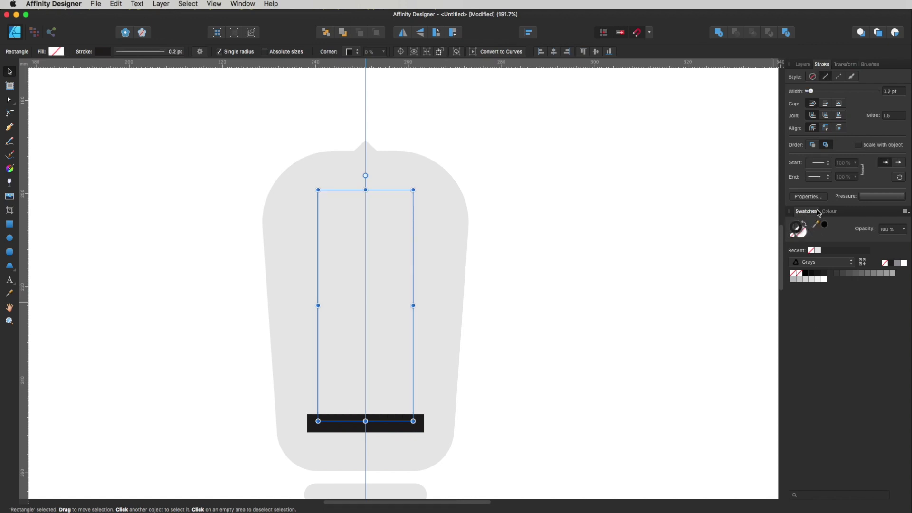
left_click_drag(810, 93, 828, 95)
key("m")
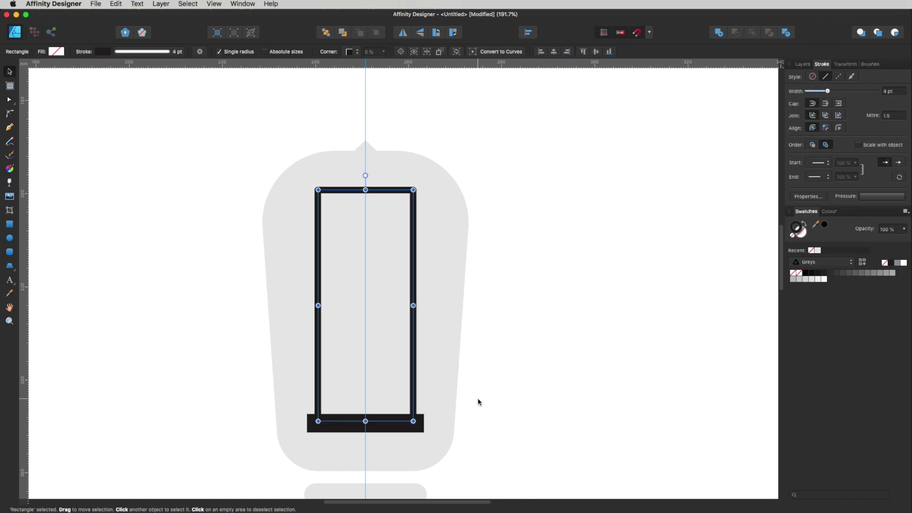
key("v")
key("m")
left_click(557, 205)
key("v")
left_click(412, 229)
Copy the upper rounded bar into the frame and give the copy a black fill with no stroke.
scroll(527, 323, "down", 2)
left_click(397, 474)
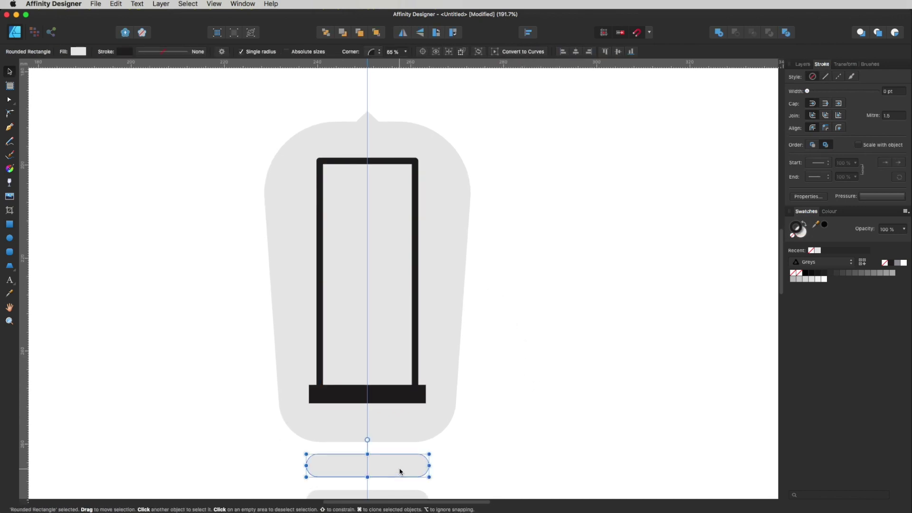
left_click_drag(401, 470, 375, 334)
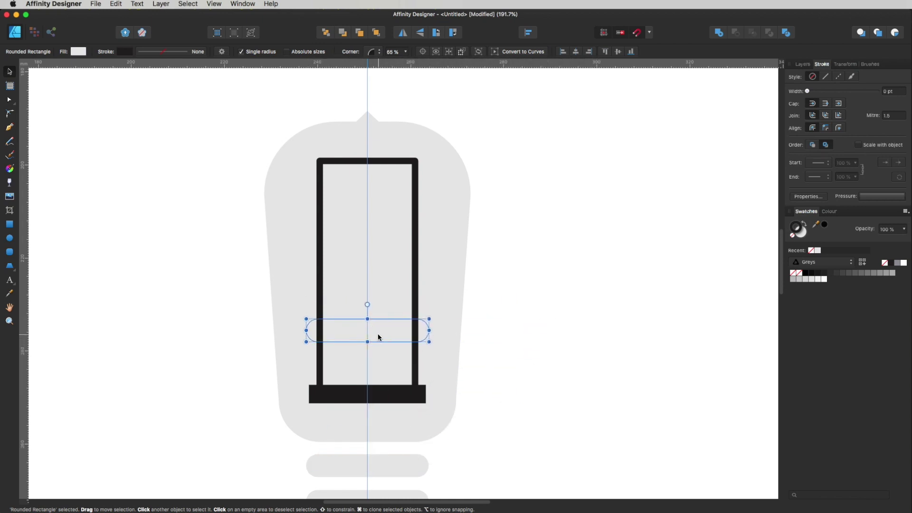
left_click(806, 224)
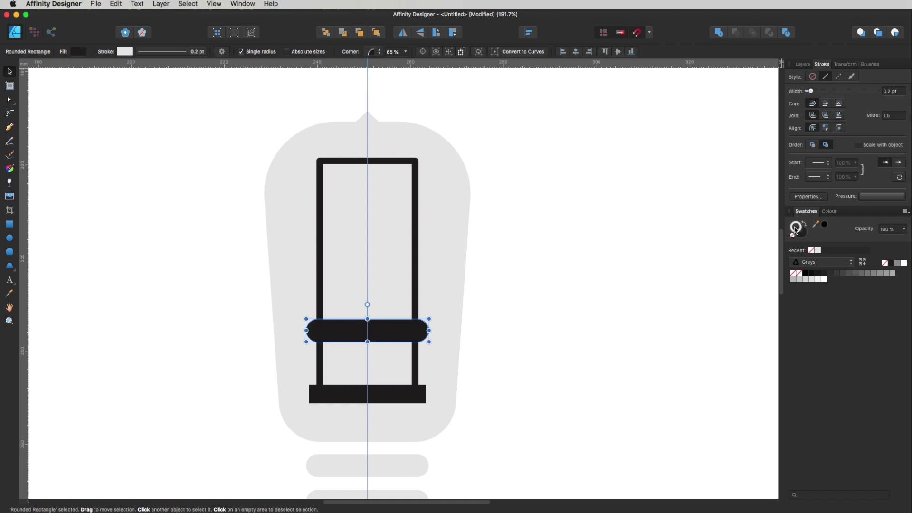
left_click(811, 250)
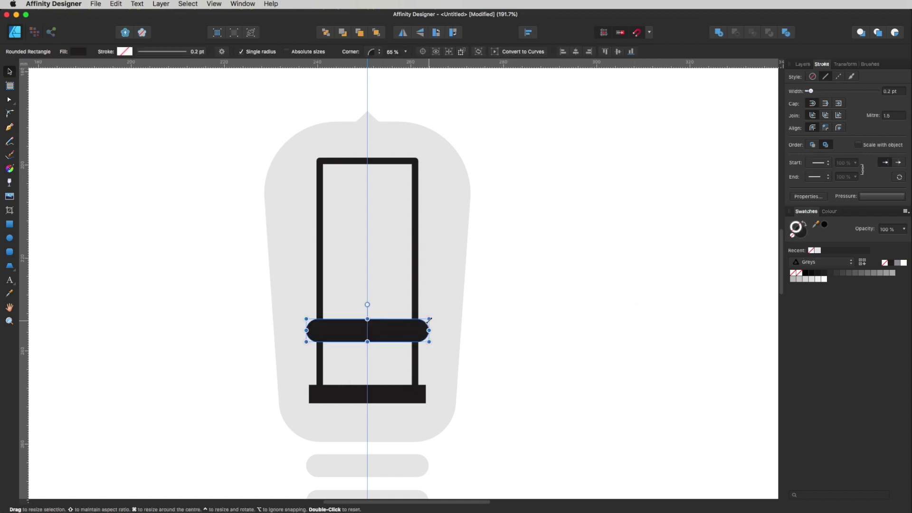
Shrink the black bar to about 16 mm wide, centred just above the base, and tilt it slightly clockwise.
left_click_drag(431, 317, 399, 366)
left_click(386, 350, "super")
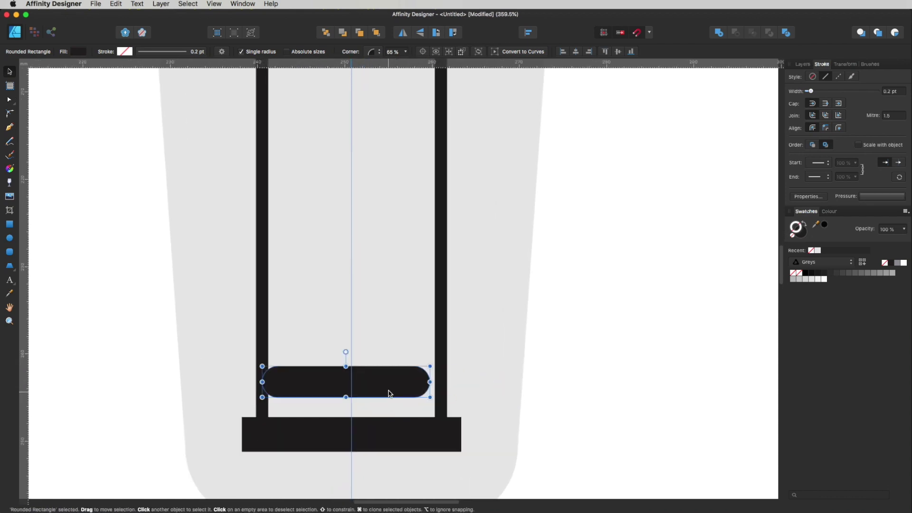
left_click_drag(265, 367, 286, 377)
left_click_drag(423, 382, 419, 385)
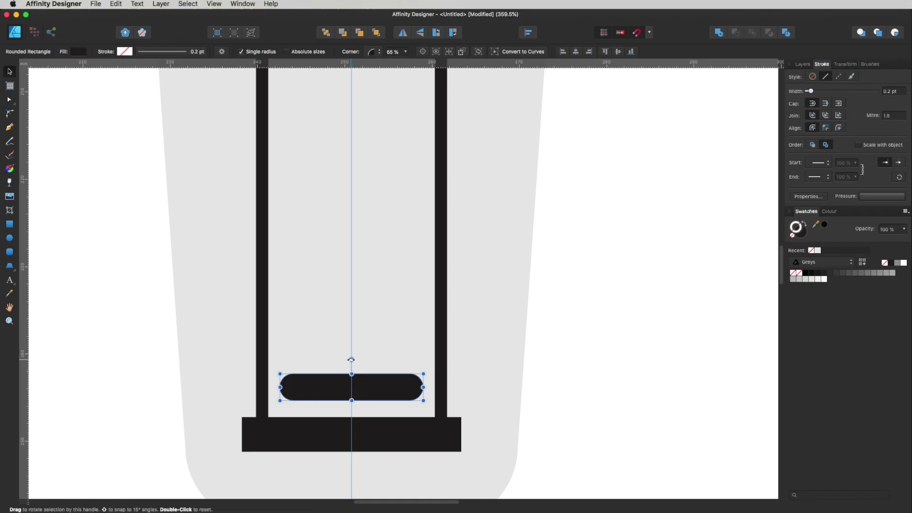
left_click_drag(351, 358, 357, 358)
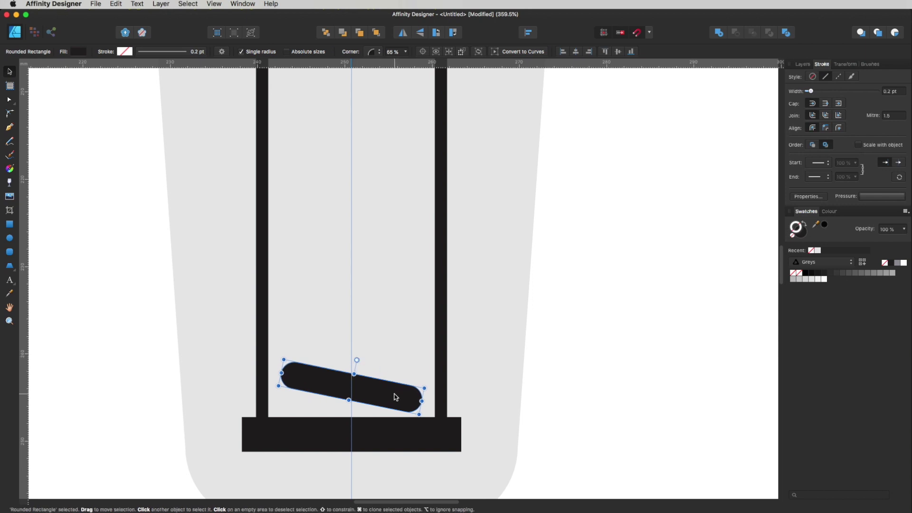
Duplicate the tilted bar upward, flip the copy horizontally and overlap the two bars' left ends to form a sideways V.
left_click_drag(394, 400, 394, 346)
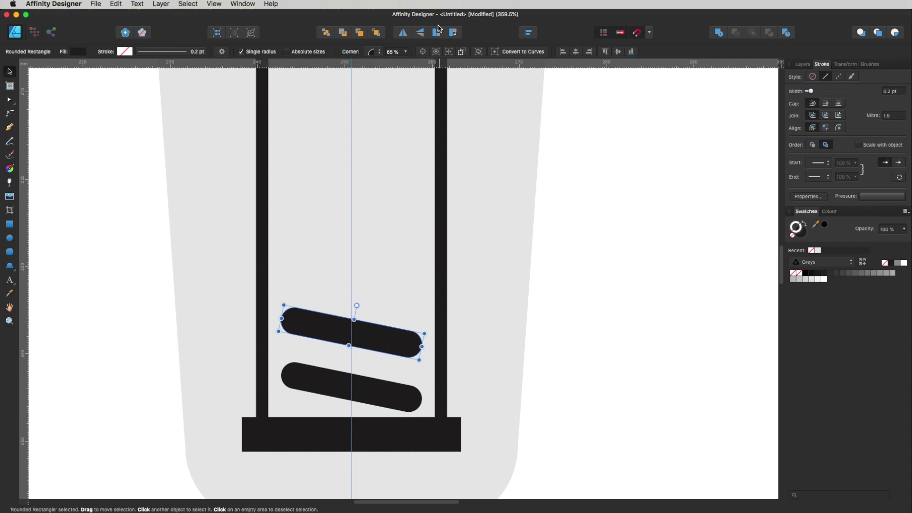
left_click(404, 34)
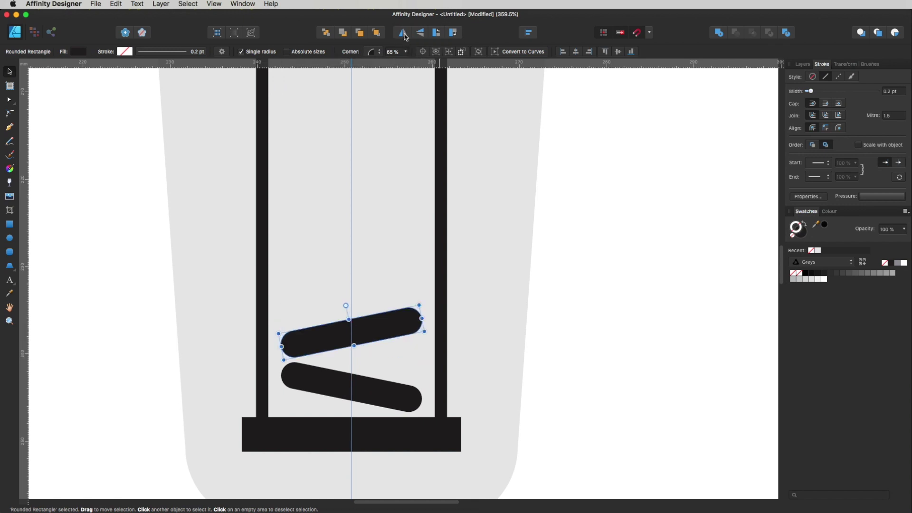
left_click_drag(389, 320, 392, 351)
left_click(621, 358)
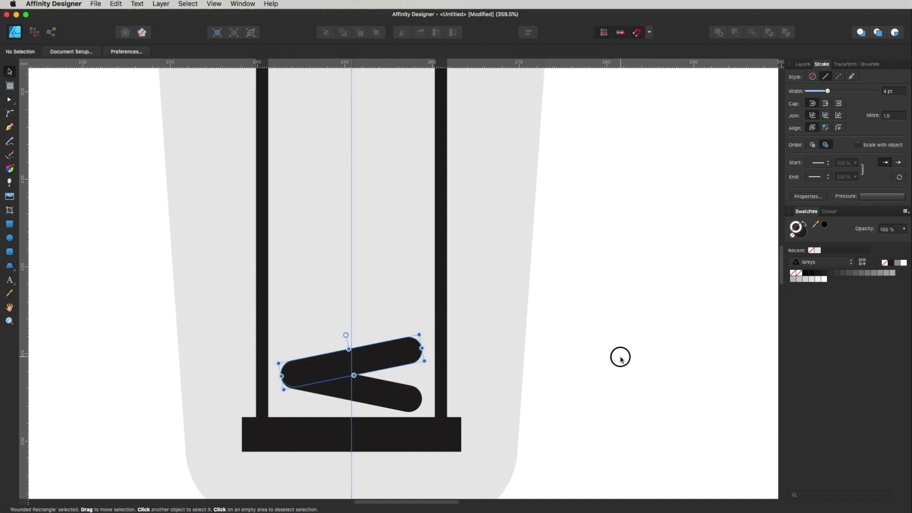
Duplicate the V-shaped pair of bars upward inside the frame and repeat the duplication twice to stack a zigzag.
left_click(400, 398)
left_click(403, 357, "shift")
left_click_drag(398, 394, 401, 347, "super")
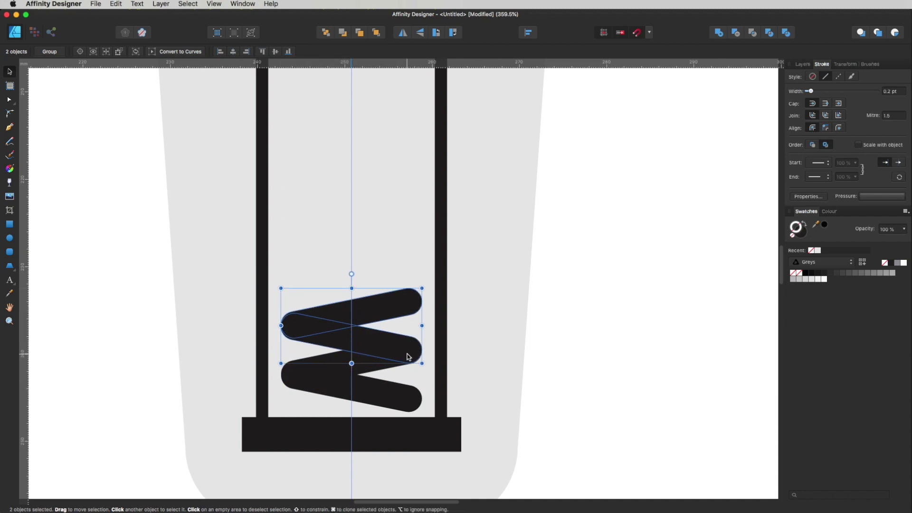
key("super+j")
key("super+j")
left_click(668, 317)
mouse_move(434, 379)
left_mouse_down()
mouse_move(360, 383)
mouse_move(443, 371)
left_mouse_up()
scroll(443, 372, "up", 5)
Undo the stacked duplicates of the V-shaped pair of bars.
key("v")
key("super+z")
key("super+z")
key("super+z")
key("super+z")
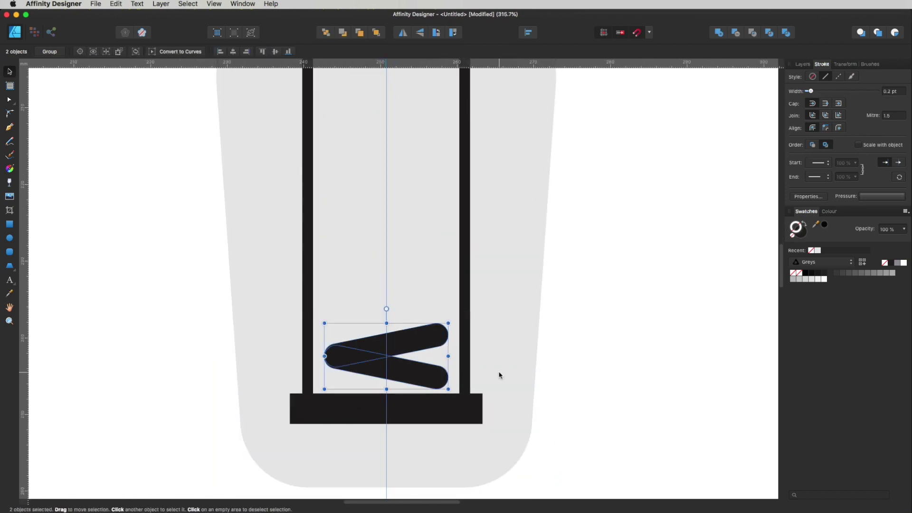
Delete the upper bar of the sideways V above the base.
left_click(649, 351)
left_click(436, 343)
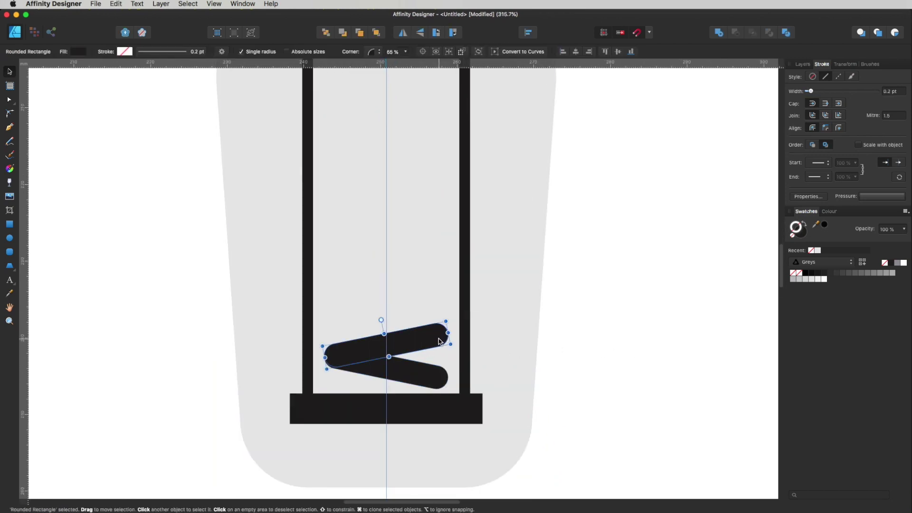
key("Delete")
Rotate the remaining bar slightly further clockwise so it slopes a little more steeply.
scroll(443, 347, "up", 2)
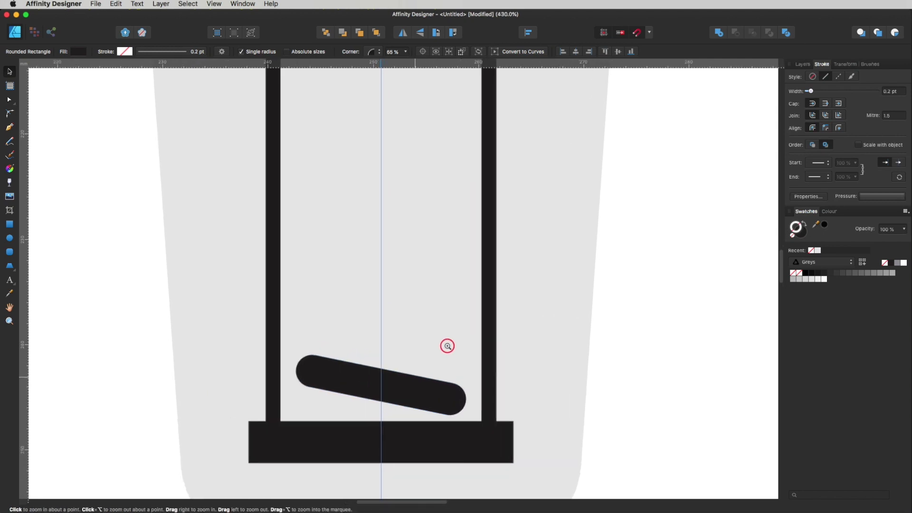
left_click_drag(387, 355, 382, 352)
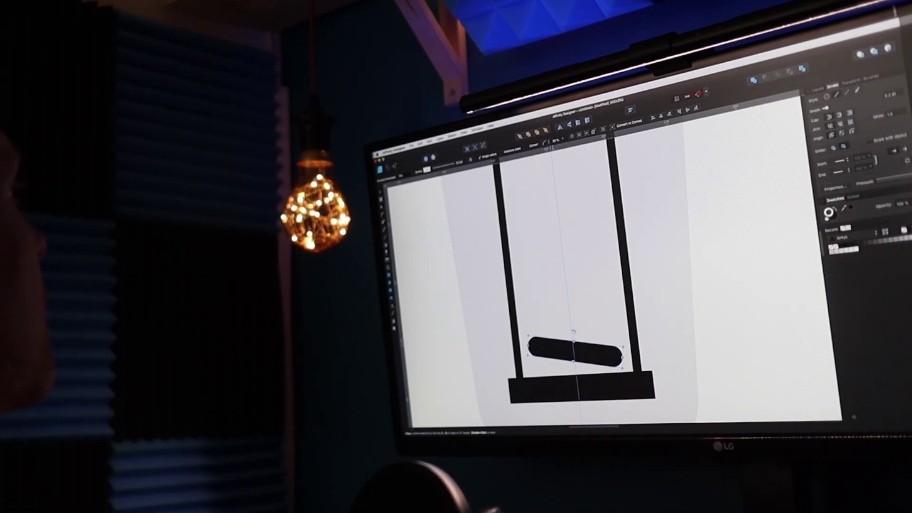
left_click_drag(573, 331, 574, 331)
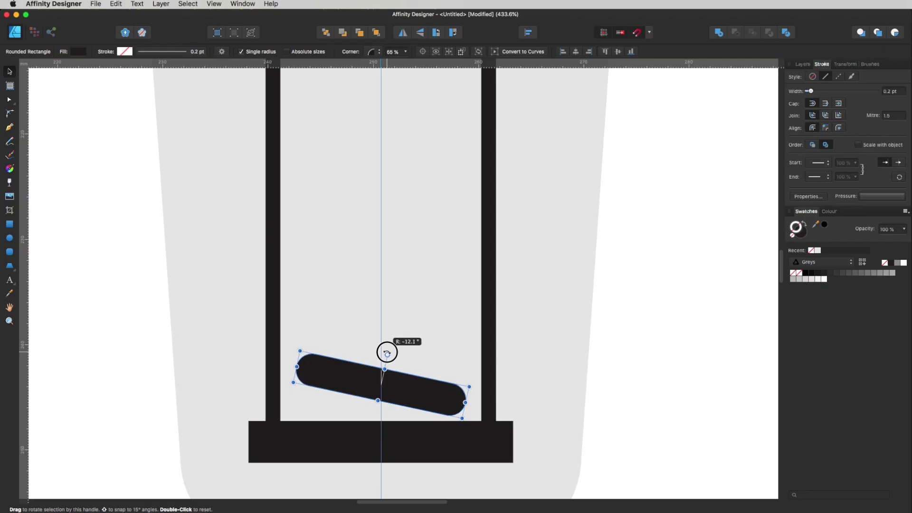
left_click_drag(387, 352, 387, 354)
left_click(652, 335)
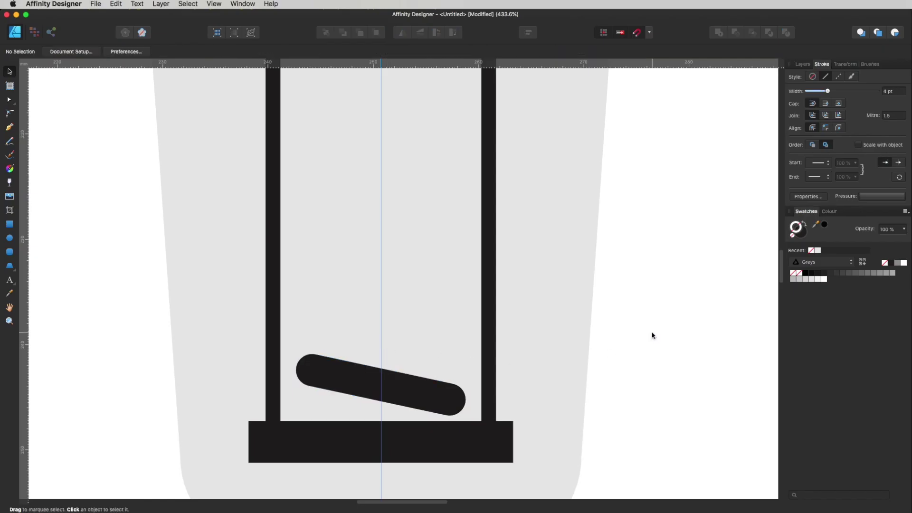
Duplicate the tilted bar upward, flip the copy horizontally and align its left end over the original's to form a sideways V.
left_click(429, 404)
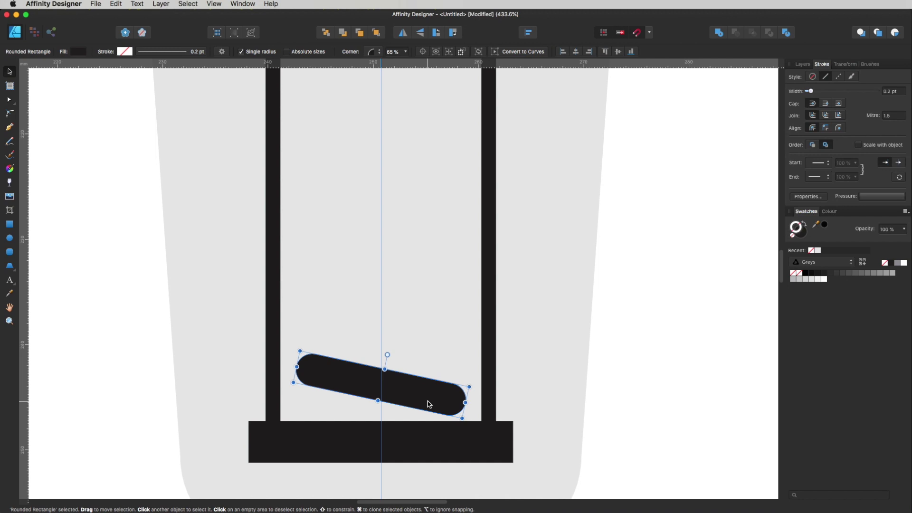
left_click_drag(429, 404, 418, 346)
left_click(403, 32)
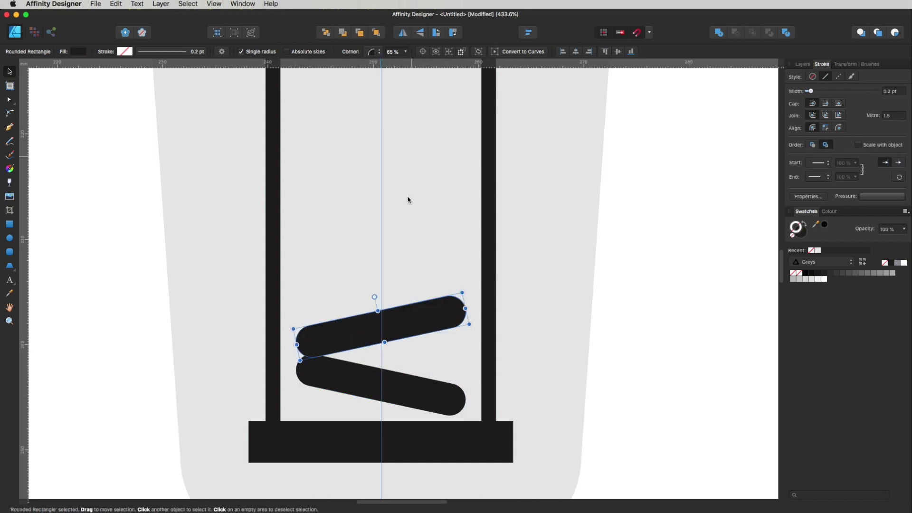
left_click_drag(333, 344, 332, 370)
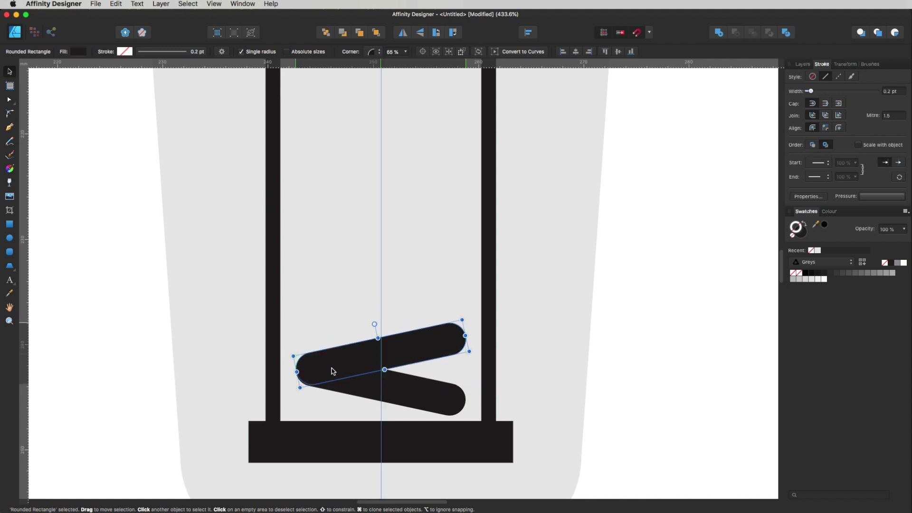
left_click(538, 411)
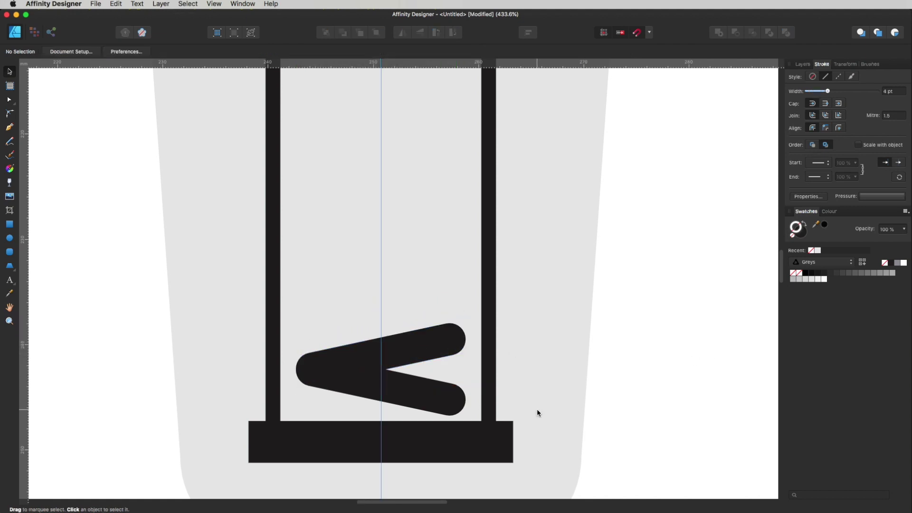
Select both bars of the V and duplicate them upward until the right ends overlap in a continuous zigzag.
left_click(441, 402)
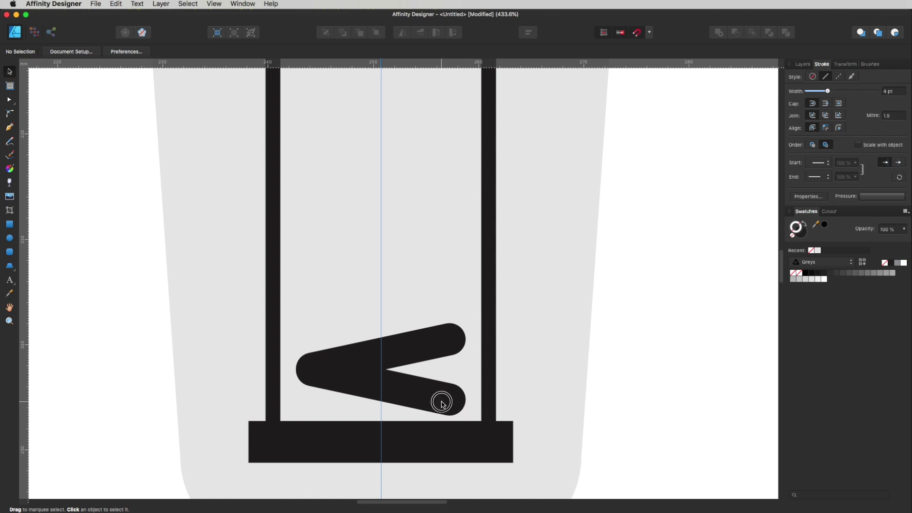
left_click(428, 346, "shift")
mouse_move(433, 405)
left_mouse_down()
mouse_move(423, 244)
mouse_move(424, 336)
left_mouse_up()
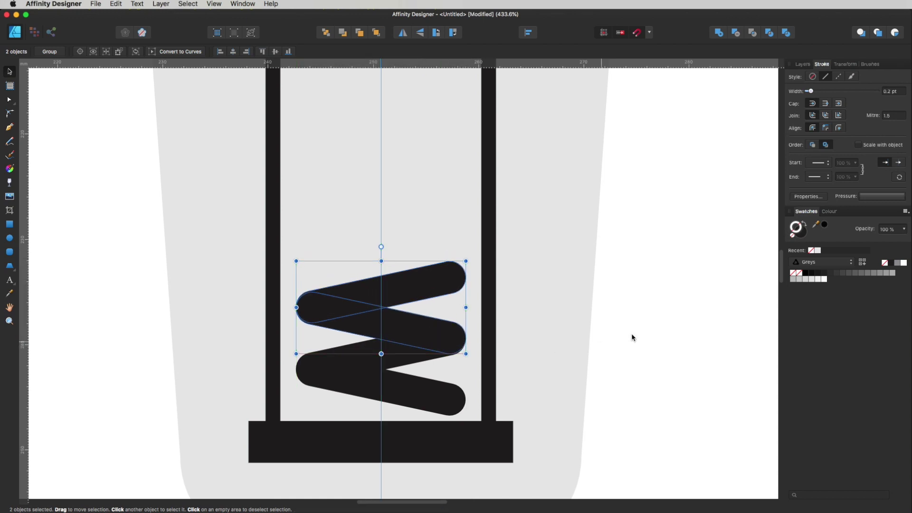
left_click(649, 335)
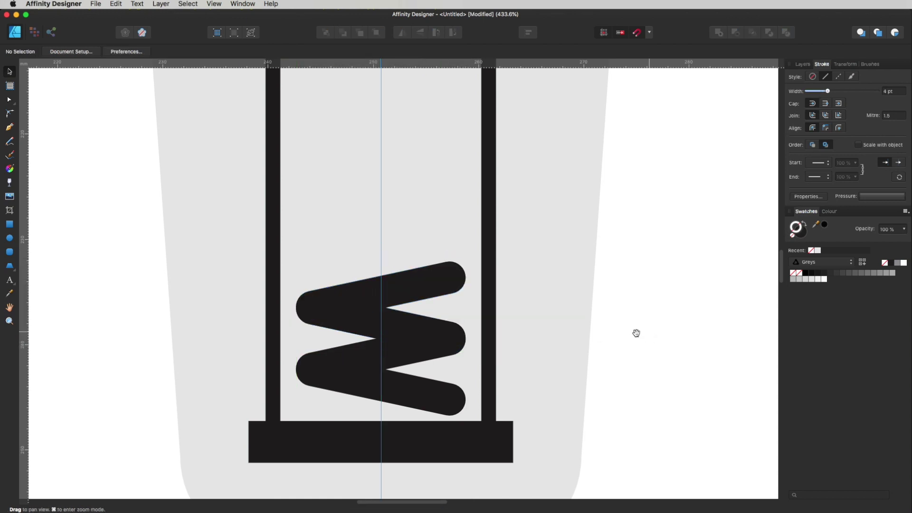
Duplicate the zigzag's second bar from the top and offset the copy slightly downward over the bar beneath.
left_click(486, 358, "alt+super")
left_click(486, 358, "alt+super")
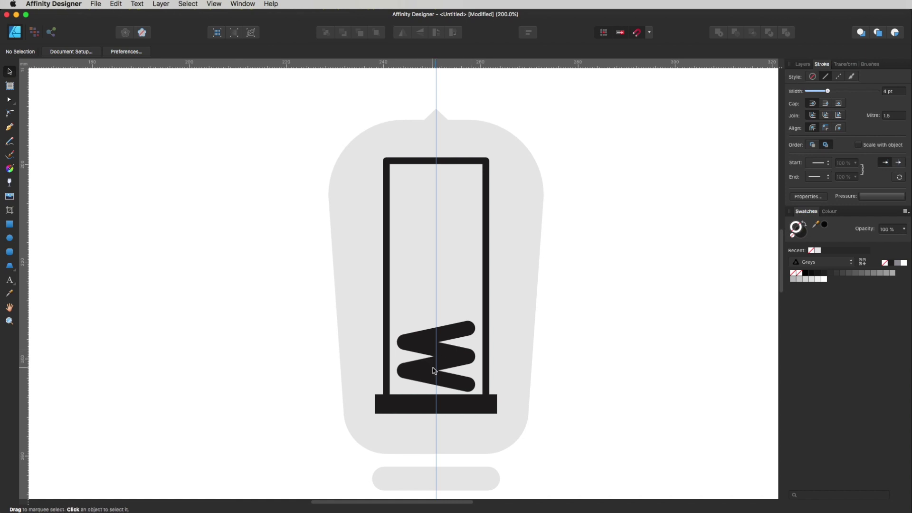
left_click_drag(443, 366, 570, 382)
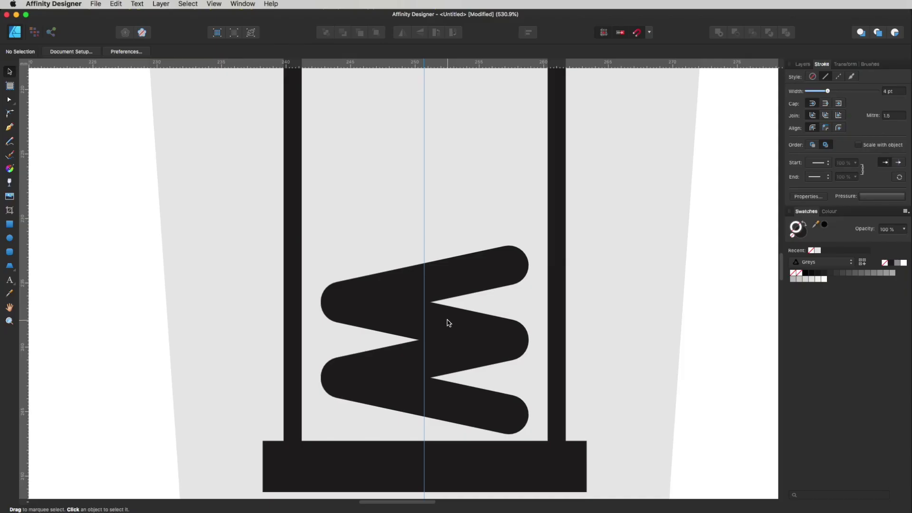
left_click(448, 323)
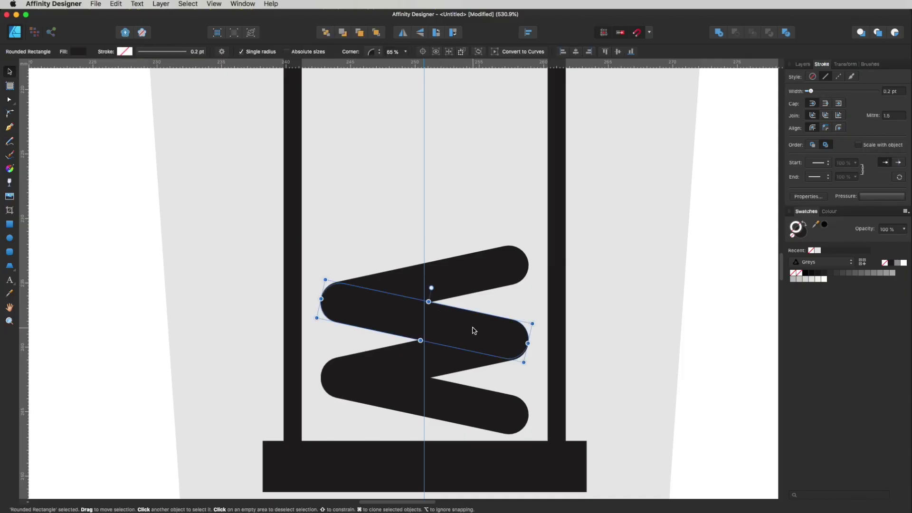
left_click_drag(460, 324, 458, 338)
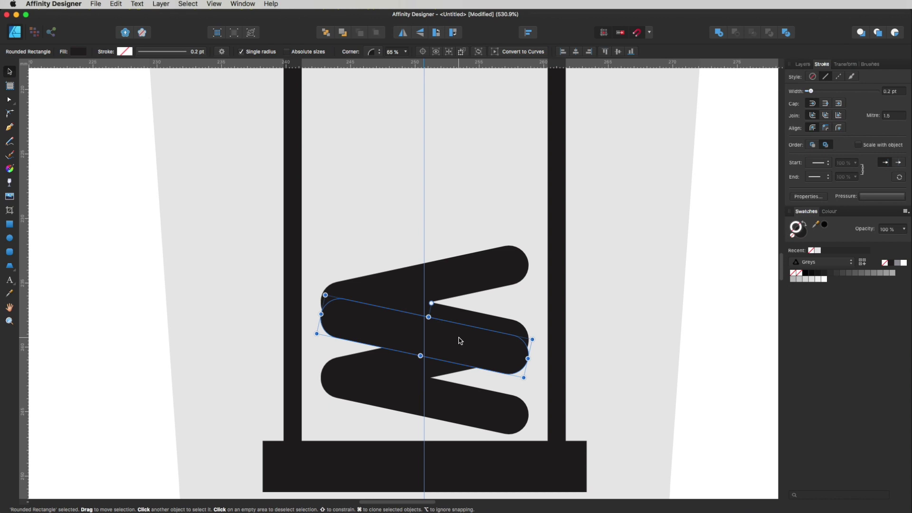
Subtract the offset copy from the bar underneath it to cut a gap in the zigzag.
left_click(803, 64)
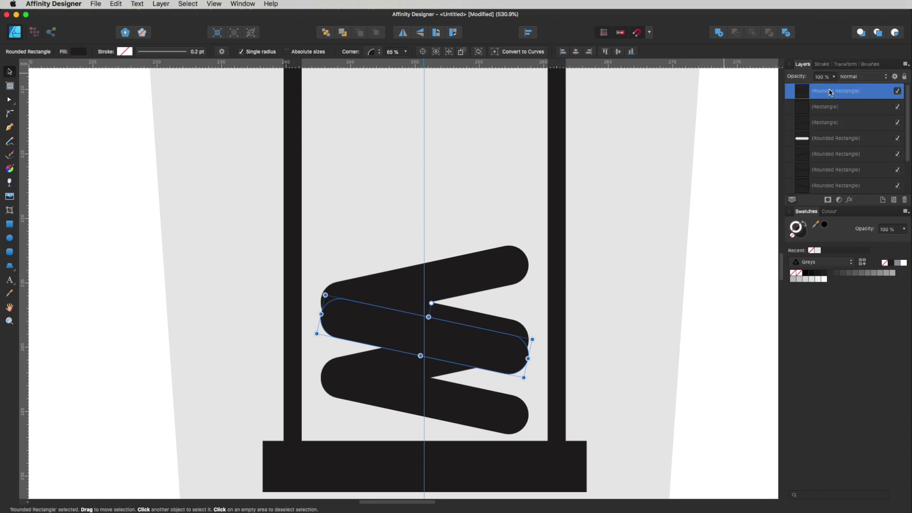
left_click(441, 374, "shift")
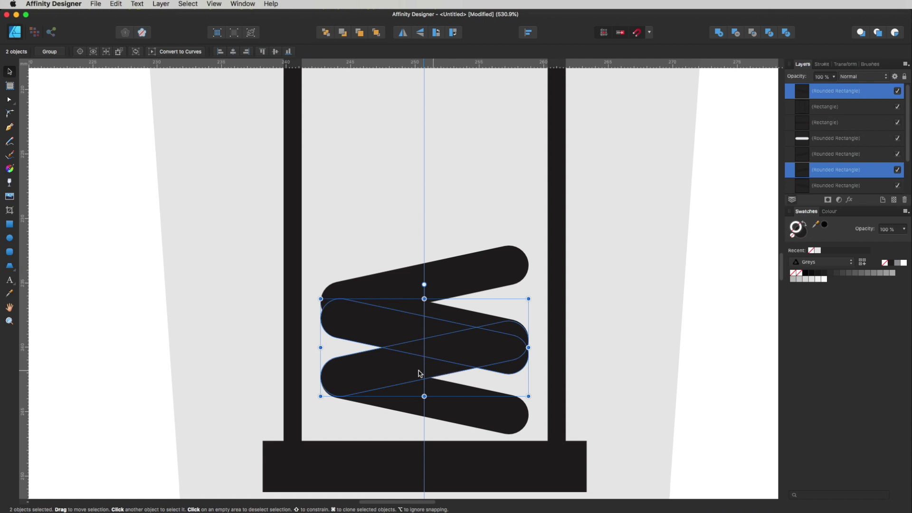
left_click(737, 36)
left_click(732, 294)
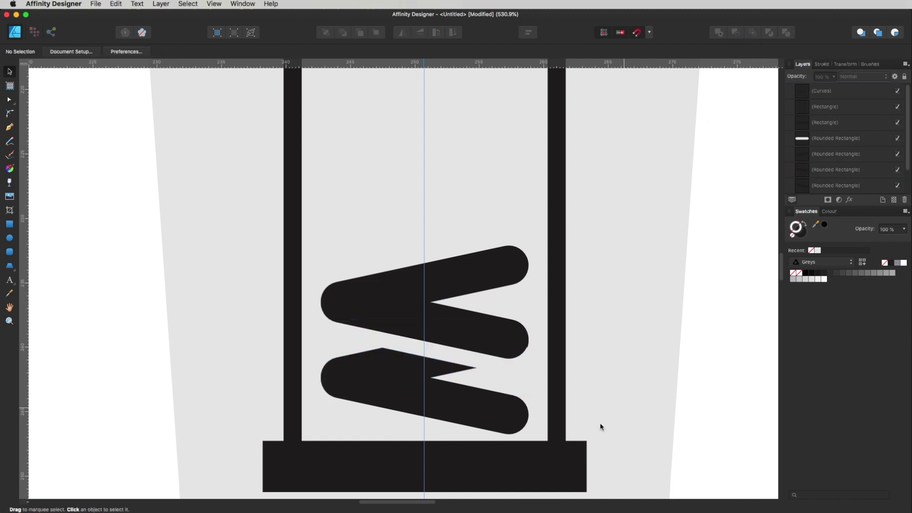
Remove the leftover fragment of the cut bar hidden at the right end of the bar above the gap.
left_click_drag(497, 430, 495, 311)
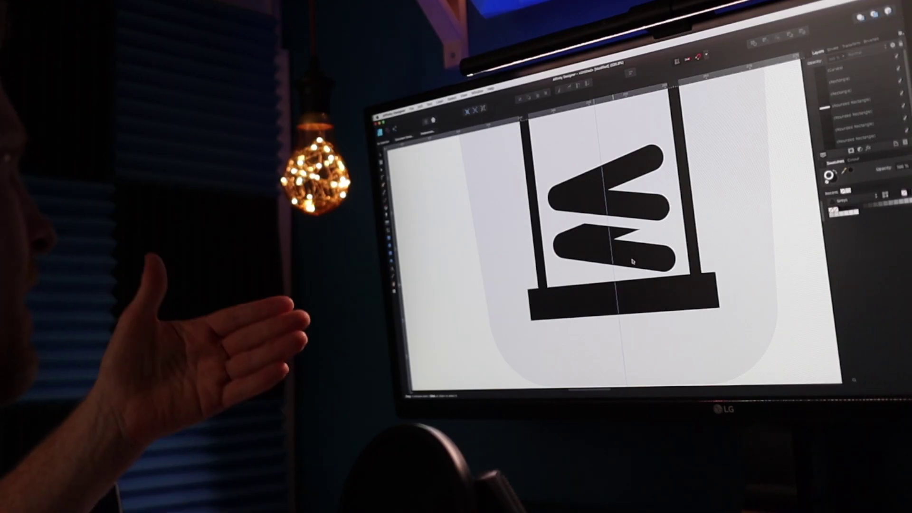
left_click(658, 201)
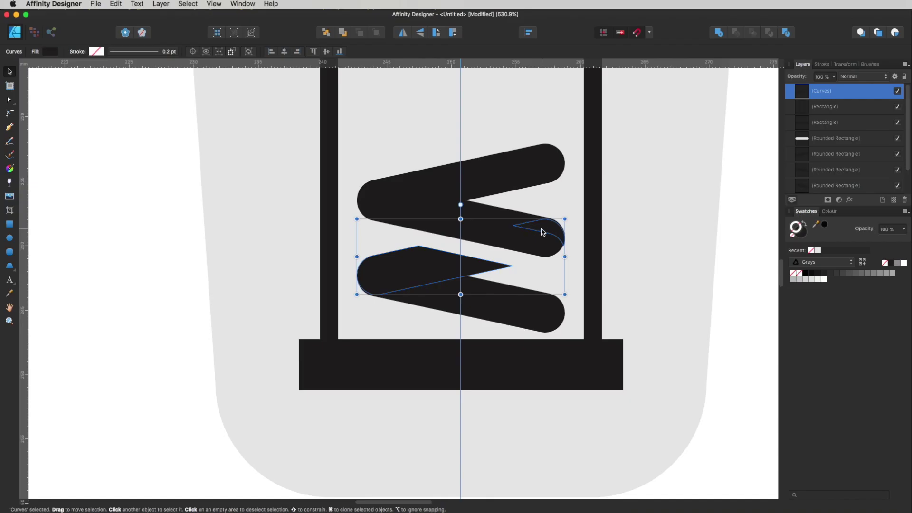
key("a")
left_click_drag(636, 273, 523, 207)
left_click(512, 226, "shift")
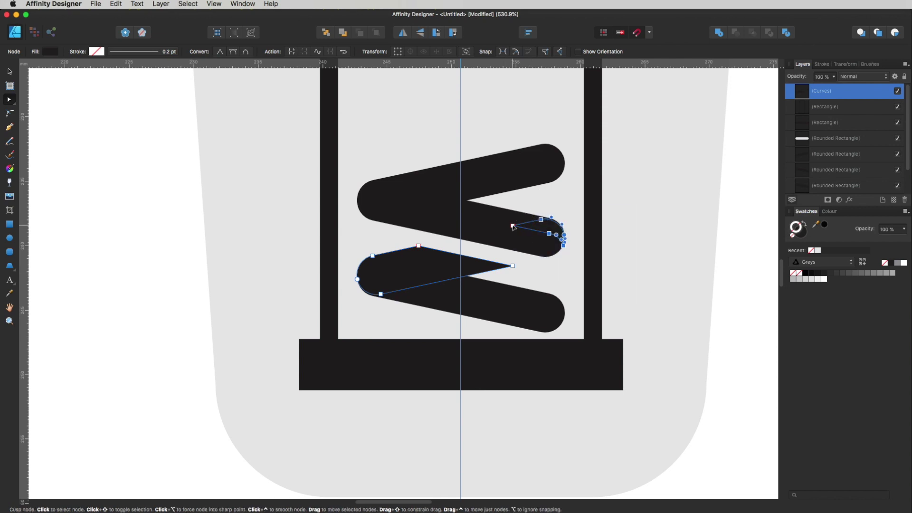
left_click(683, 248)
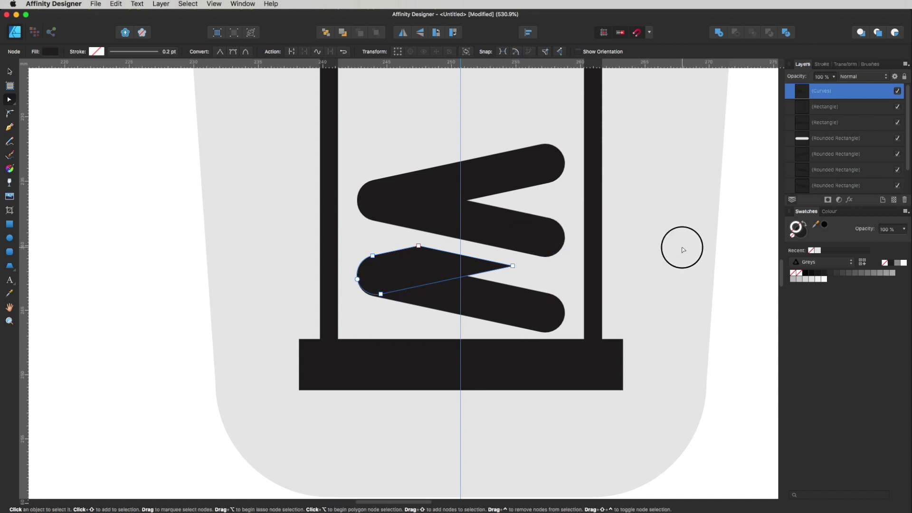
key("v")
key("a")
left_click(455, 269)
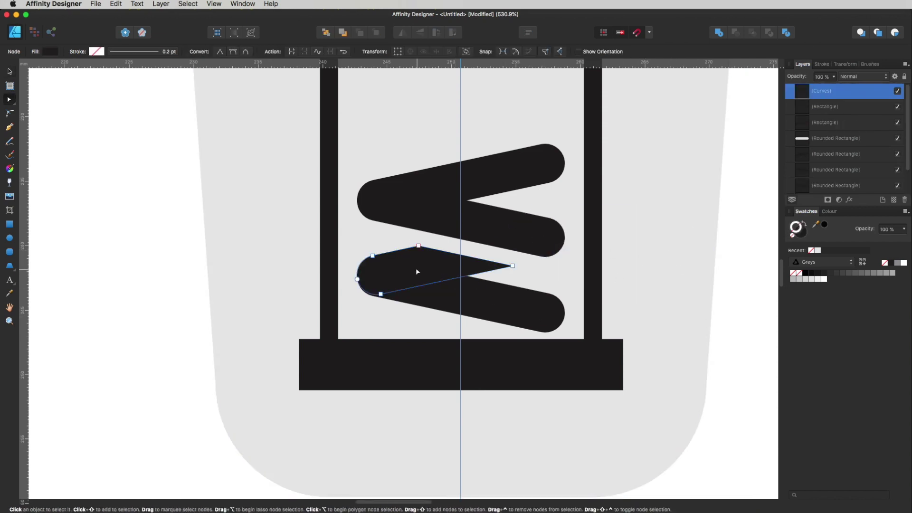
key("v")
left_click(528, 318, "shift")
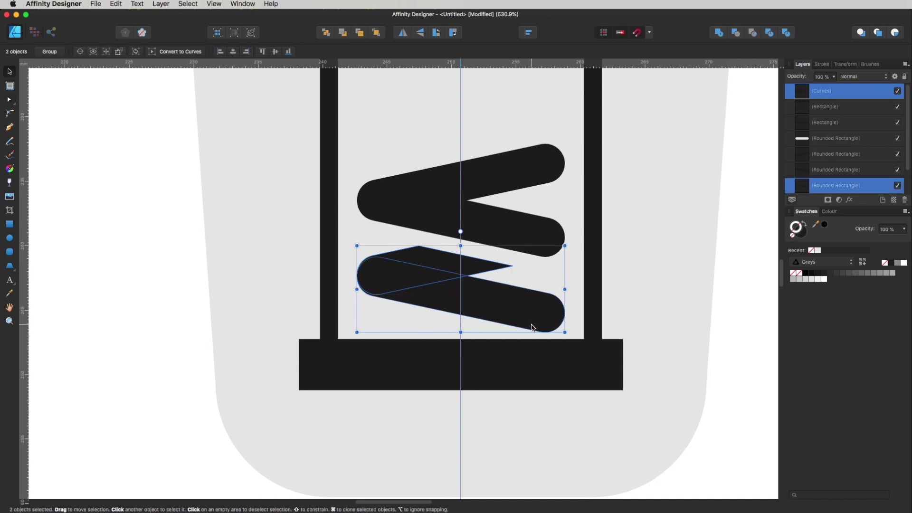
left_click(666, 271)
key("z")
left_click_drag(397, 284, 454, 230)
left_click(455, 228)
left_click(361, 366)
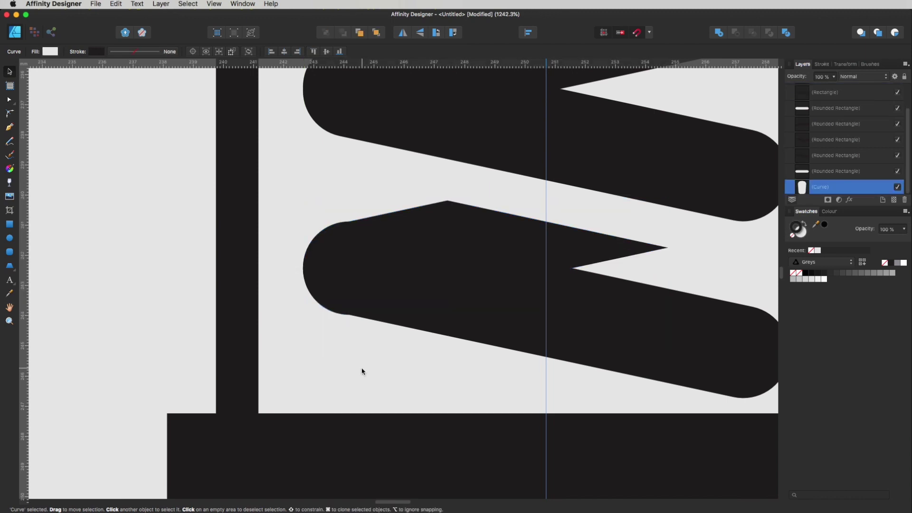
key("super+z")
key("super+z")
Merge the cut piece and the lowest bar into one shape with the Add operation.
key("super+space")
left_click(447, 325, "alt")
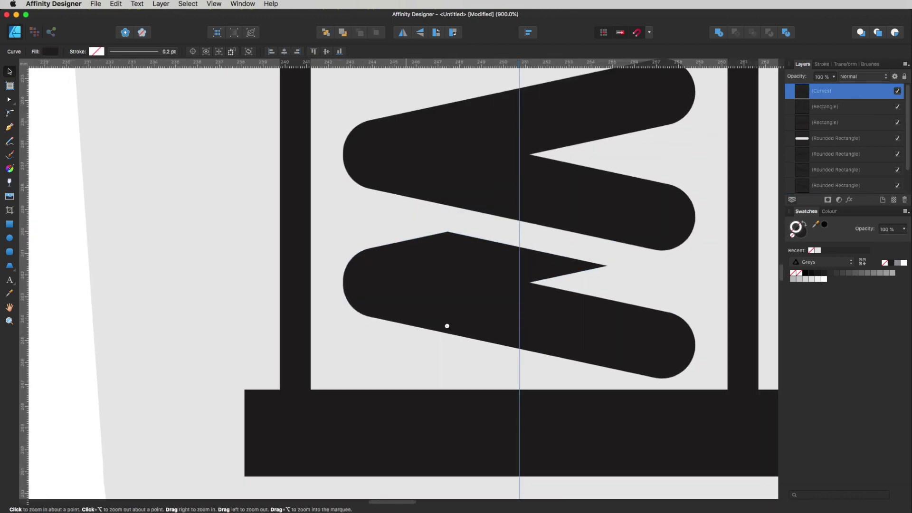
left_click(447, 326, "alt")
key("v")
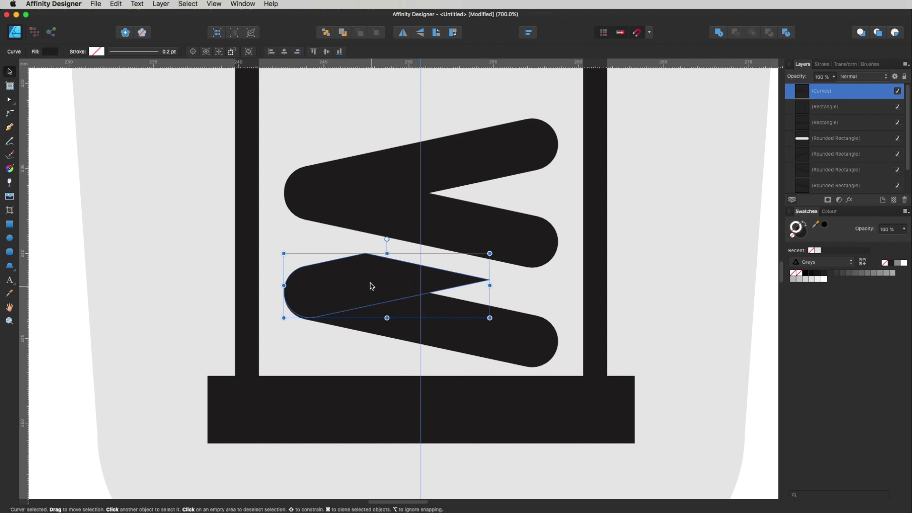
left_click(470, 316, "shift")
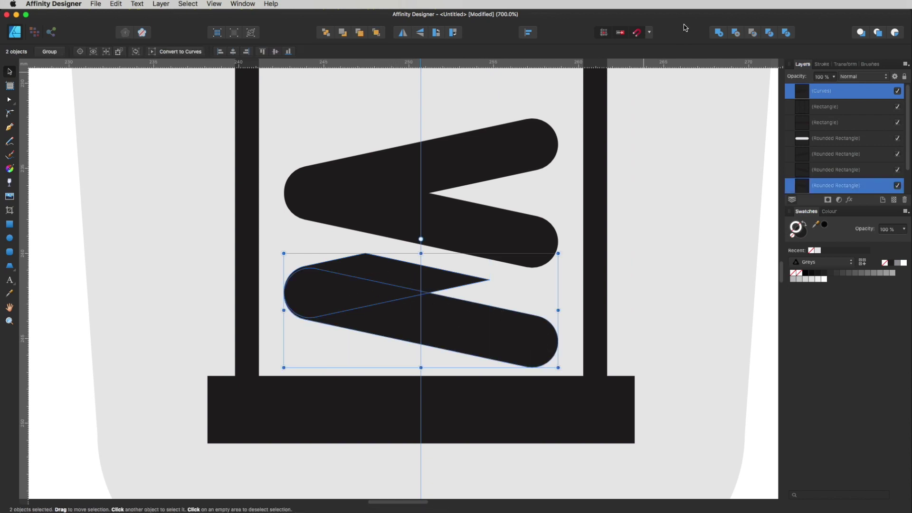
left_click(720, 32)
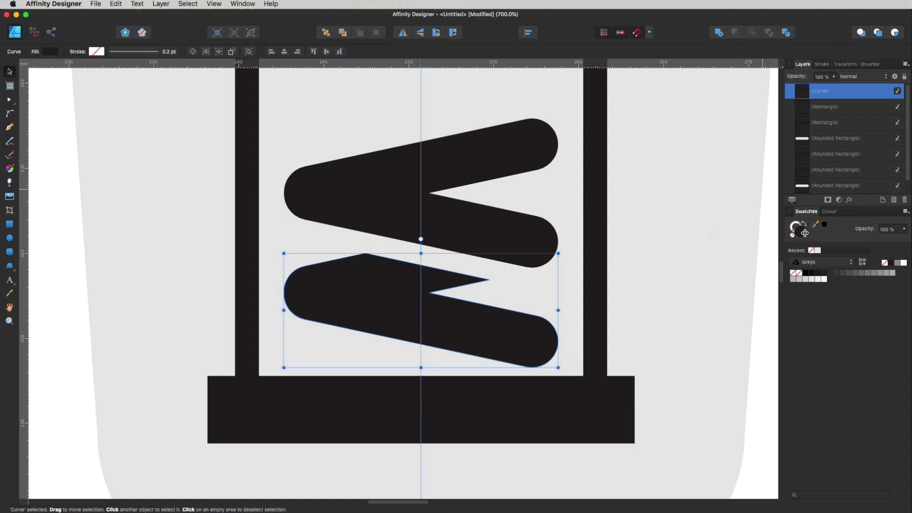
Fill the merged lower shape with red from the Colours palette.
left_click(818, 263)
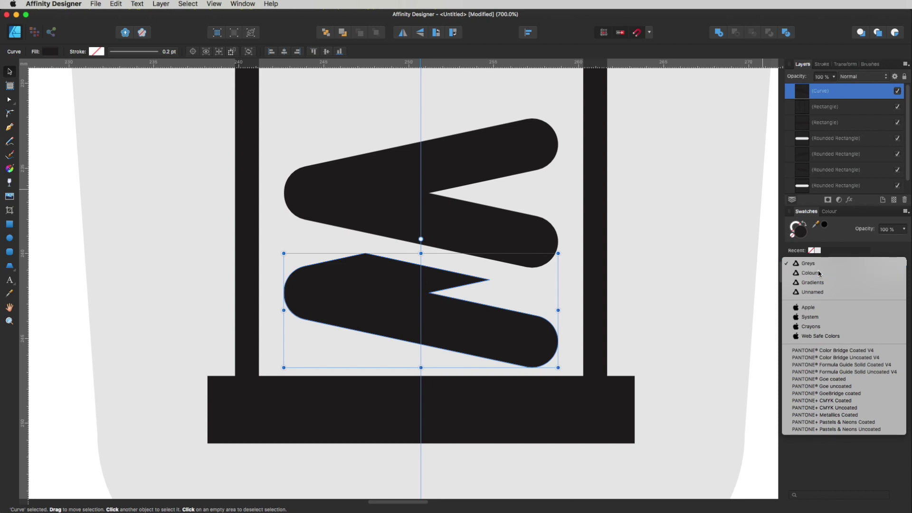
left_click(817, 270)
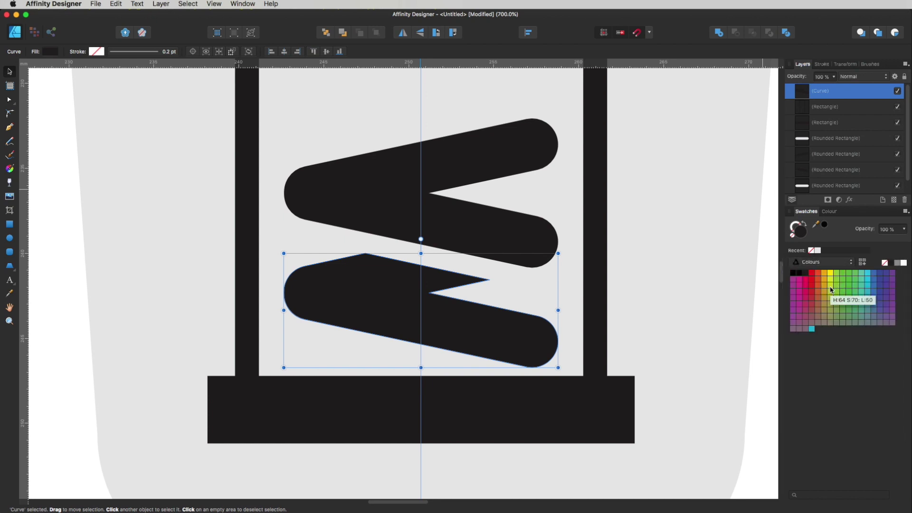
left_click(811, 272)
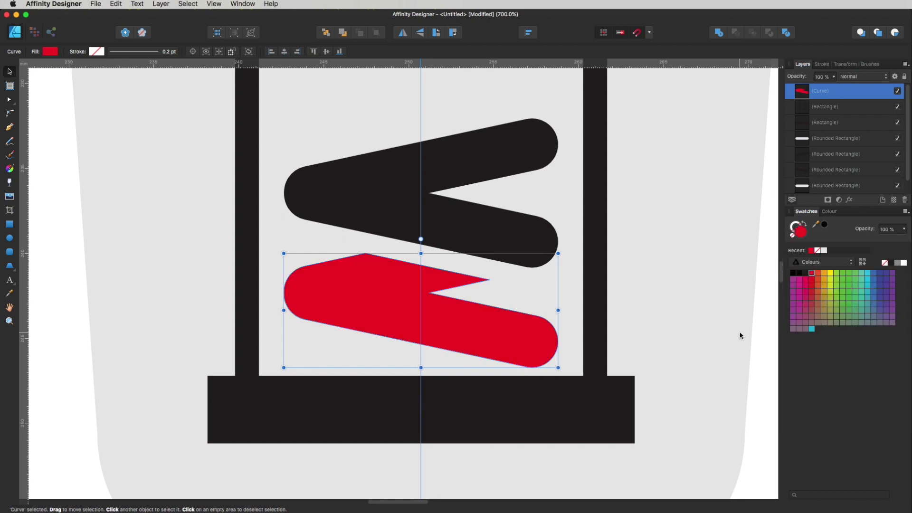
left_click(739, 334)
Duplicate the red segment straight up so the copy covers the lower arm of the black zigzag.
left_click(507, 343, "alt+super")
left_click(507, 343, "alt+super")
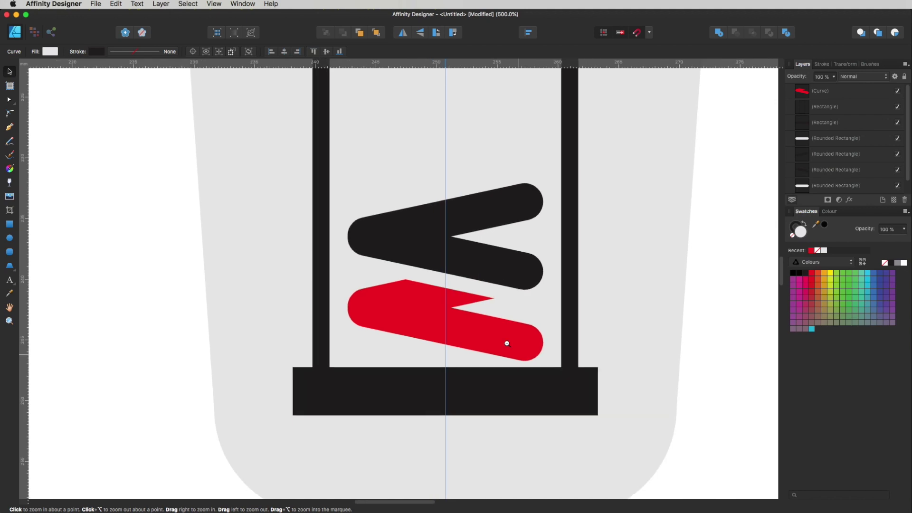
left_click(507, 343, "alt+super")
left_click_drag(498, 340, 461, 437)
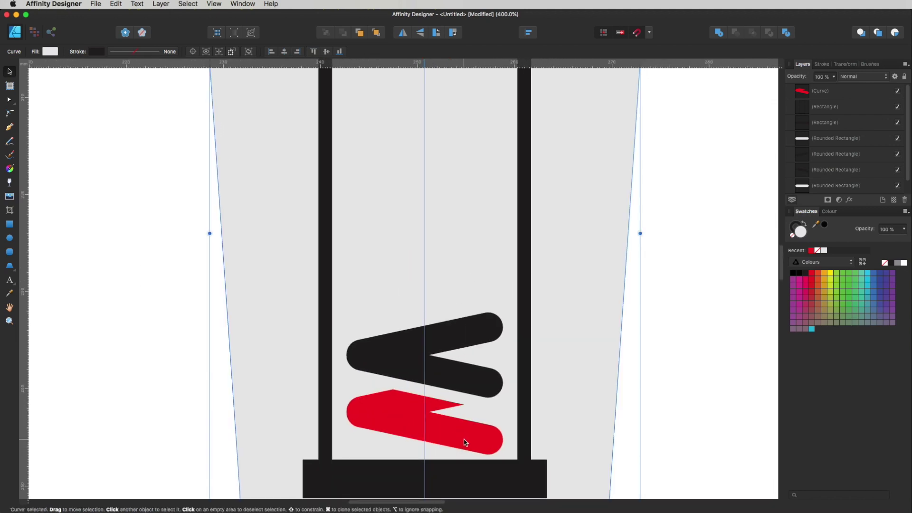
left_click(464, 440)
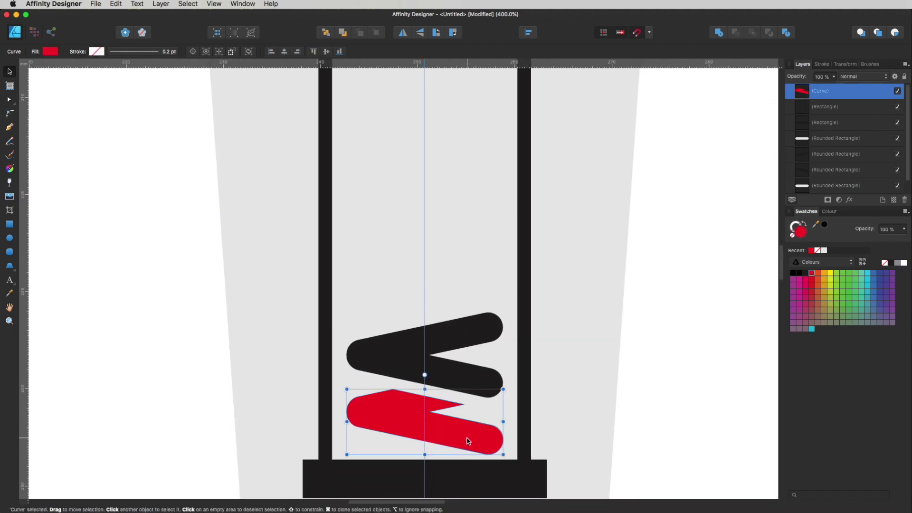
left_click_drag(468, 440, 464, 382, "super")
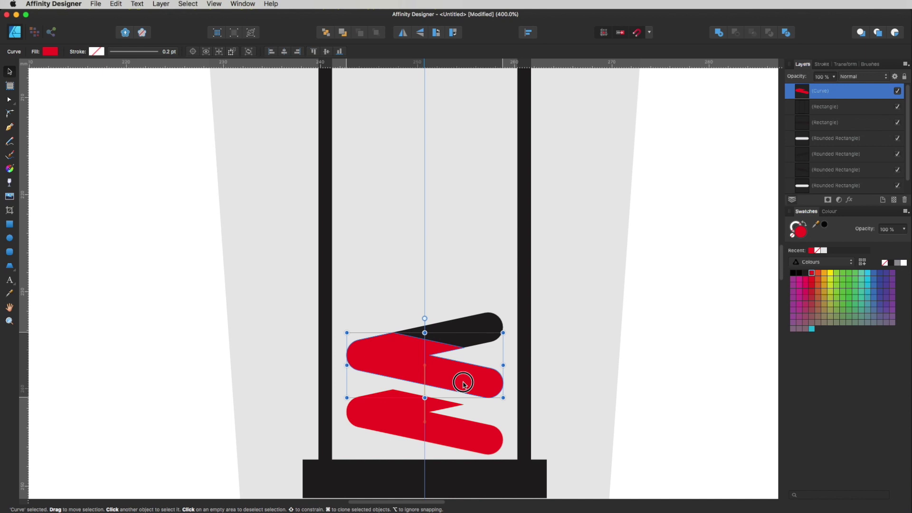
Repeat the duplication upward to fill the frame with evenly spaced red segments, undoing the last copy that overlaps the frame's top.
scroll(564, 328, "down", 5)
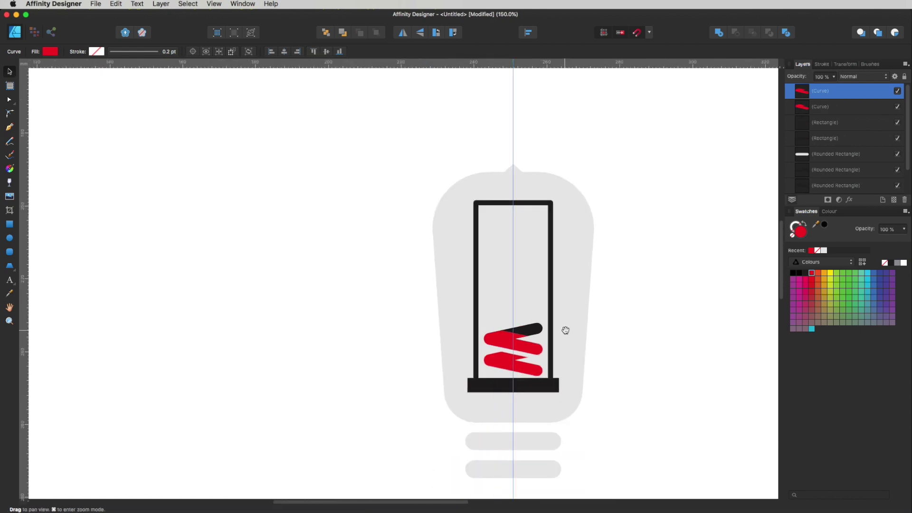
key("super+j")
key("super+j")
key("super+j")
key("super+j")
key("super+j")
key("super+j")
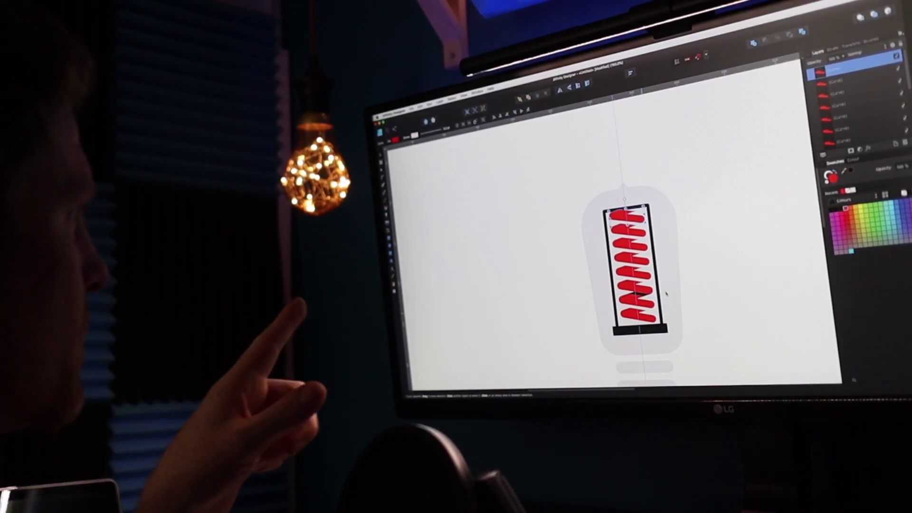
key("super+z")
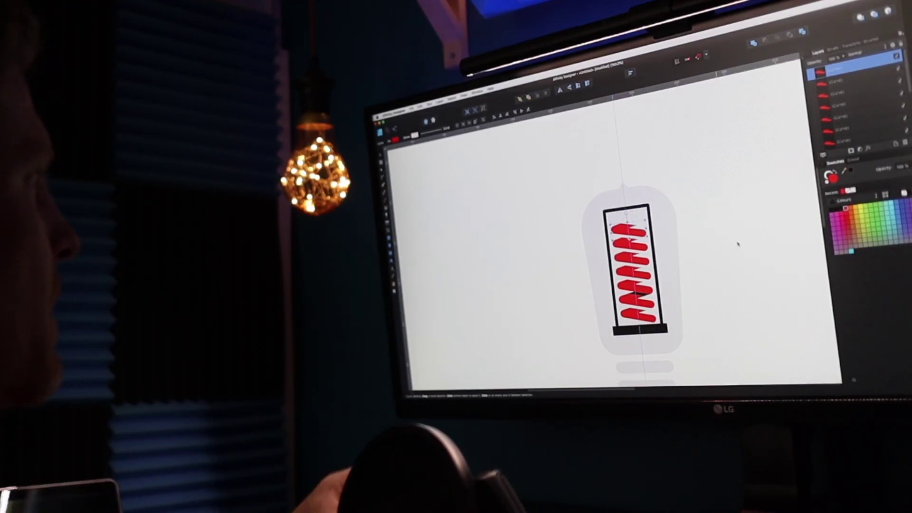
left_click(738, 244)
Merge the six lower red segments into one shape with the Add operation, leaving the topmost segment separate.
left_click_drag(611, 217, 614, 172)
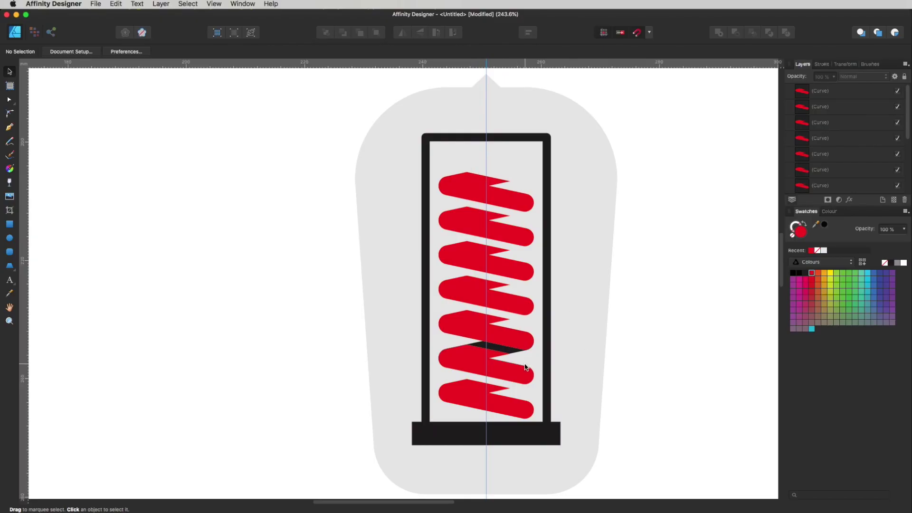
scroll(526, 367, "up", 3)
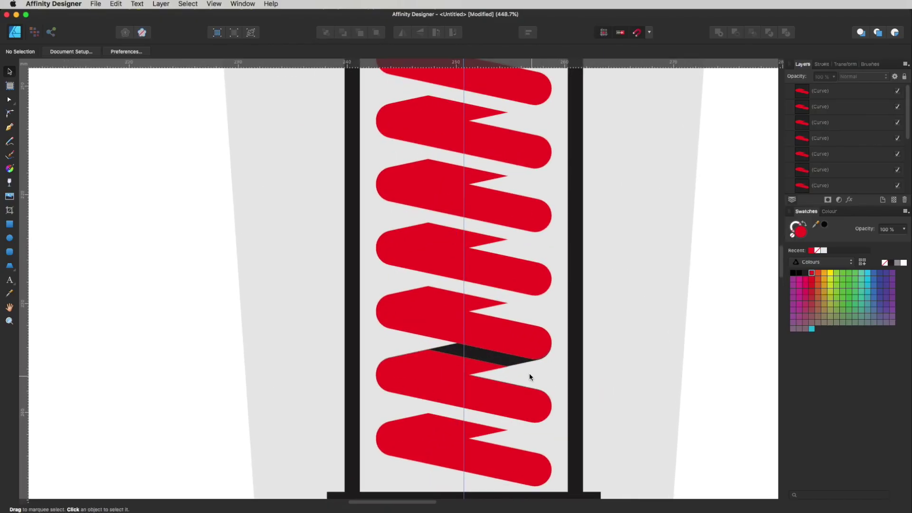
left_click(491, 464)
left_click(497, 405, "shift")
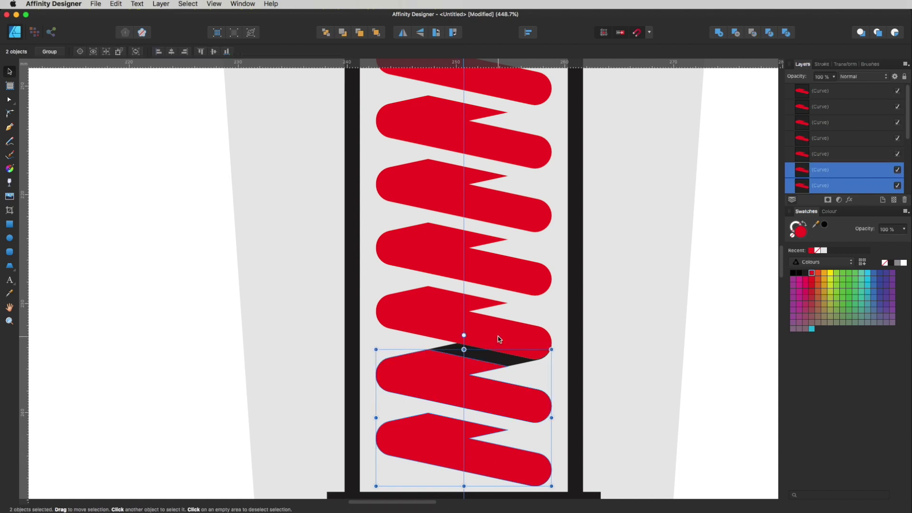
left_click(469, 342, "shift")
left_click(491, 266, "shift")
left_click(483, 189, "shift")
left_click(495, 147, "shift")
key("space")
left_click_drag(495, 147, 491, 263)
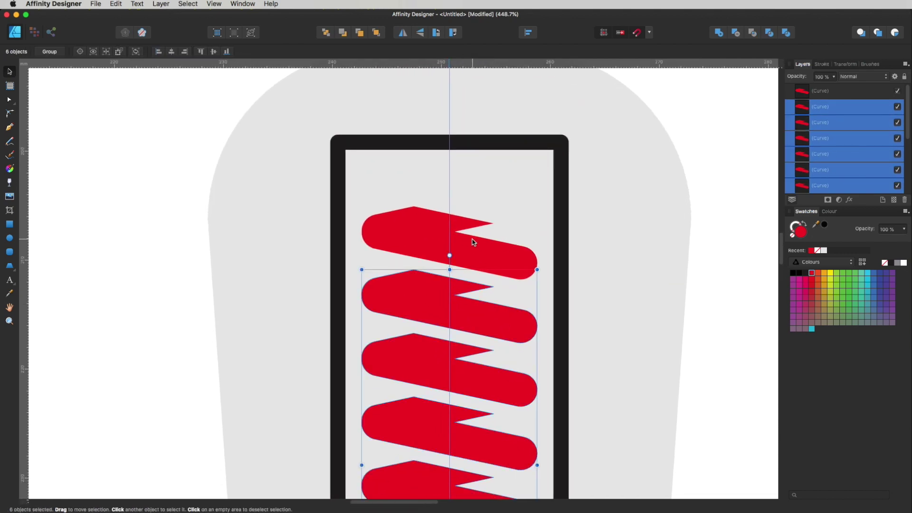
left_click(721, 36)
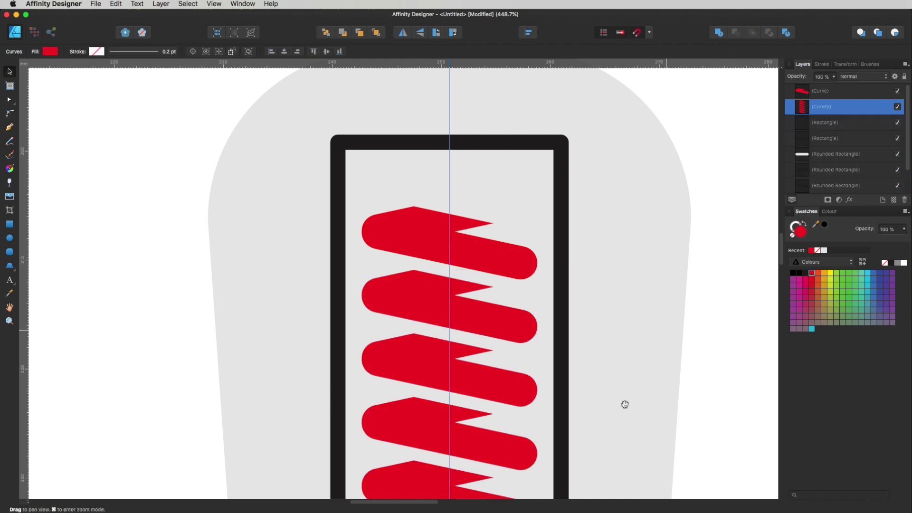
scroll(618, 285, "down", 5)
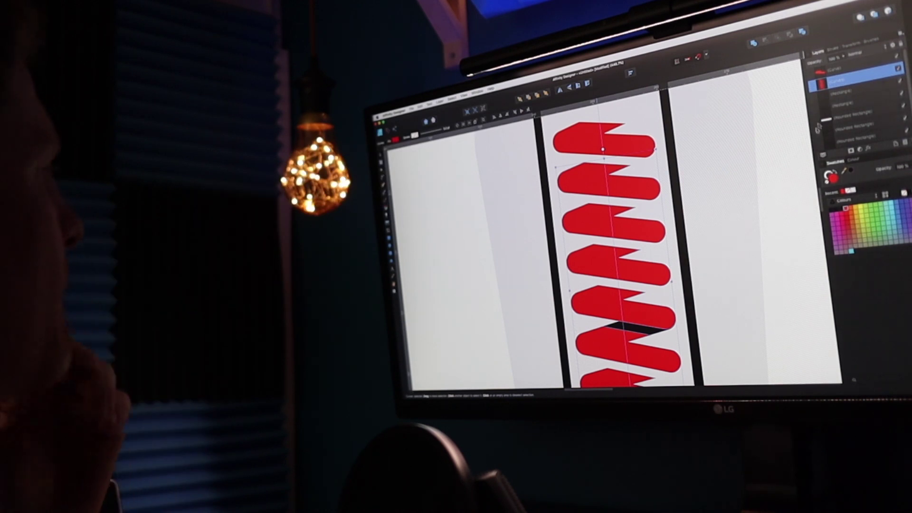
left_click(649, 332)
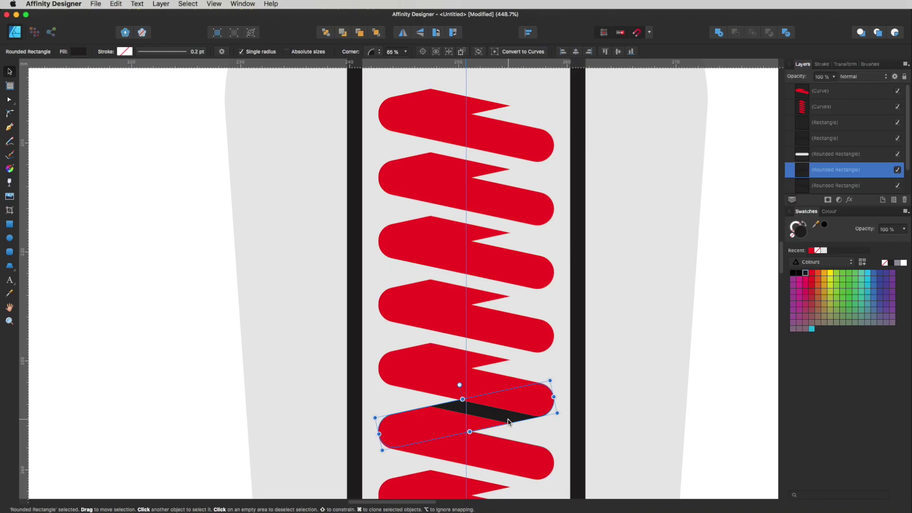
left_click_drag(509, 419, 509, 387)
key("super+z")
Bring the two black rounded bars to the front and move them up over the topmost red segment.
left_click_drag(734, 349, 334, 485)
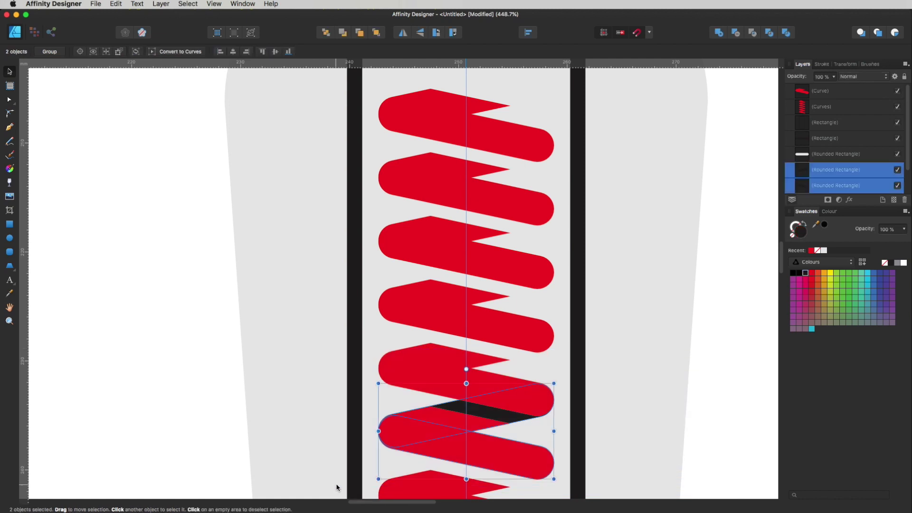
key("super+shift+bracketright")
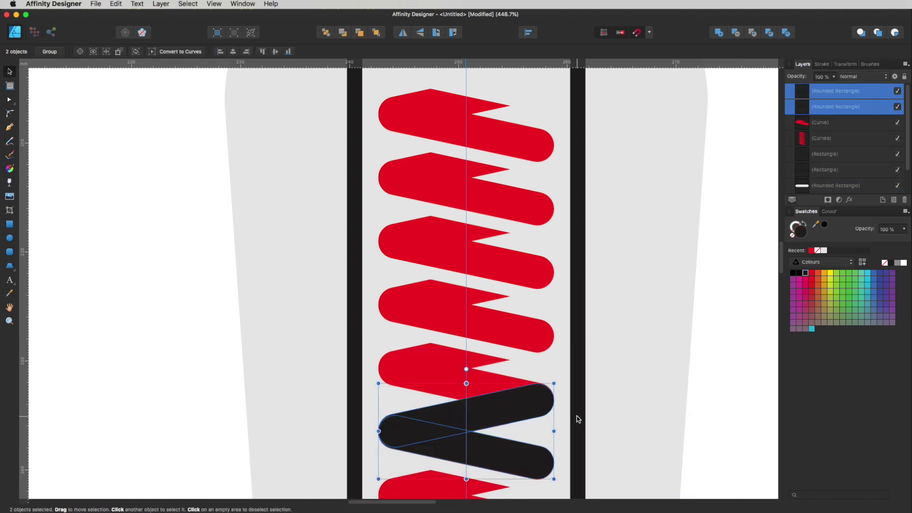
scroll(578, 418, "right", 4)
left_click_drag(417, 483, 411, 231)
left_click(696, 252)
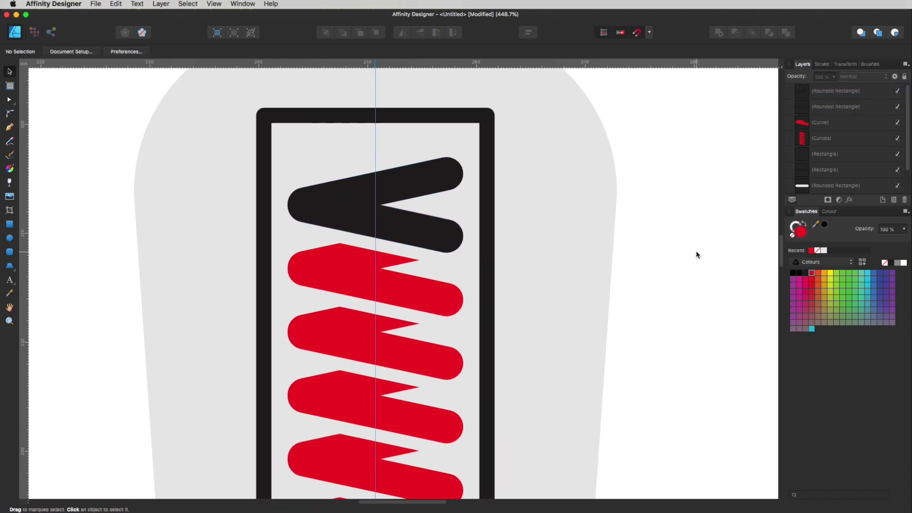
Fill both black rounded bars with the recent red and merge them into one shape with Add.
left_click(433, 187)
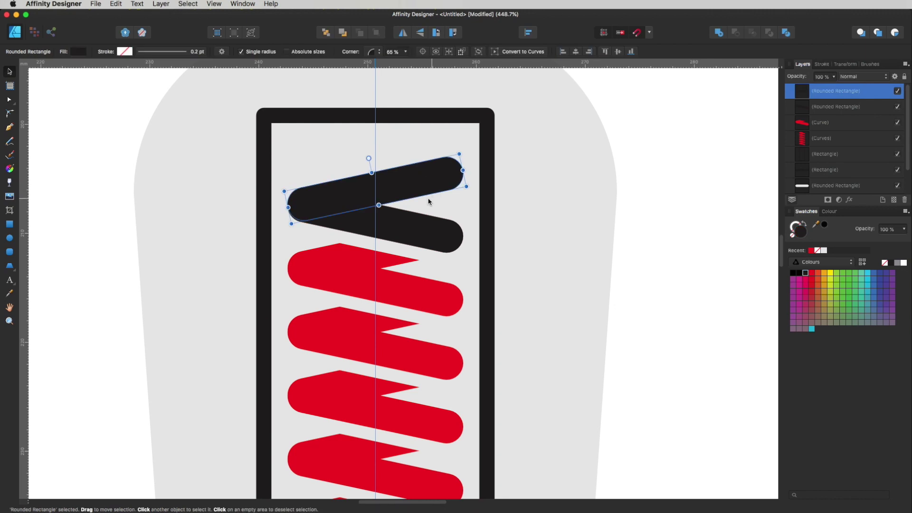
left_click(424, 240)
left_click(407, 187, "shift")
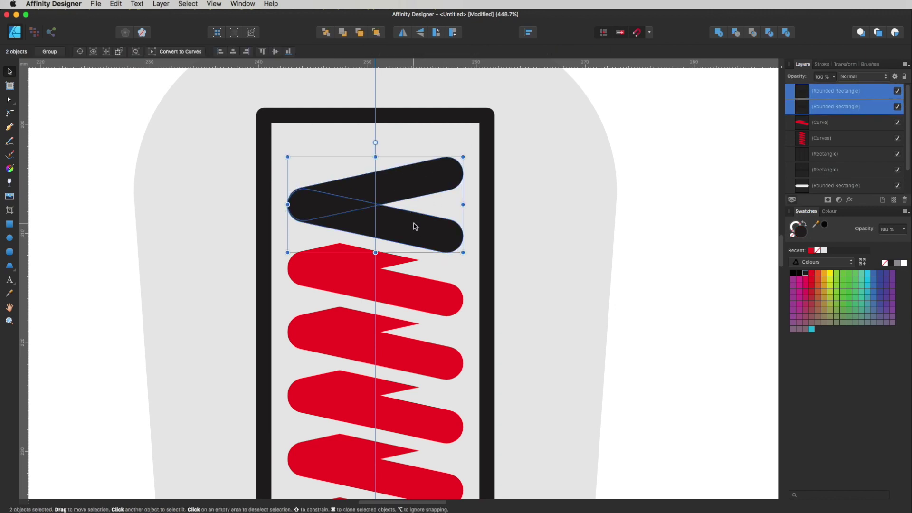
left_click(732, 278)
left_click(447, 232)
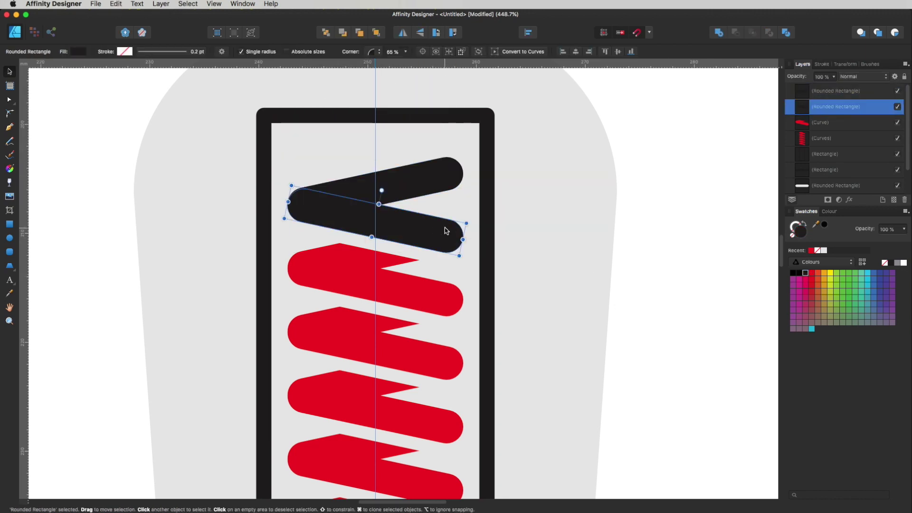
left_click(445, 185, "shift")
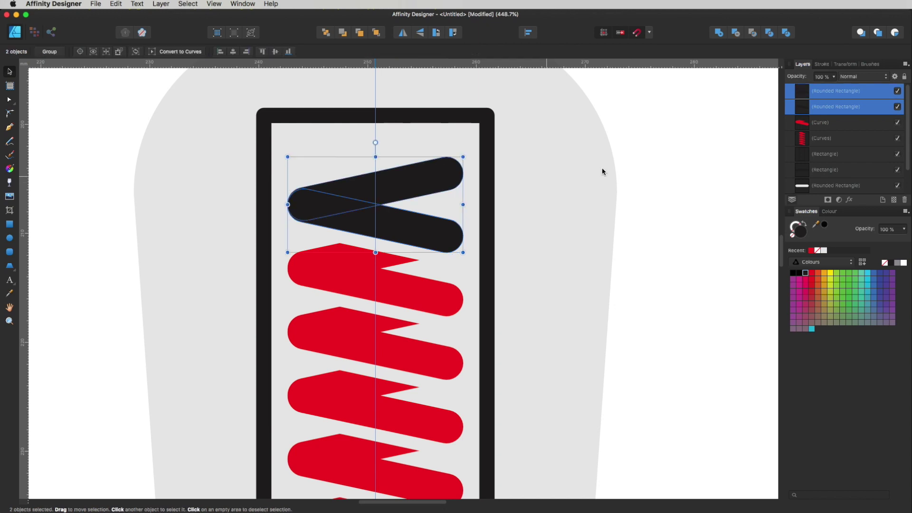
left_click(811, 251)
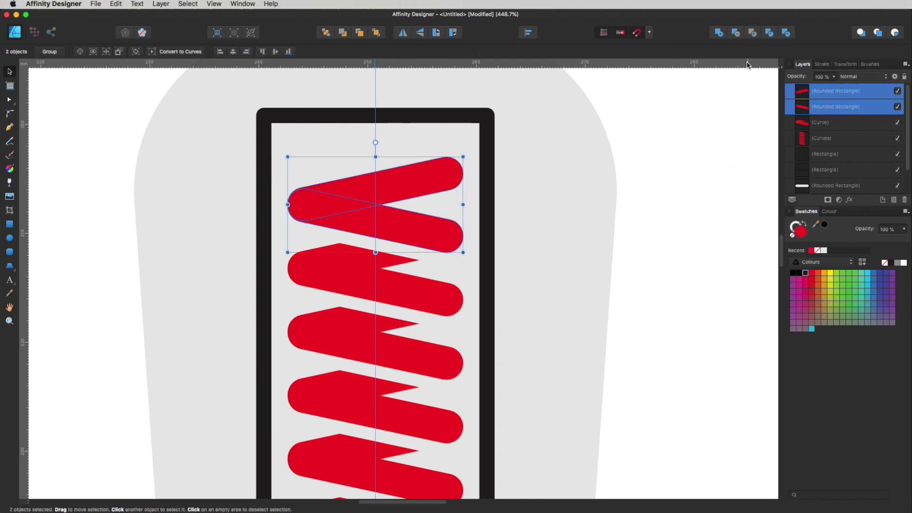
left_click(721, 34)
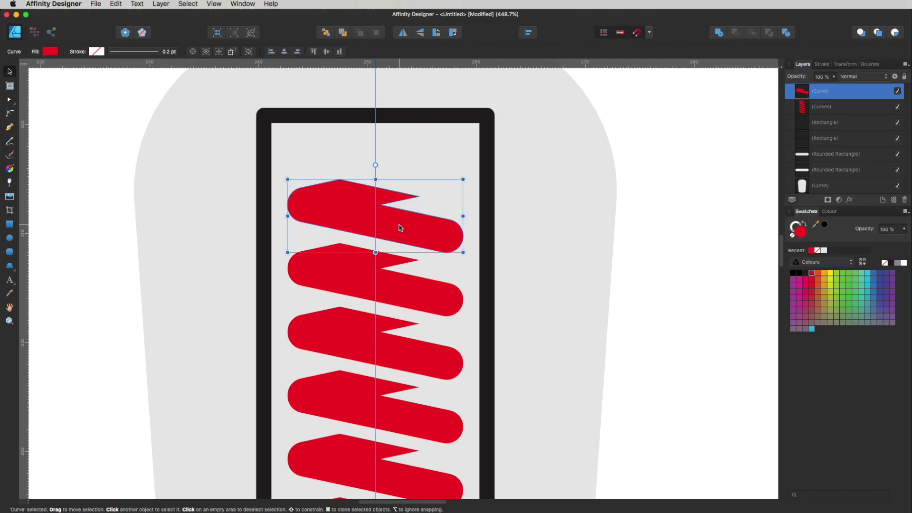
Delete the leftover red segment hidden beneath the merged top shape, keeping the merged shape in place.
left_click(673, 235)
left_click(424, 241)
key("Delete")
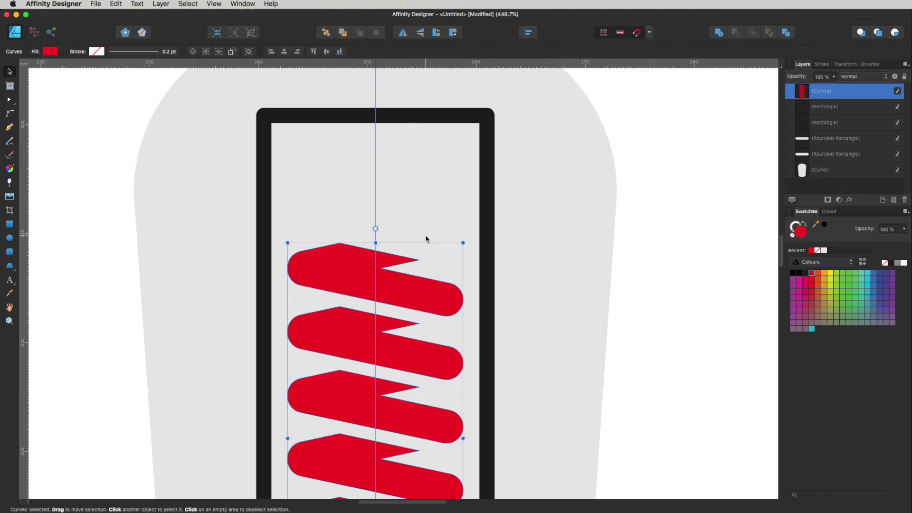
key("super+z")
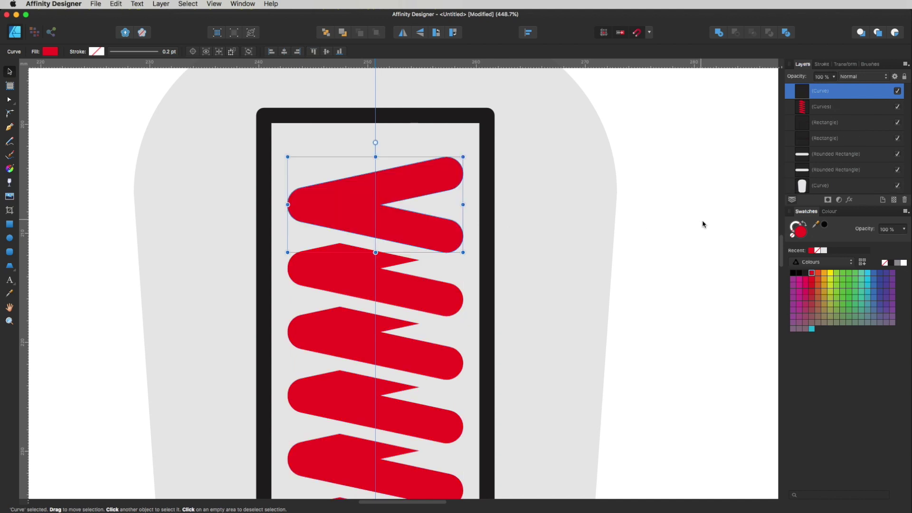
left_click(697, 216)
Lower the top edge of the black frame so it sits closer to the filament.
left_click(414, 119)
left_click_drag(375, 115, 377, 141)
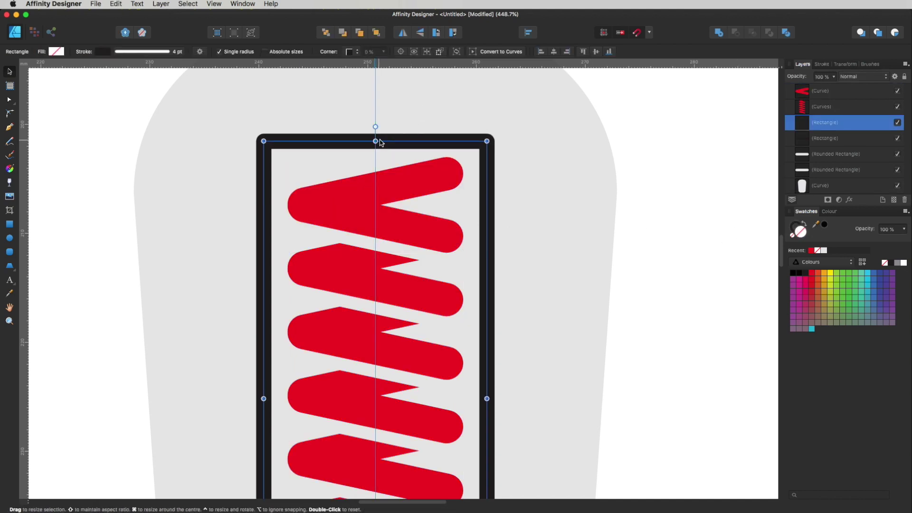
left_click(717, 186)
scroll(503, 366, "down", 10)
left_click_drag(509, 371, 506, 319)
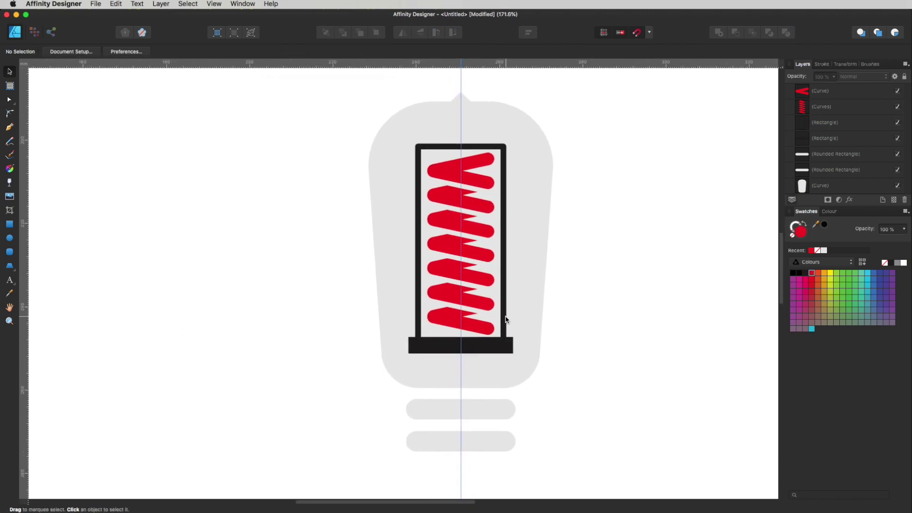
Merge the top zigzag shape and the red segments below it into one filament with Add.
left_click(473, 176)
left_click(480, 206, "shift")
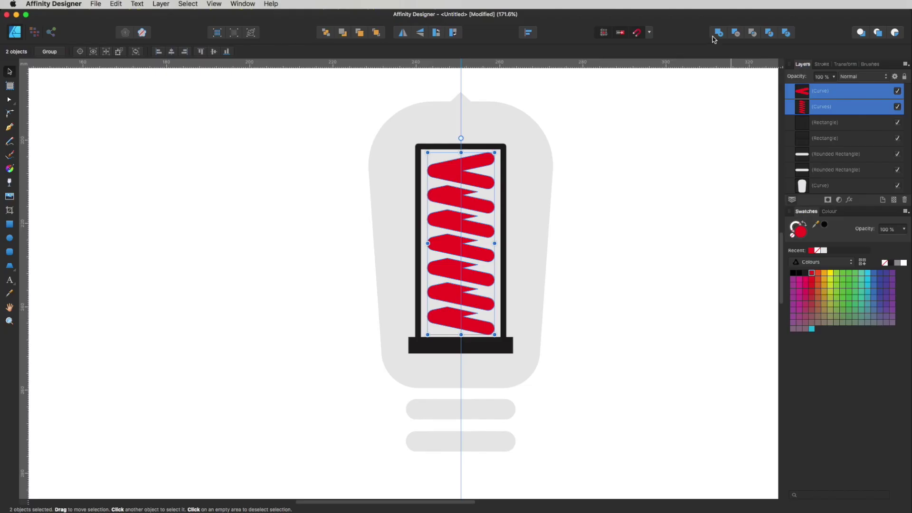
left_click(720, 33)
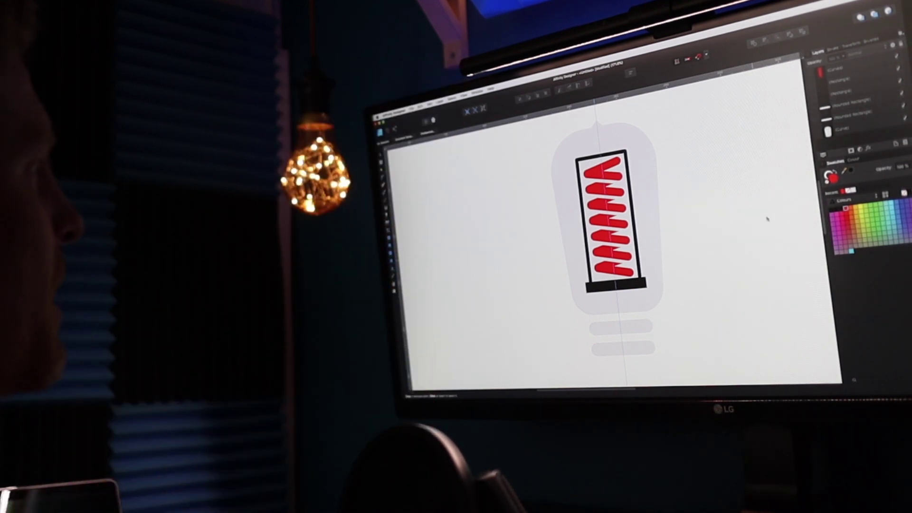
Draw a black circle with the Ellipse tool, centred where the frame's right leg meets the base bar.
left_click_drag(594, 279, 673, 326)
scroll(674, 325, "up", 3)
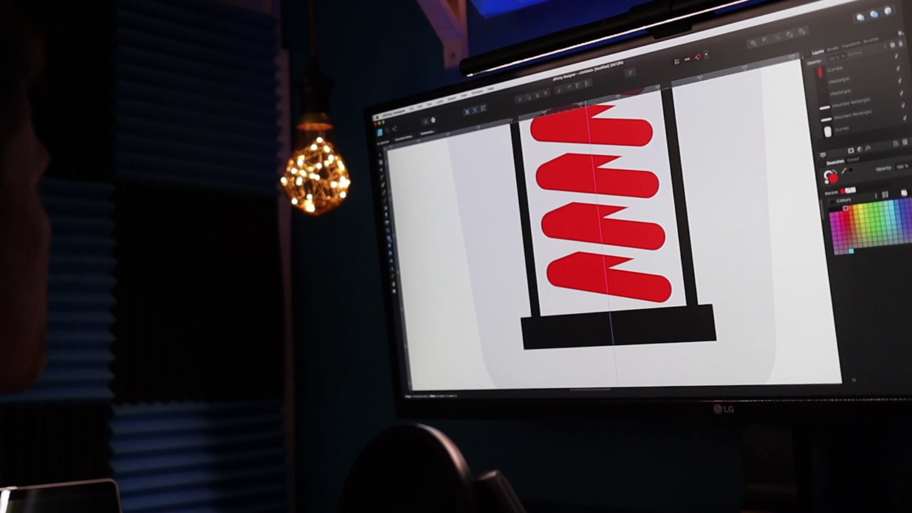
key("m")
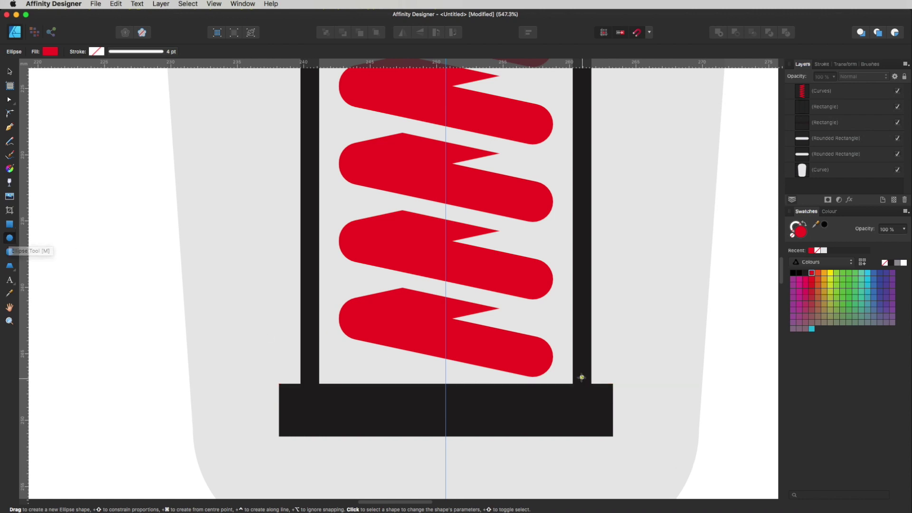
left_click_drag(582, 383, 599, 414)
key("v")
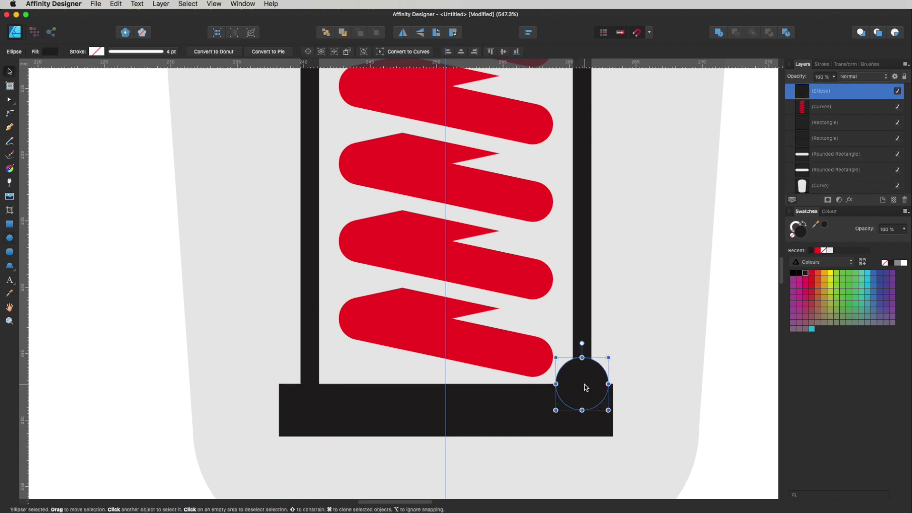
left_click(749, 397, "super")
Duplicate the black circle horizontally onto the foot of the frame's left leg.
left_click(566, 380, "super")
left_click_drag(592, 383, 322, 406)
left_click(739, 394)
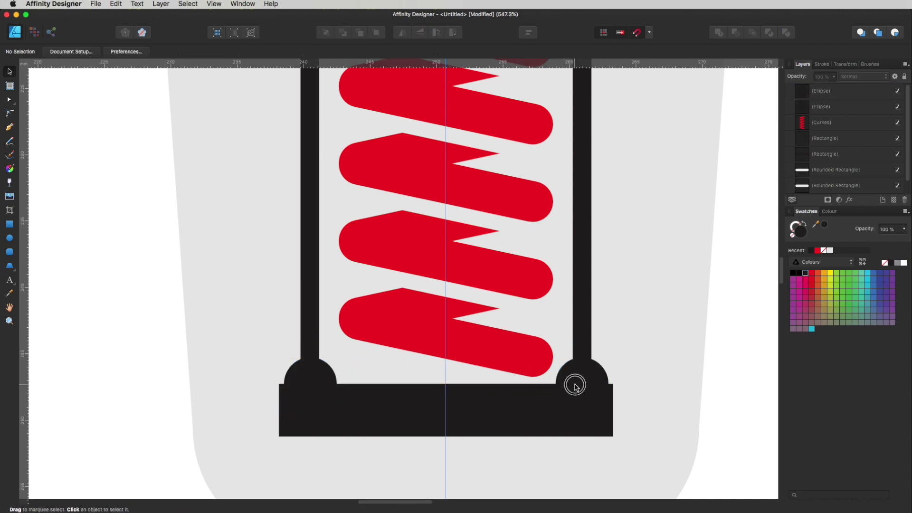
left_click(575, 384)
left_click(576, 386, "alt")
left_click(755, 380)
left_click(601, 366, "alt+super")
left_click(600, 366, "alt+super")
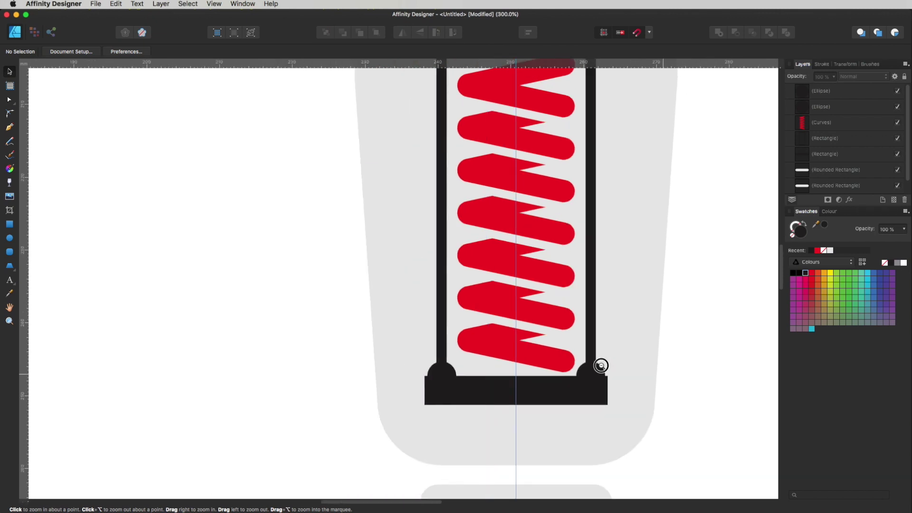
left_click(601, 366, "alt+super")
left_click_drag(589, 322, 562, 390)
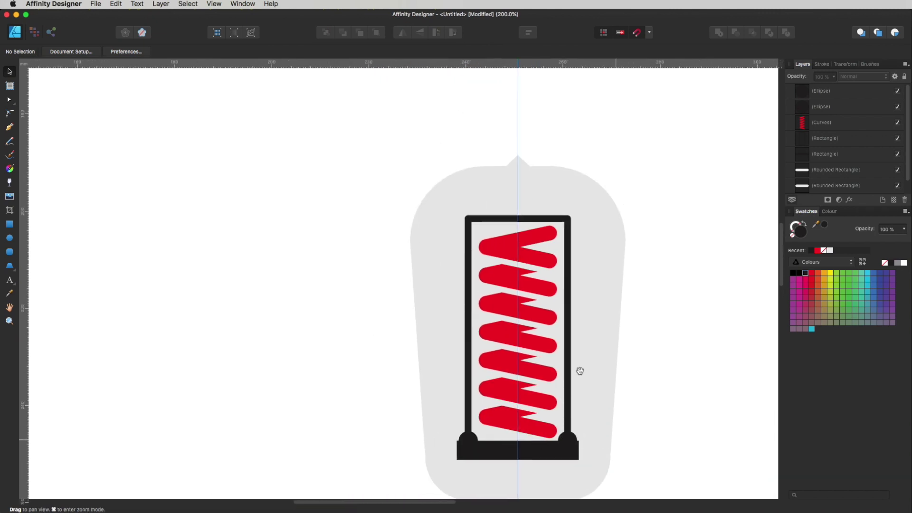
scroll(574, 392, "down", 5)
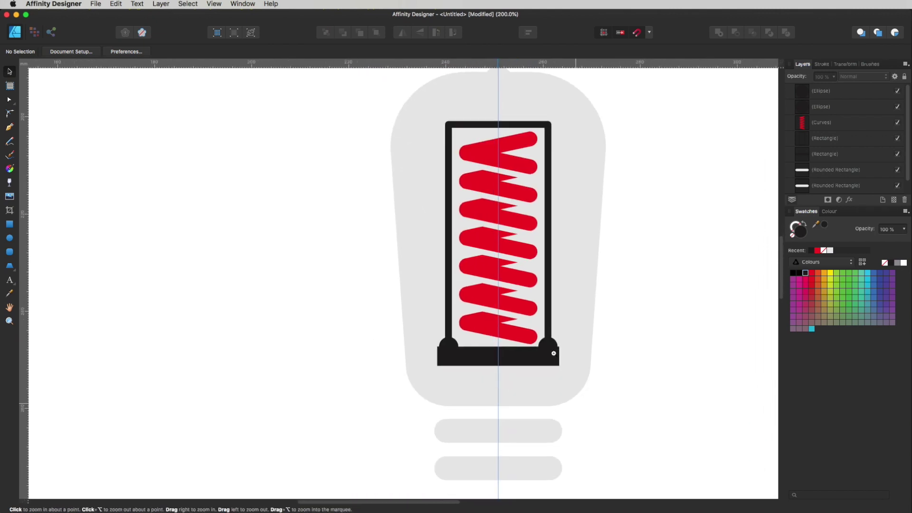
Expand the stroke of the black frame around the filament into a filled shape.
left_click_drag(532, 338, 660, 425)
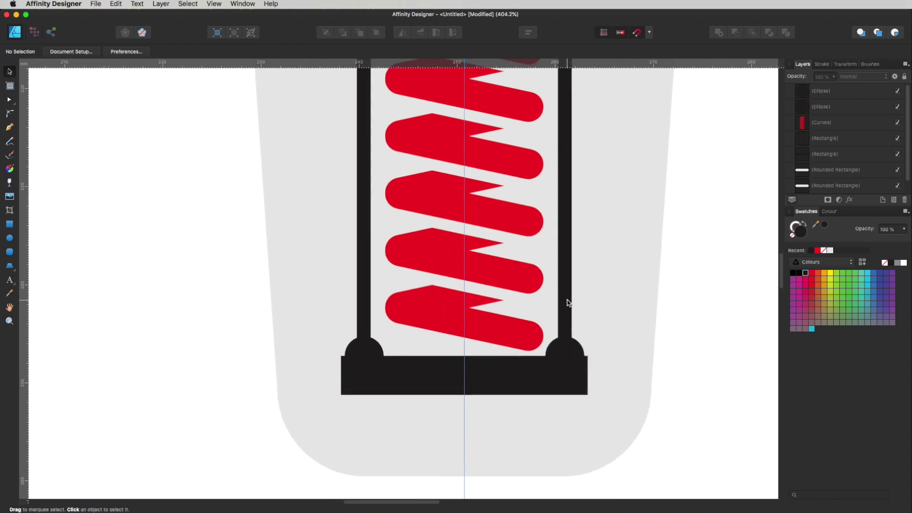
left_click(567, 300)
scroll(568, 303, "up", 10)
key("space")
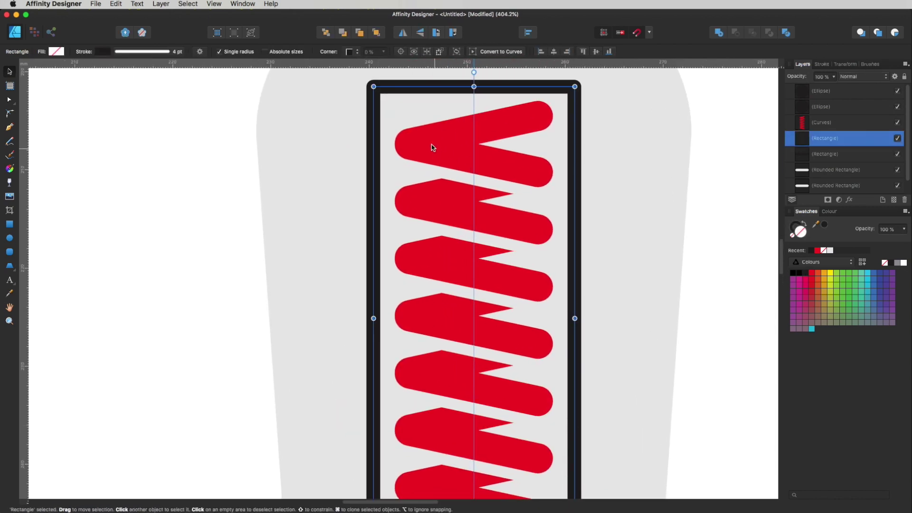
key("space")
left_click(504, 324, "alt+super")
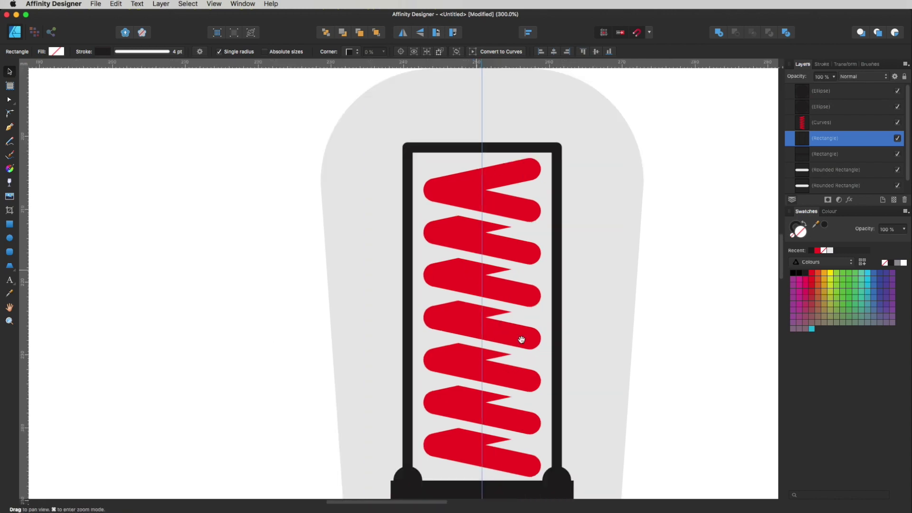
left_click_drag(522, 388, 468, 275)
scroll(468, 275, "up", 3)
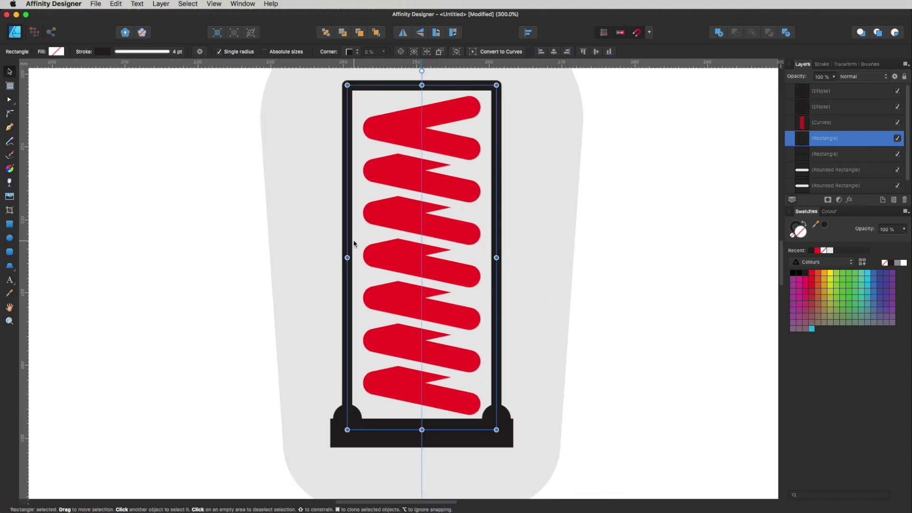
left_click(187, 3)
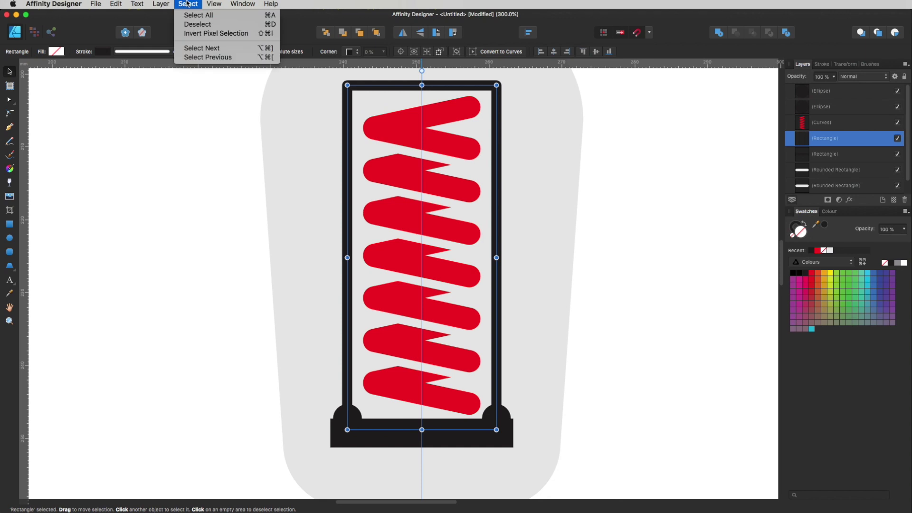
mouse_move(162, 3)
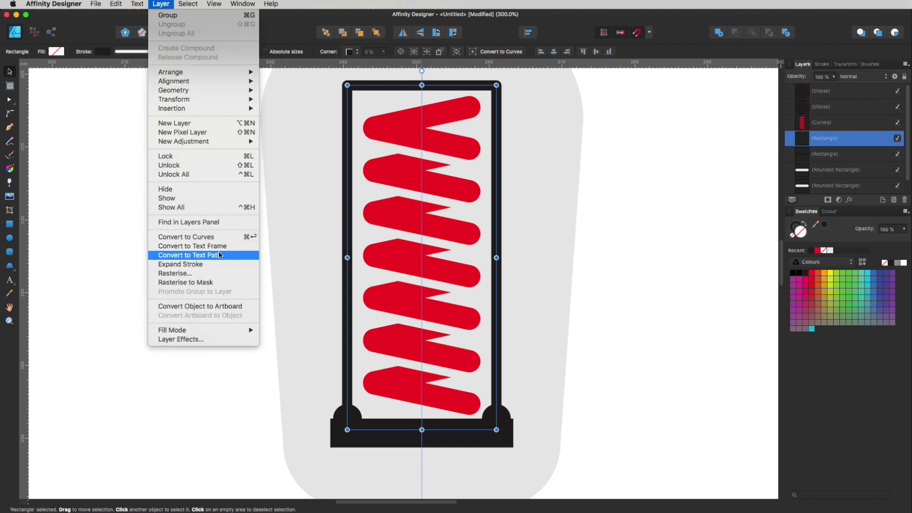
left_click(222, 268)
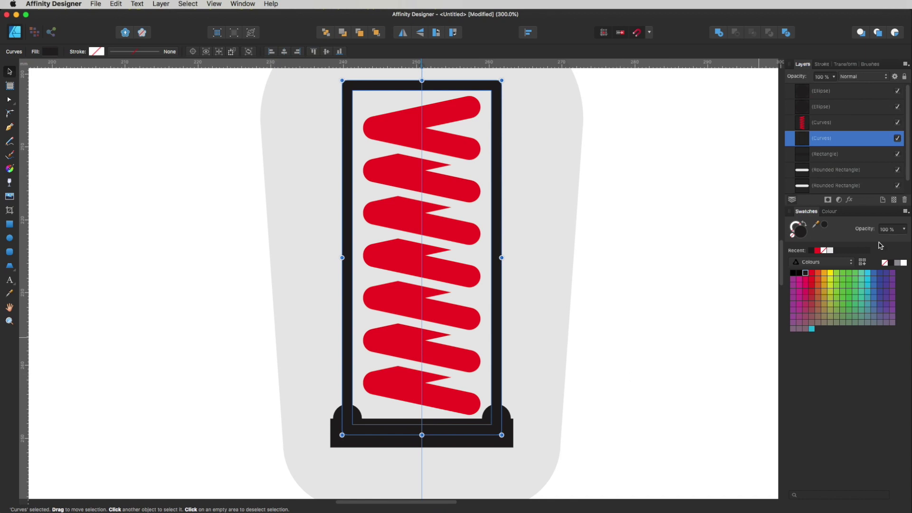
key("super+z")
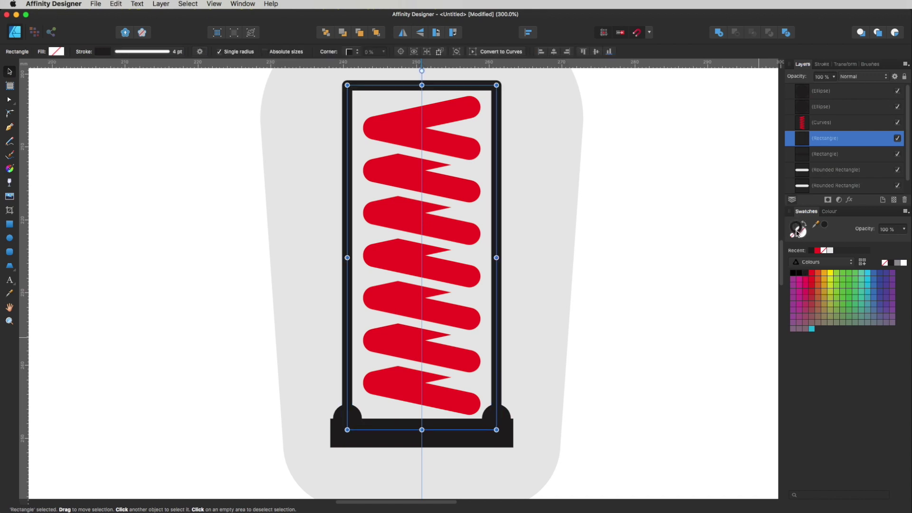
key("super+shift+z")
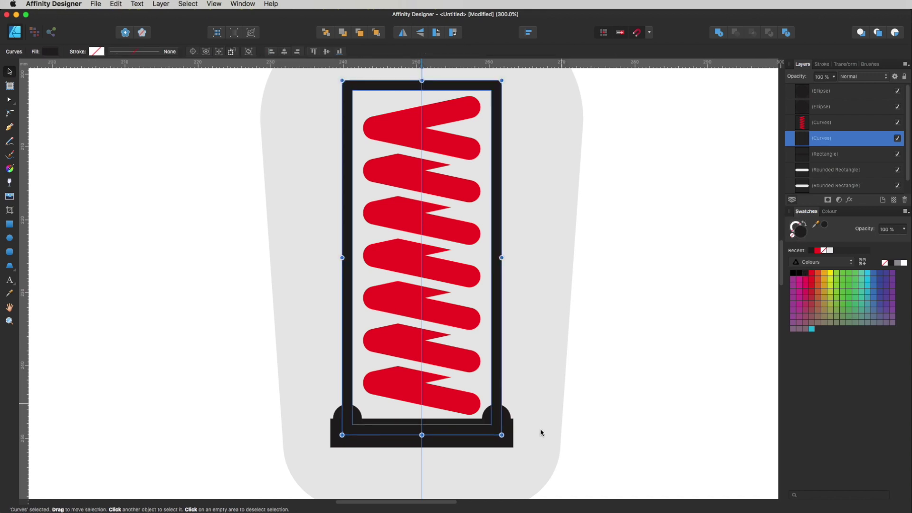
Draw a small rectangle inside the left part of the black base bar, fill it white and bring it to the front.
left_click(505, 447)
key("space")
left_click_drag(474, 456, 485, 427)
left_click(488, 405, "alt+super")
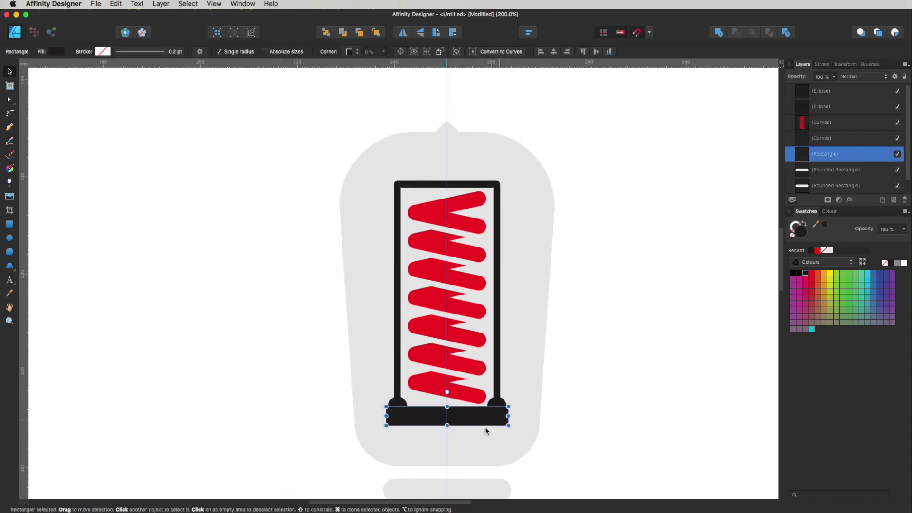
left_click_drag(434, 406, 551, 442)
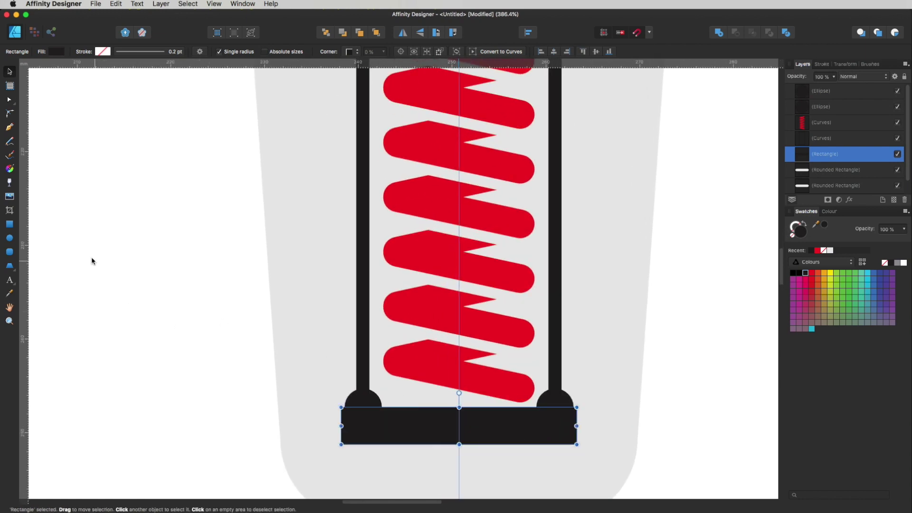
left_click(10, 225)
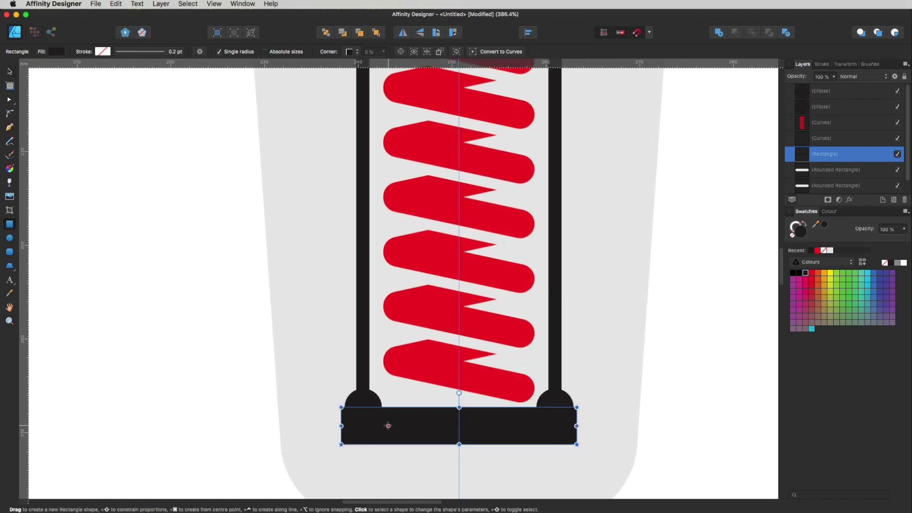
left_click_drag(357, 419, 418, 435)
key("v")
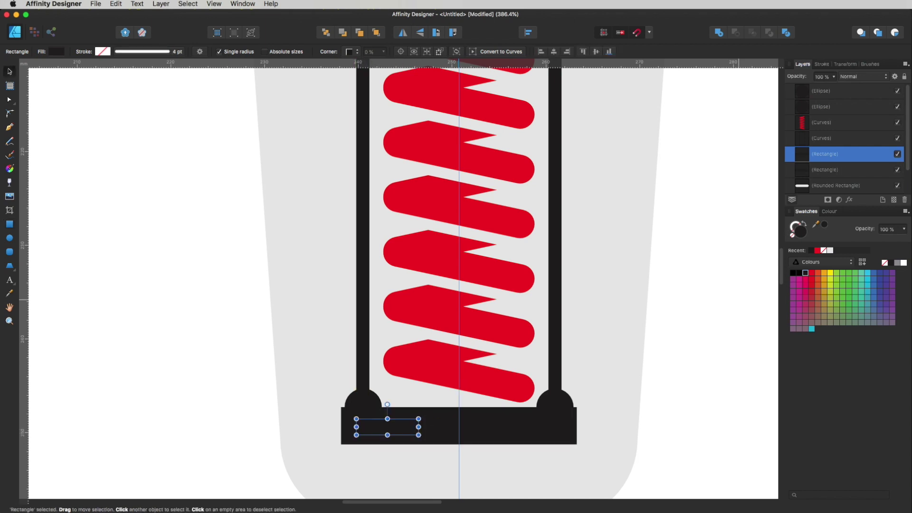
left_click(903, 266)
key("super+shift+bracketright")
Draw a second, shorter white rectangle just right of the first one inside the black base bar.
key("m")
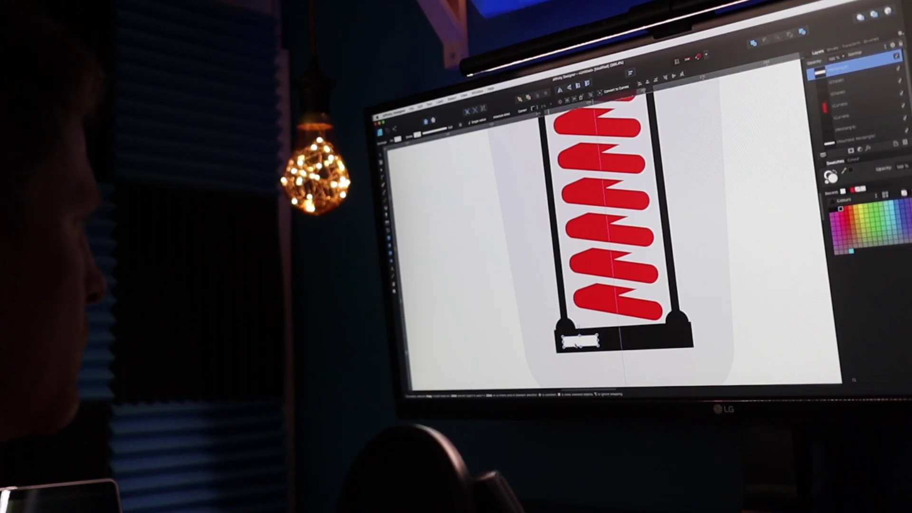
left_click_drag(440, 419, 506, 435)
key("v")
left_click_drag(625, 338, 619, 340)
left_click(756, 337)
scroll(640, 244, "down", 5)
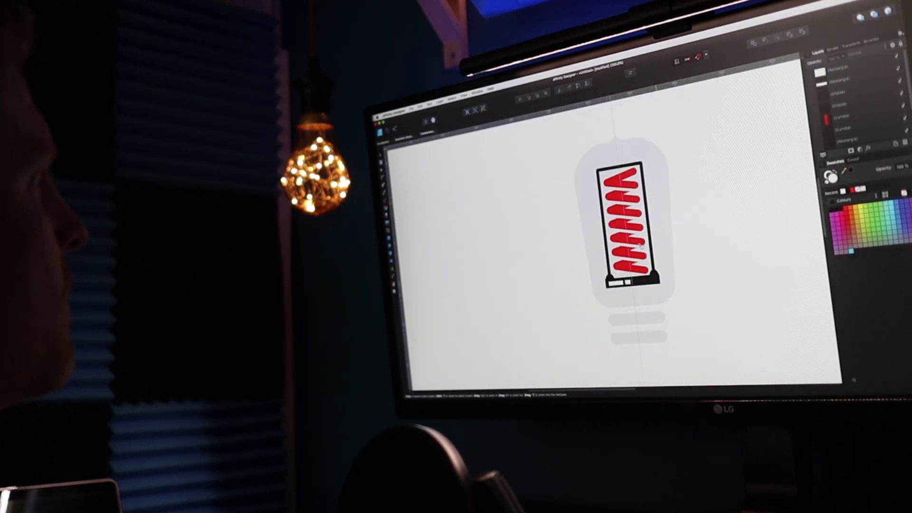
scroll(621, 274, "up", 5)
Merge the two white rectangles into one shape with Add.
left_click(613, 293)
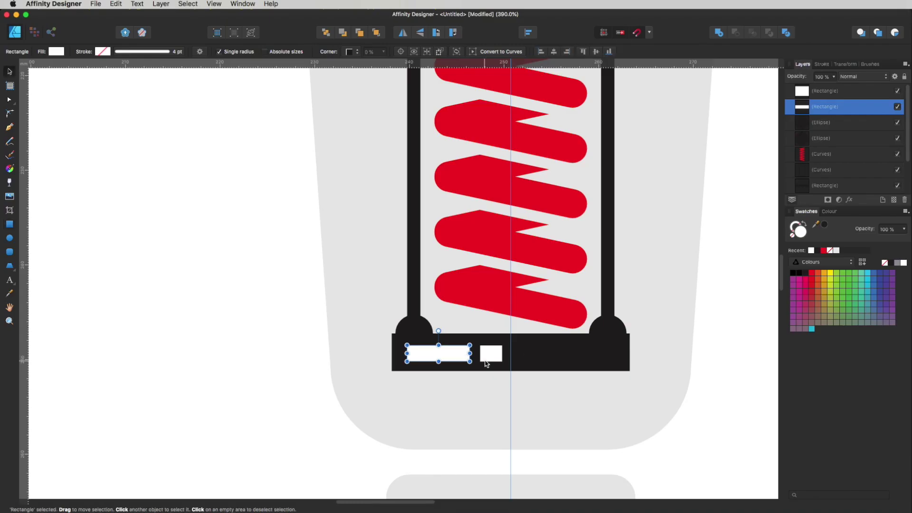
left_click(490, 352, "shift")
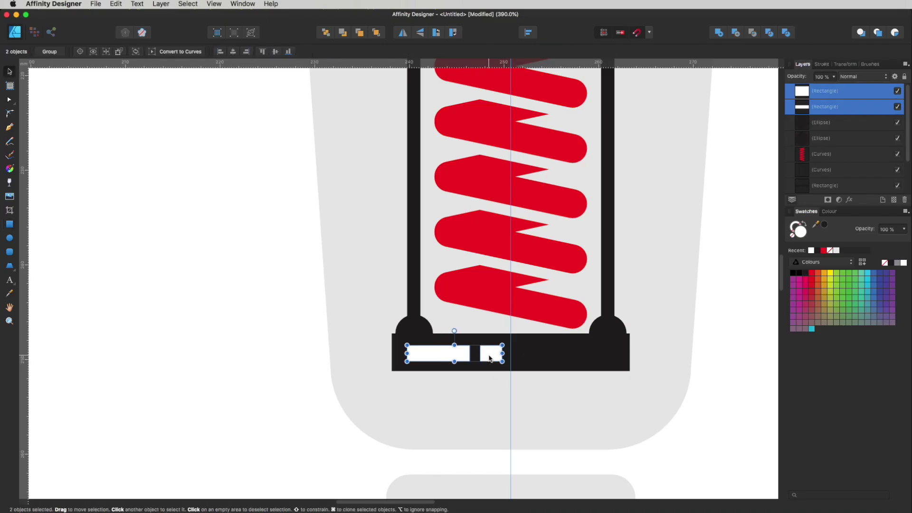
left_click(721, 33)
Merge both black foot circles and the black base bar into one shape with Add.
left_click(558, 351, "shift")
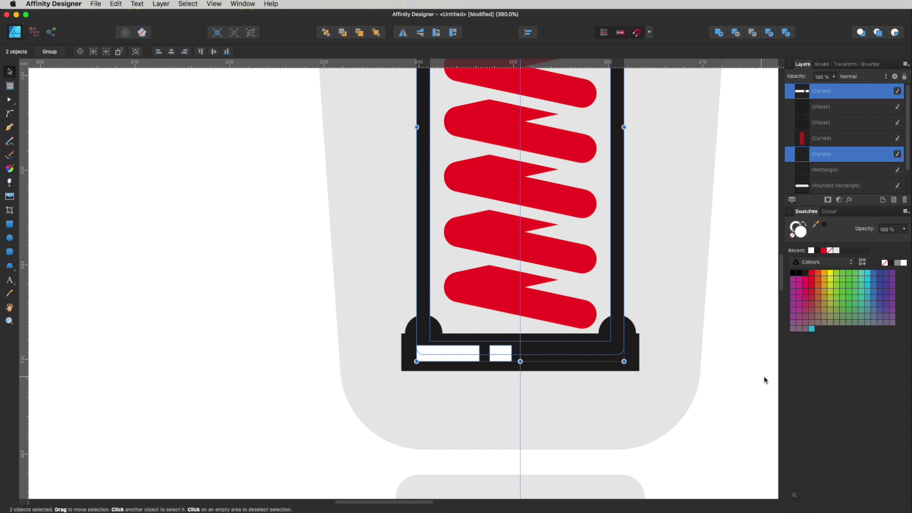
left_click(761, 371)
left_click(620, 357)
scroll(445, 341, "up", 3)
left_click(441, 354)
left_click(423, 311)
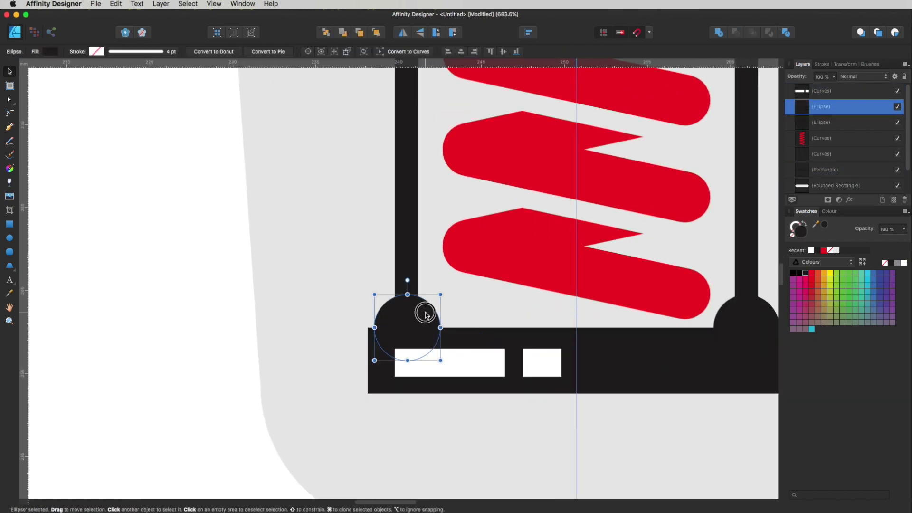
left_click(519, 340, "shift")
left_click_drag(599, 349, 439, 353)
left_click(593, 385, "shift")
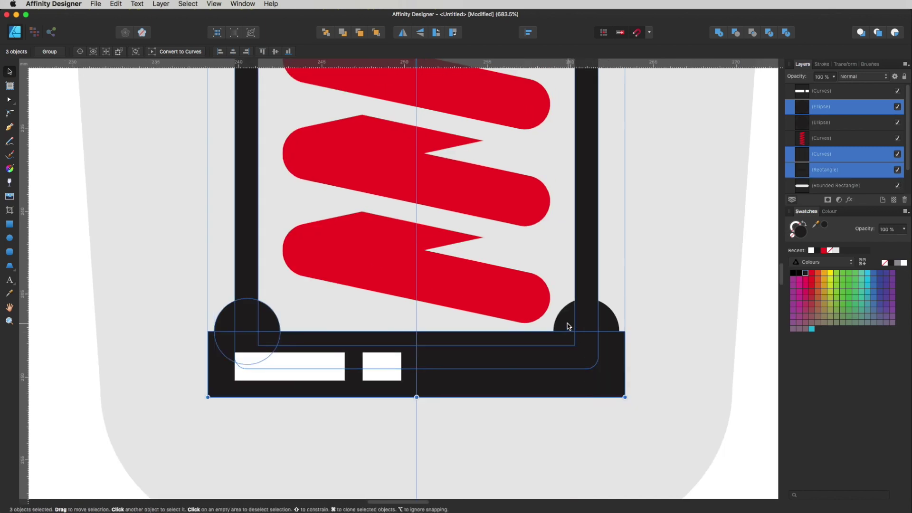
left_click(566, 320, "shift")
left_click_drag(552, 359, 506, 284)
key("super+z")
left_click(584, 249, "shift")
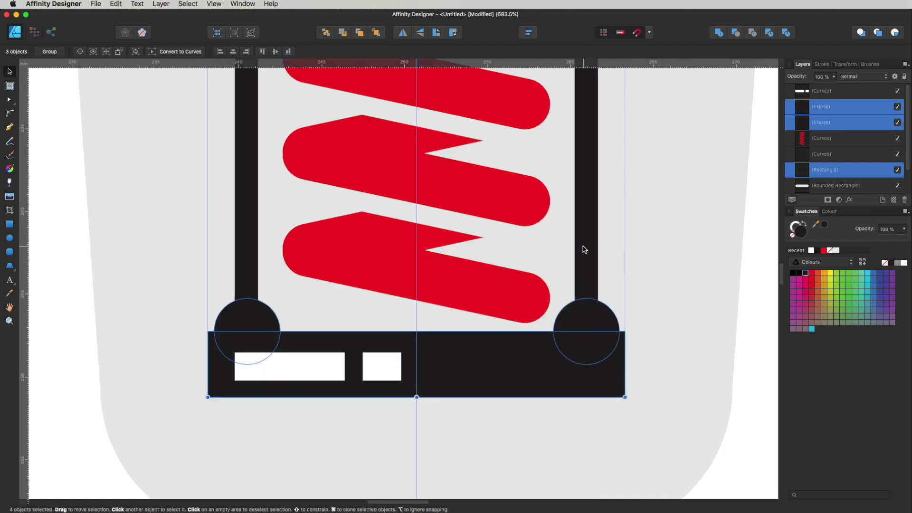
left_click(719, 33)
Cut the white rectangles out of the black base shape with Subtract.
left_click(295, 366)
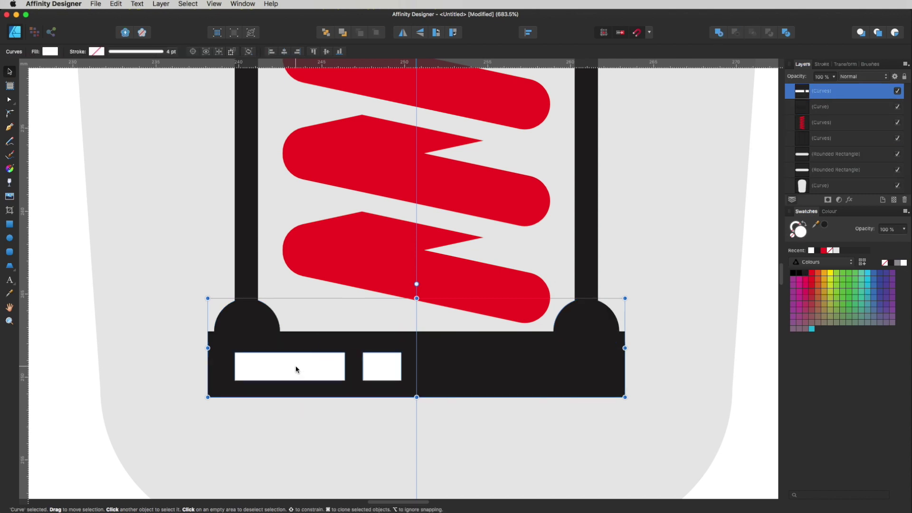
left_click(464, 379, "shift")
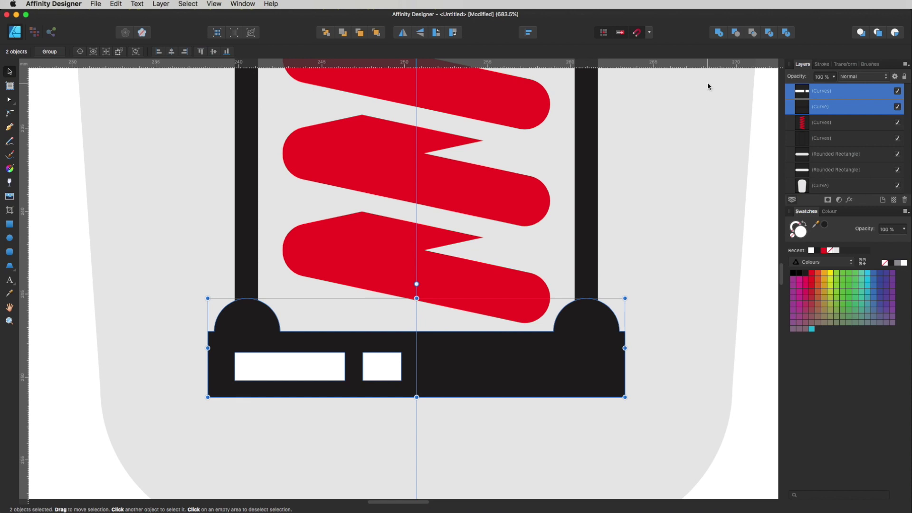
left_click(735, 33)
left_click(757, 398)
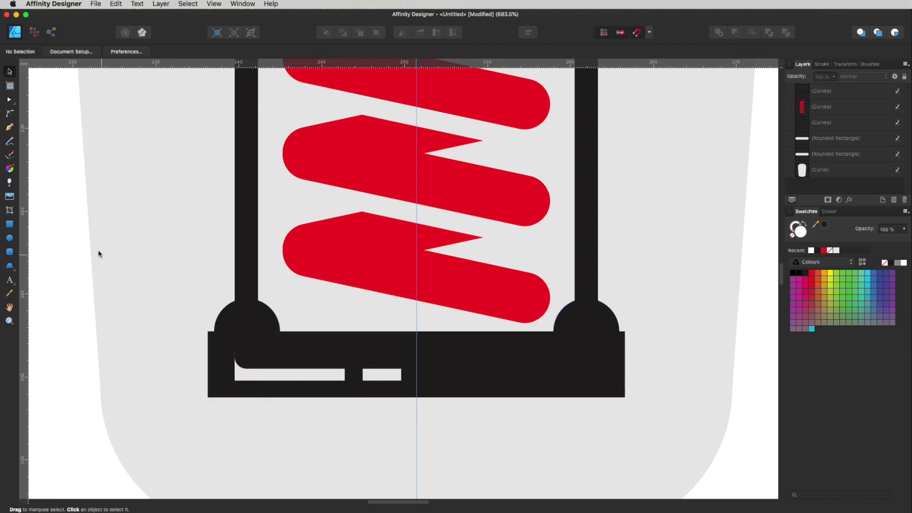
Raise the lower nodes of the black frame so its bottom edge sits above the two cutouts in the base.
double_click(247, 265)
left_click_drag(216, 334, 345, 384)
left_click_drag(676, 331, 551, 387)
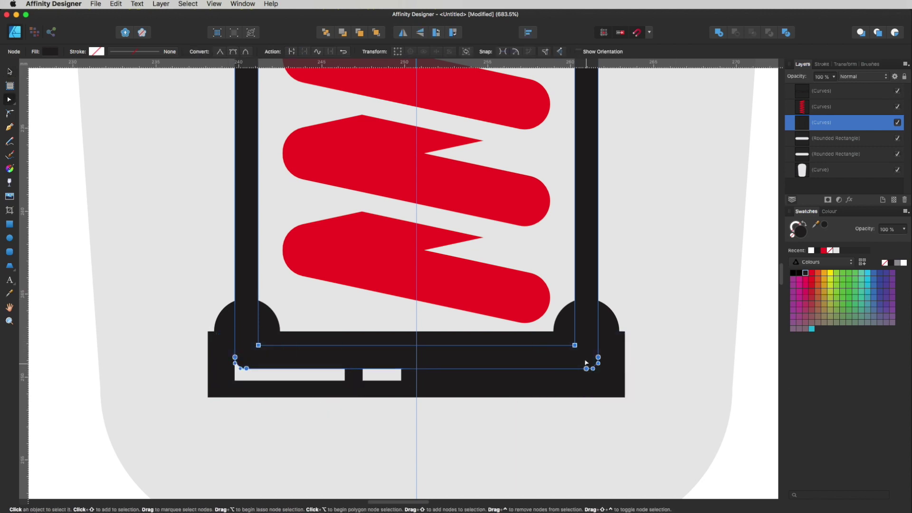
left_click_drag(576, 346, 575, 327)
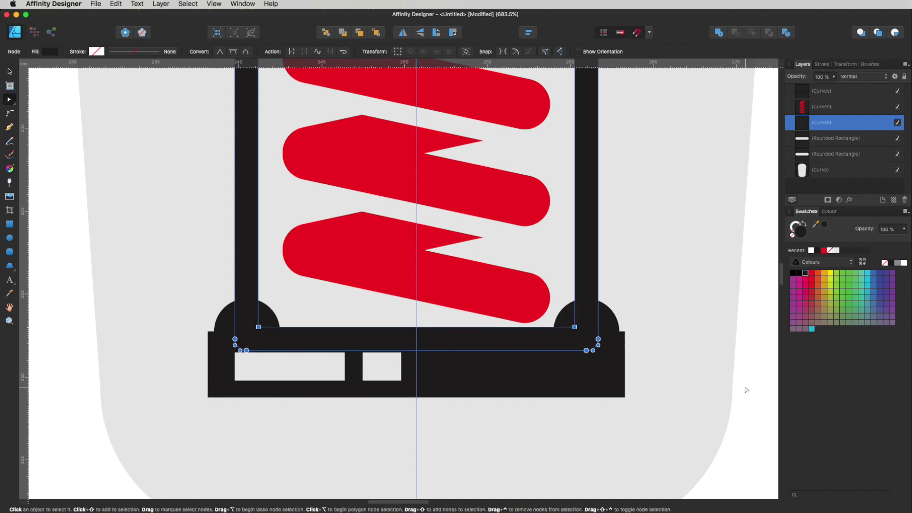
left_click(745, 386)
scroll(505, 359, "down", 5)
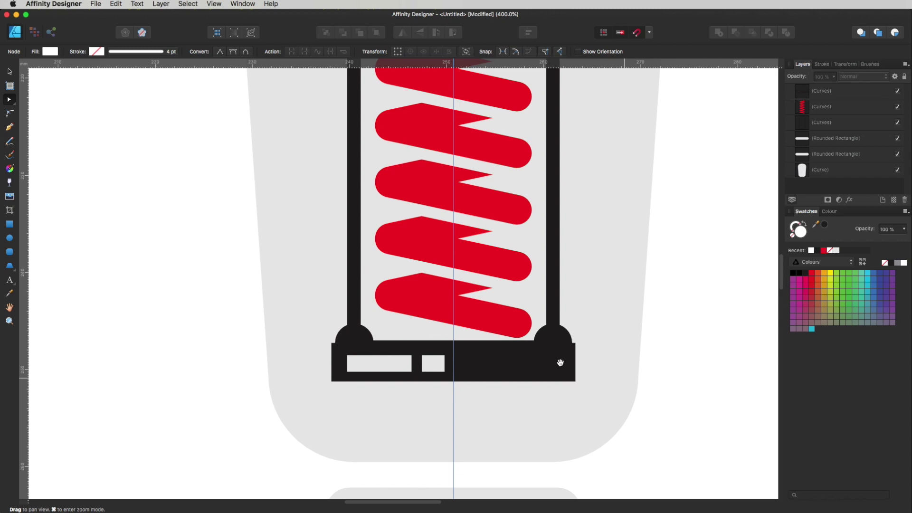
scroll(452, 356, "down", 6)
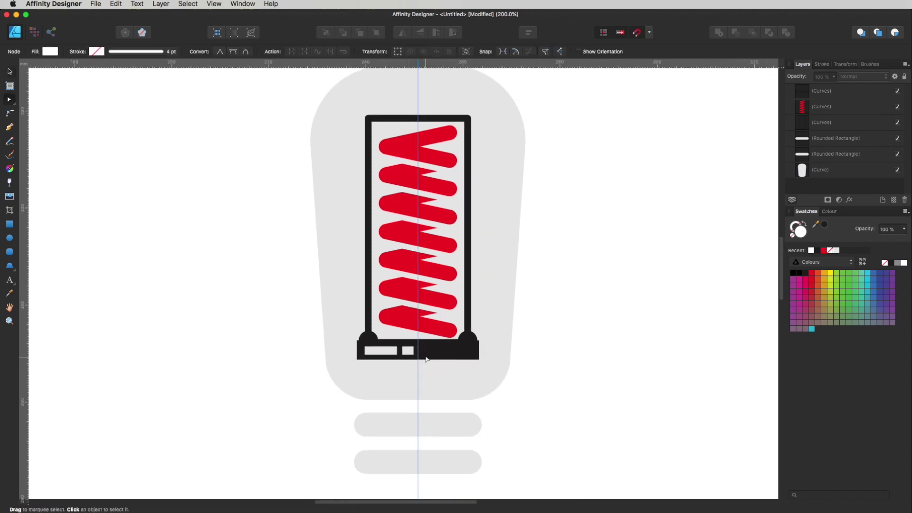
Duplicate the black base shape downwards, flip the copy vertically and place it just below the original with a narrow gap.
left_click(426, 360)
key("v")
left_click_drag(448, 353, 450, 383)
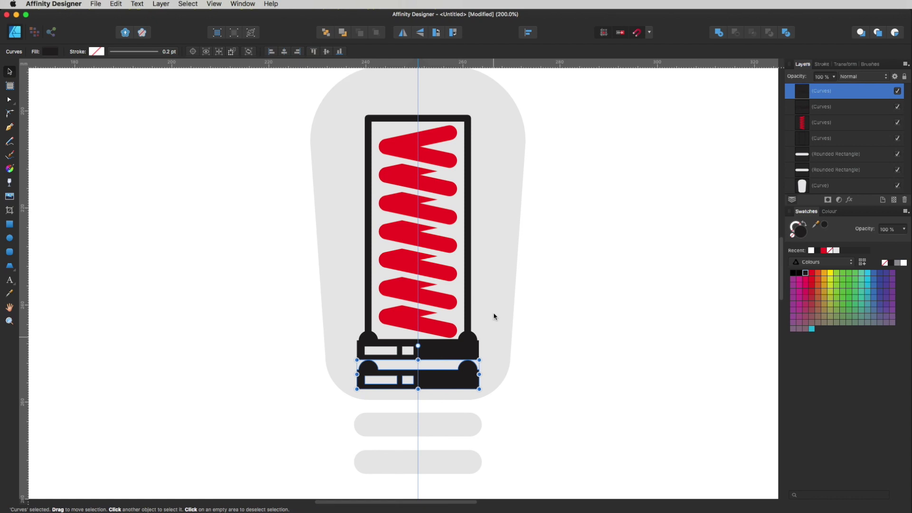
left_click(420, 34)
left_click(642, 342)
left_click_drag(454, 376, 523, 413)
left_click(619, 413)
Move the frame, filament and both base shapes up slightly inside the bulb and fill them all white.
left_click_drag(565, 442, 277, 109)
left_click_drag(399, 298, 398, 288)
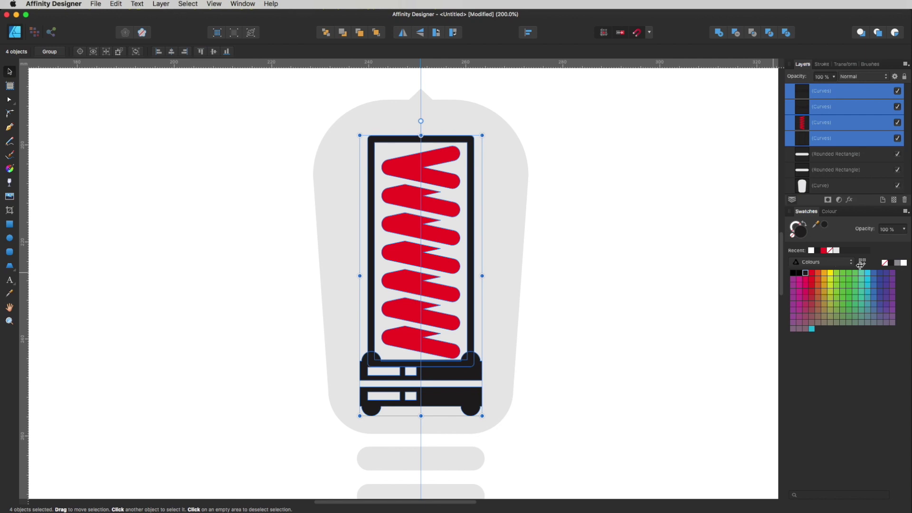
left_click(903, 263)
left_click(660, 318)
key("p")
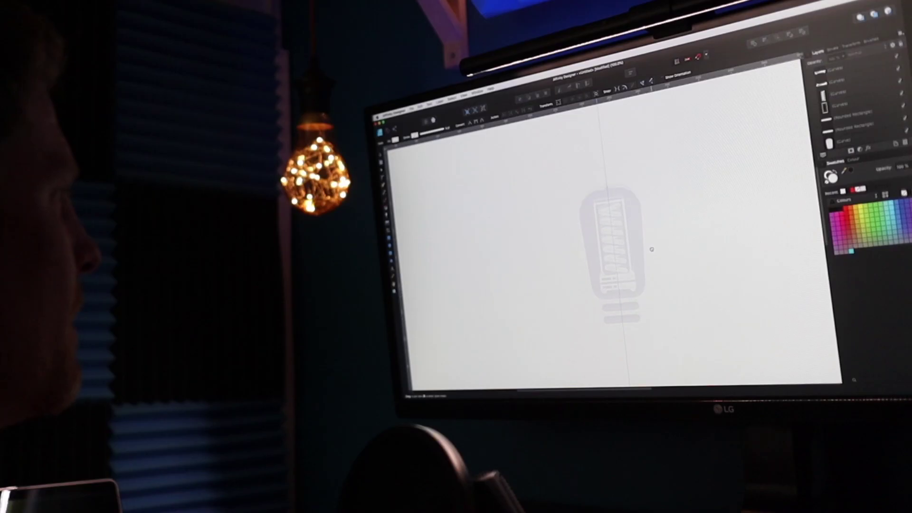
left_click_drag(652, 249, 650, 241)
key("v")
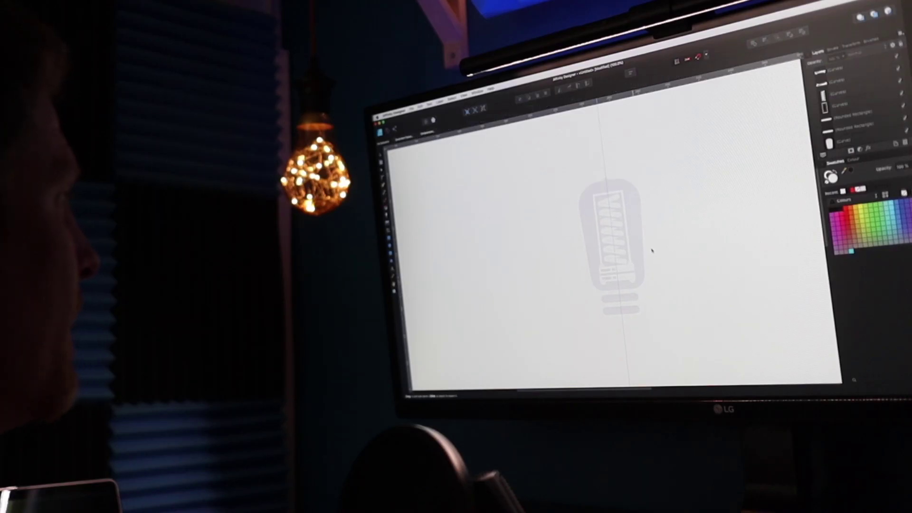
Rotate the upper grey rounded bar below the bulb slightly clockwise.
scroll(644, 295, "up", 3)
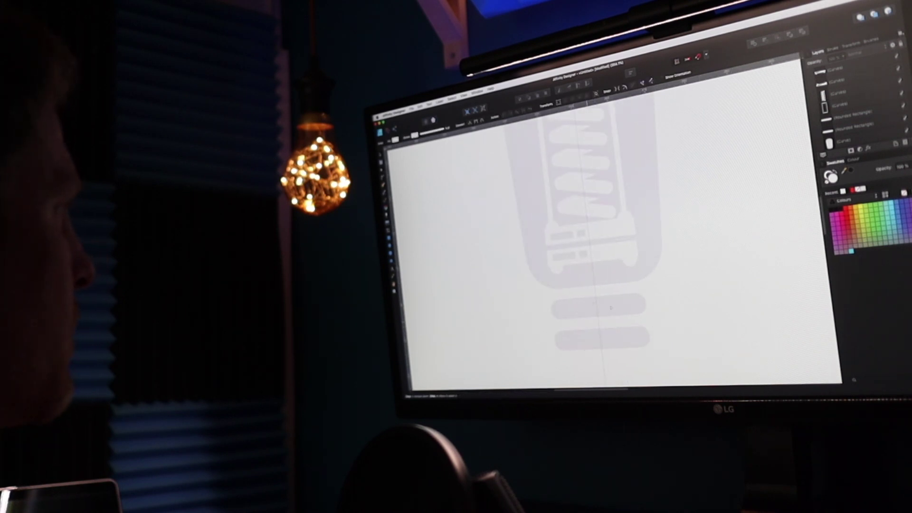
left_click(612, 309)
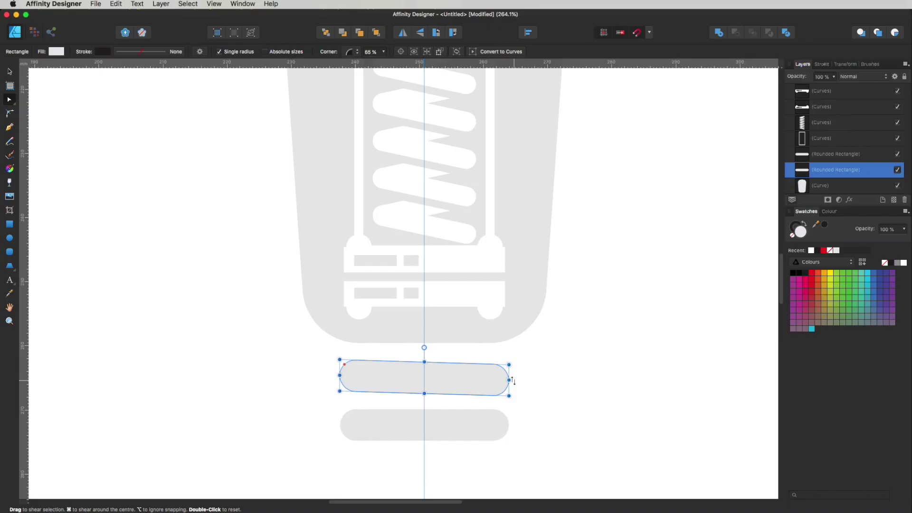
left_click_drag(446, 379, 460, 416)
Delete the straight lower grey bar and duplicate the tilted bar downwards to make three evenly spaced screw threads.
left_click(439, 421)
key("BackSpace")
key("super+j")
left_click(647, 396)
left_click_drag(521, 332, 495, 349)
key("v")
key("a")
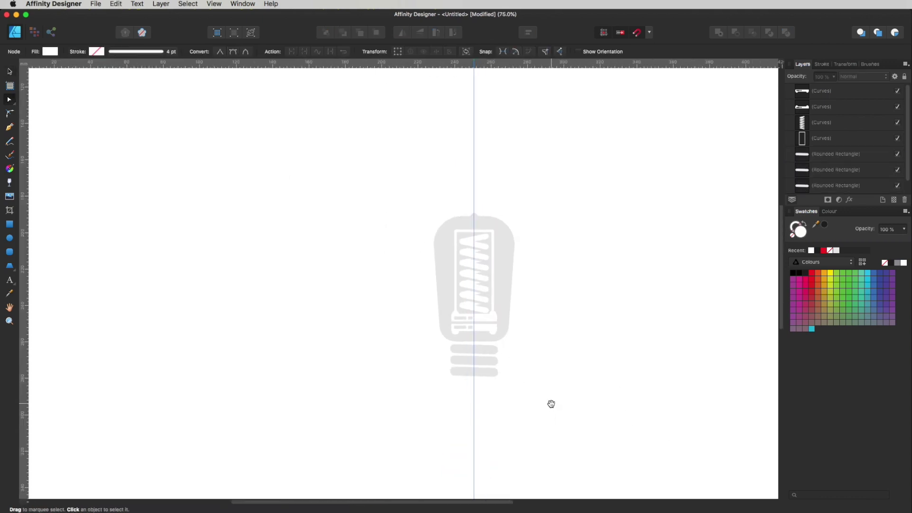
key("v")
left_click_drag(548, 402, 582, 484)
left_click(617, 390)
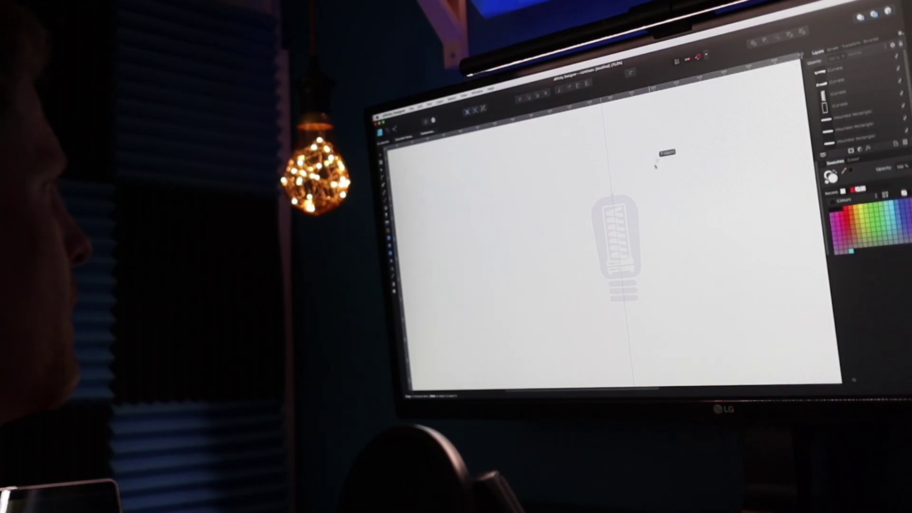
Draw a closed six-point lightning bolt outline with the Pen tool beside the bulb's upper-right shoulder.
left_click_drag(655, 166, 581, 358)
left_click(667, 273)
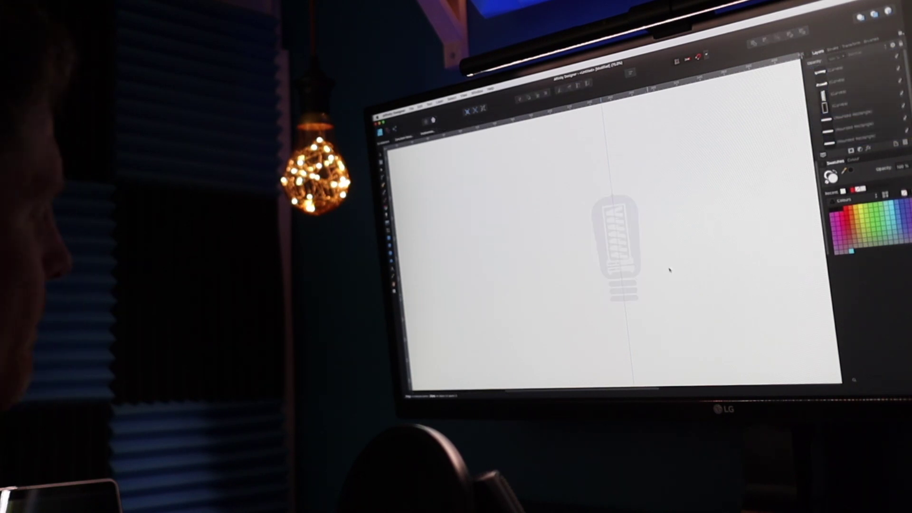
key("p")
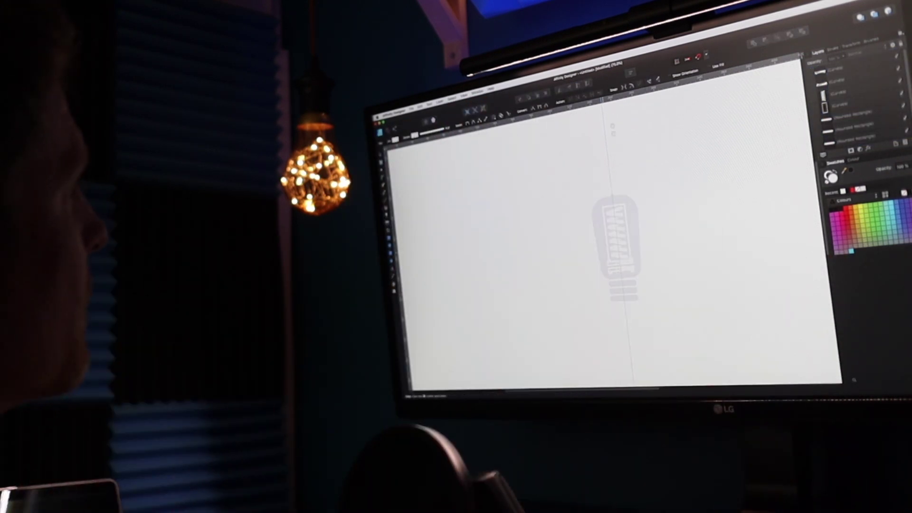
scroll(656, 236, "up", 3)
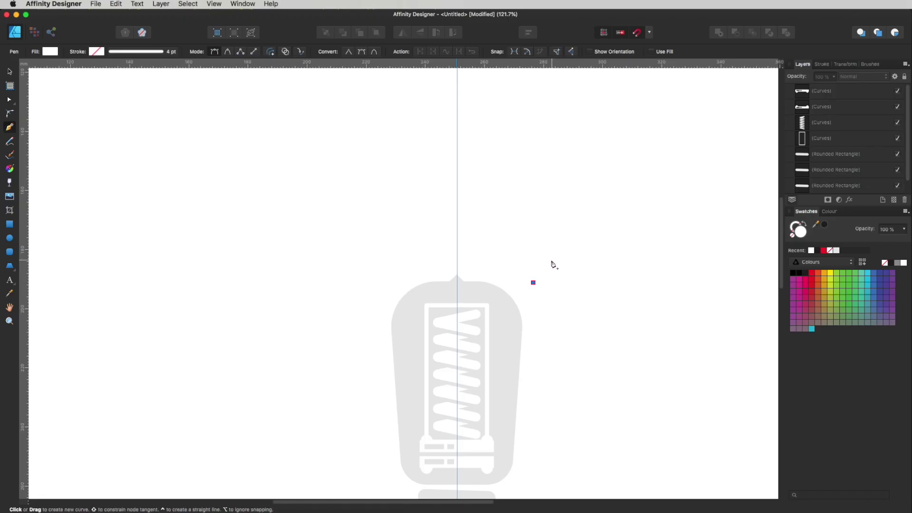
key("Escape")
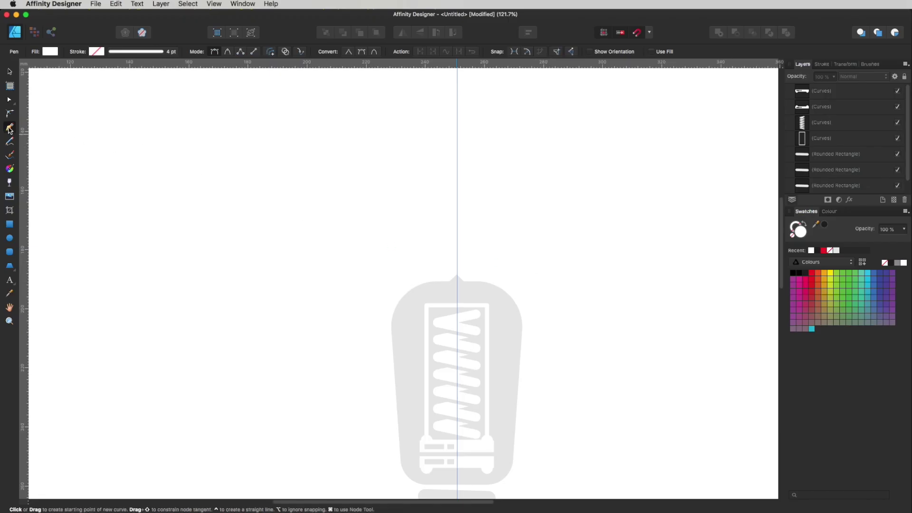
left_click(545, 294)
left_click(559, 261)
left_click(566, 274)
left_click(587, 240)
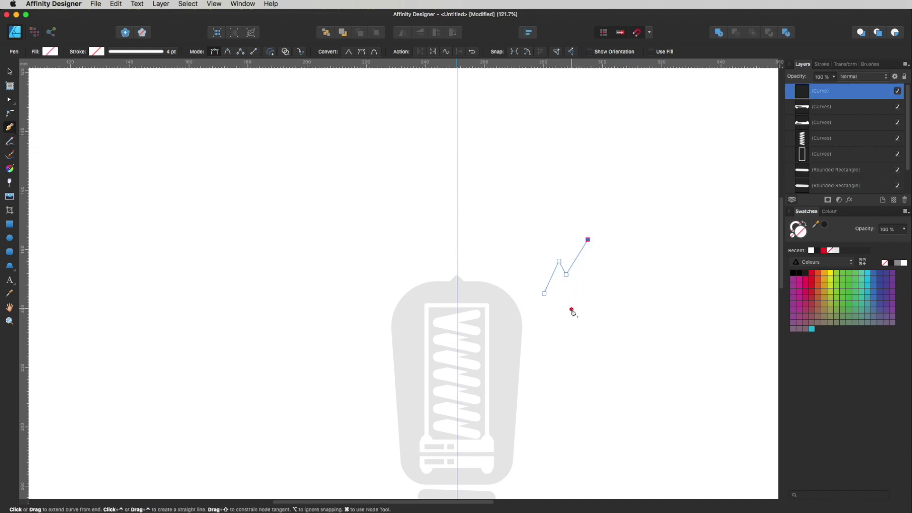
left_click(573, 298)
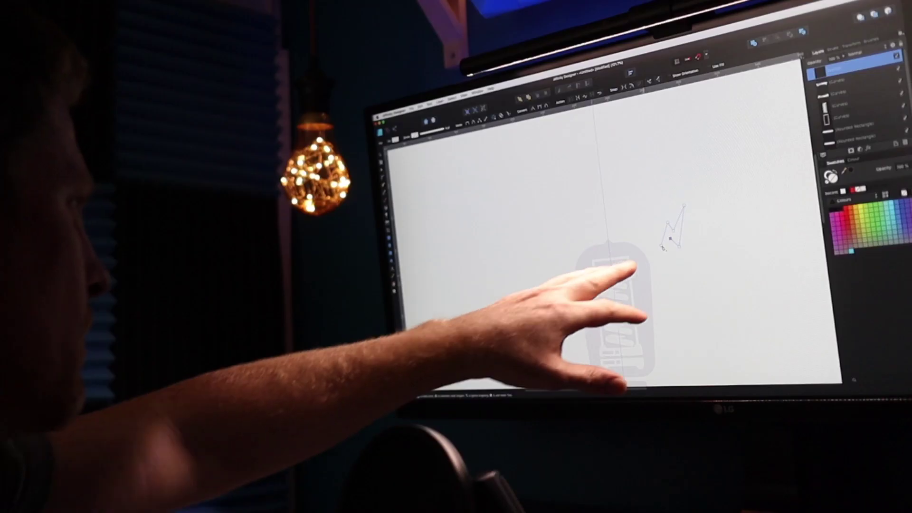
Stretch the bolt's two end points outwards into long tips and fine-tune its inner corner nodes.
key("a")
left_click_drag(661, 245, 658, 260)
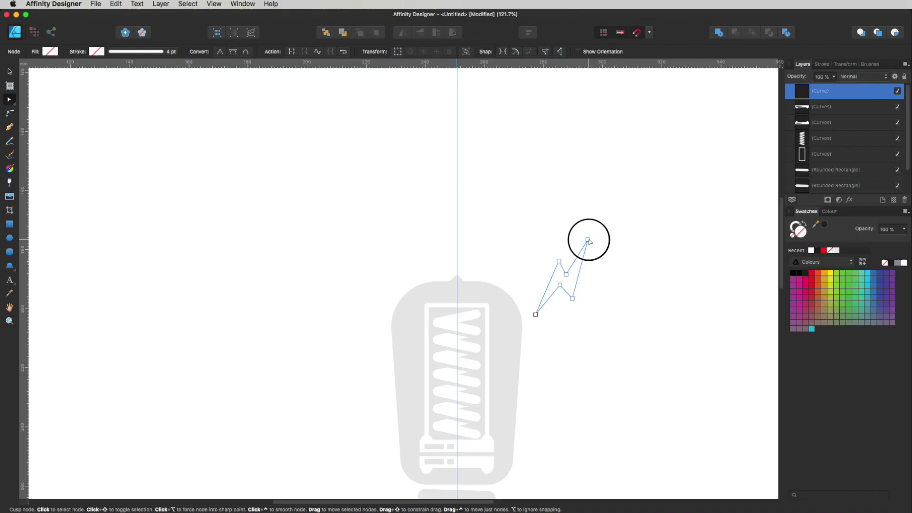
left_click_drag(584, 240, 593, 236)
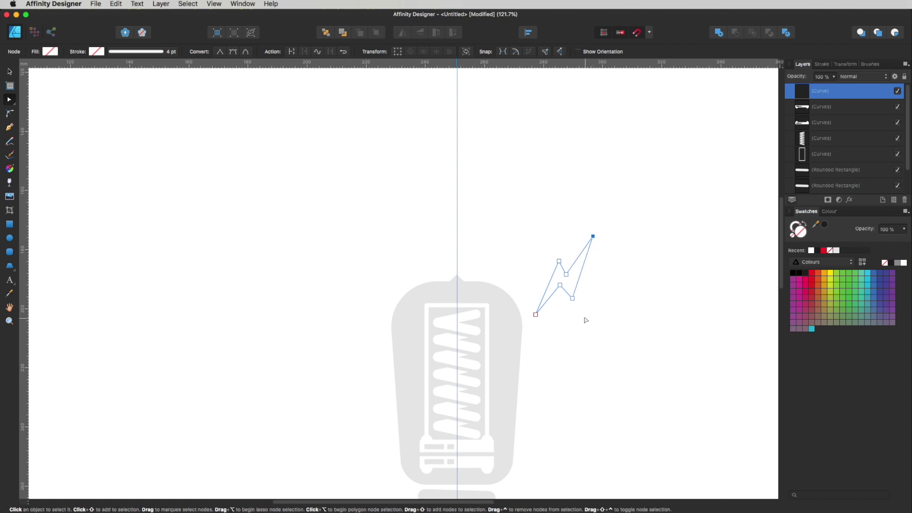
left_click_drag(572, 297, 569, 294)
left_click_drag(560, 263, 559, 265)
left_click(602, 311)
left_click(559, 265)
left_click(566, 285)
Fill the lightning bolt with mid grey and deselect it.
key("v")
left_click(572, 285)
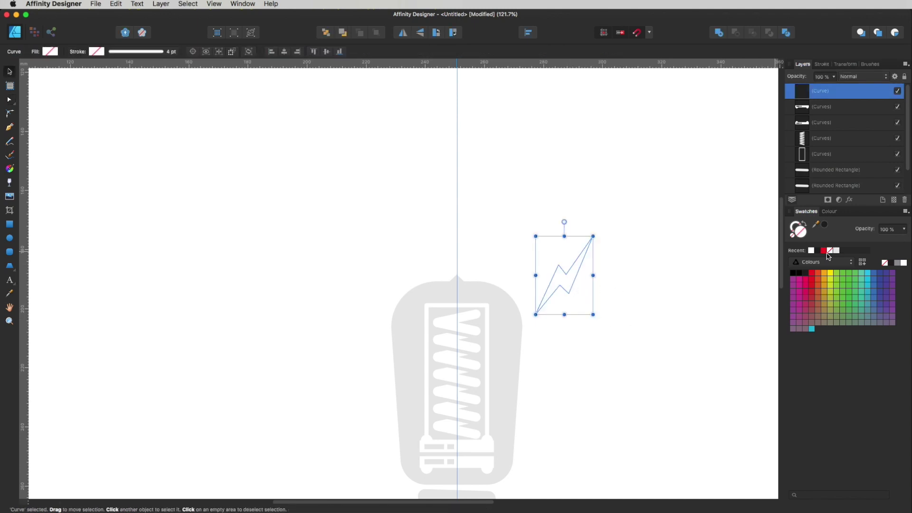
left_click(896, 264)
left_click(646, 297)
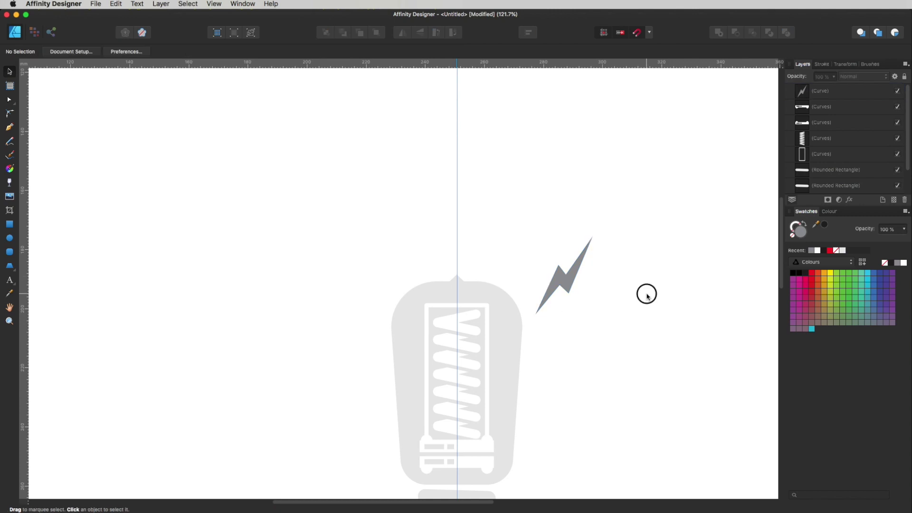
left_click(557, 284)
left_click(577, 344)
Place a horizontally flipped copy of the bolt at the bulb's upper-left shoulder and another copy beside its lower right.
scroll(580, 338, "down", 3)
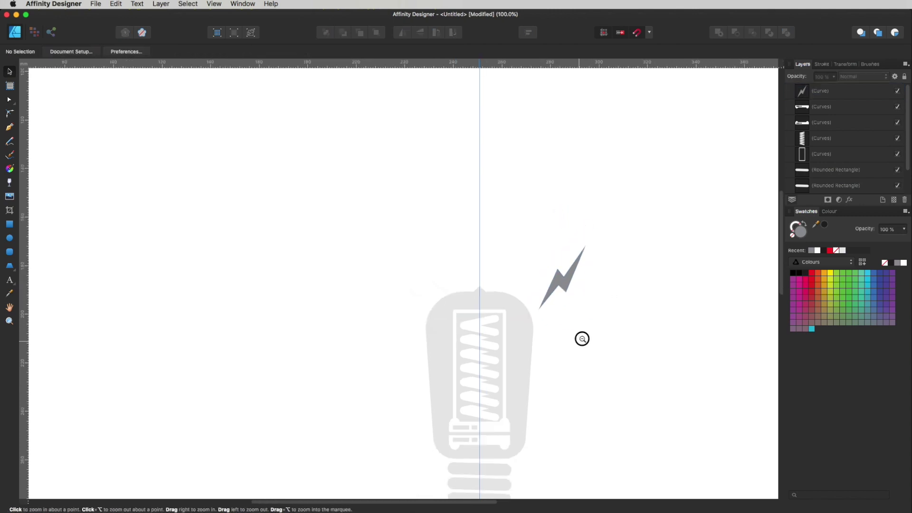
key("a")
key("v")
left_click(566, 247)
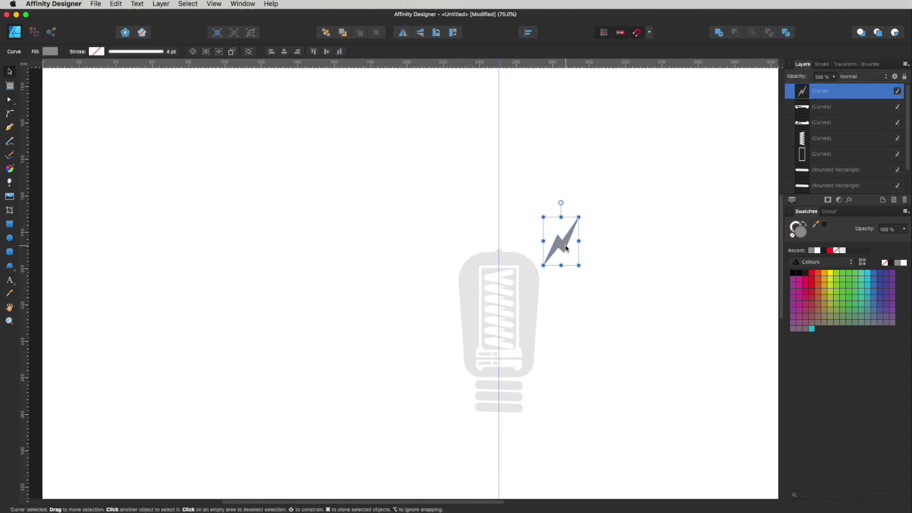
mouse_move(564, 248)
left_mouse_down()
mouse_move(432, 245)
mouse_move(580, 377)
mouse_move(564, 367)
left_mouse_up()
left_click(404, 35)
left_click(403, 35)
left_click(580, 306)
left_click(563, 371)
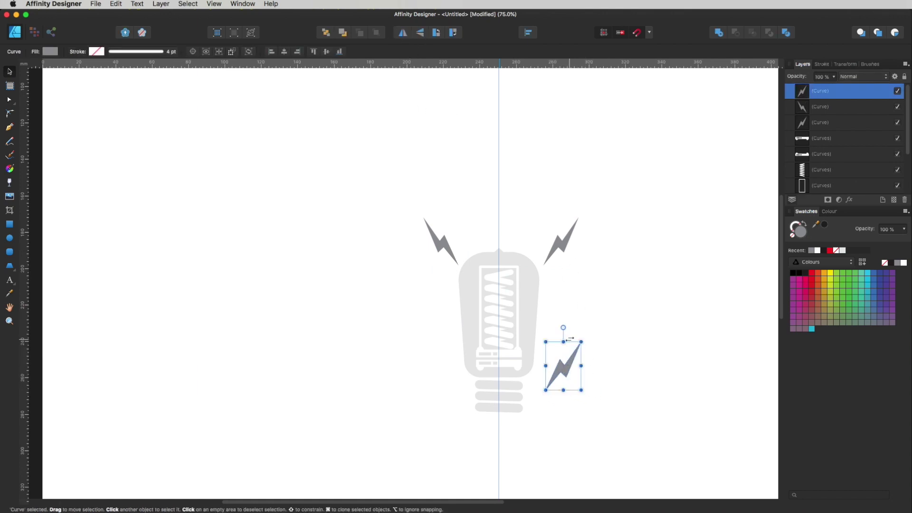
Rotate the lower-right bolt to point down and away from the bulb, and place a mirrored copy at the lower left.
mouse_move(563, 327)
left_mouse_down()
mouse_move(619, 383)
mouse_move(616, 371)
mouse_move(563, 388)
mouse_move(416, 370)
left_mouse_up()
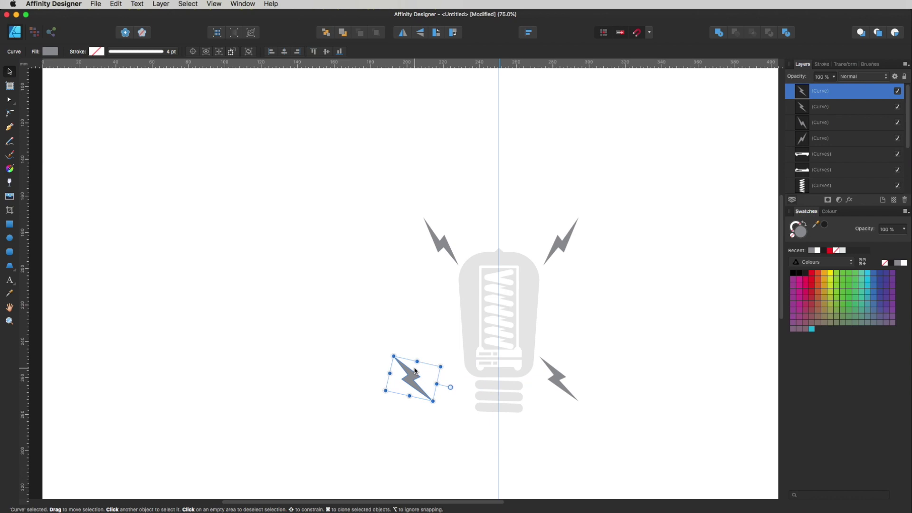
left_click(406, 34)
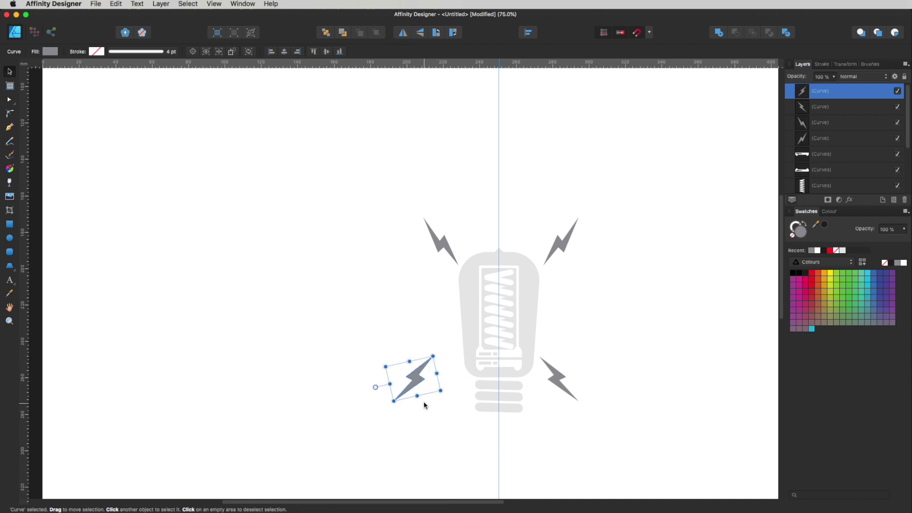
left_click_drag(417, 379, 444, 386)
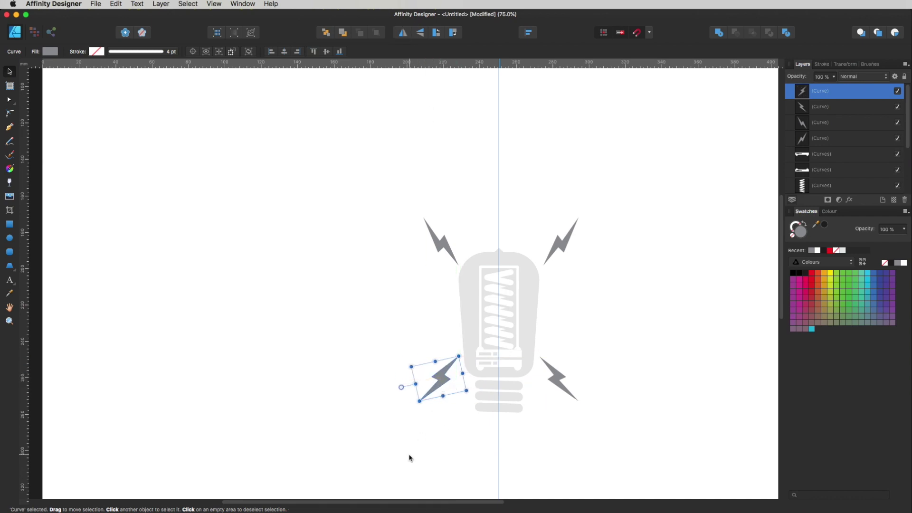
left_click(419, 437)
Move the bulb with its four bolts to the page's upper-left corner and duplicate the whole illustration beside it.
key("a")
left_click_drag(626, 142, 434, 417)
key("super+d")
key("super+space")
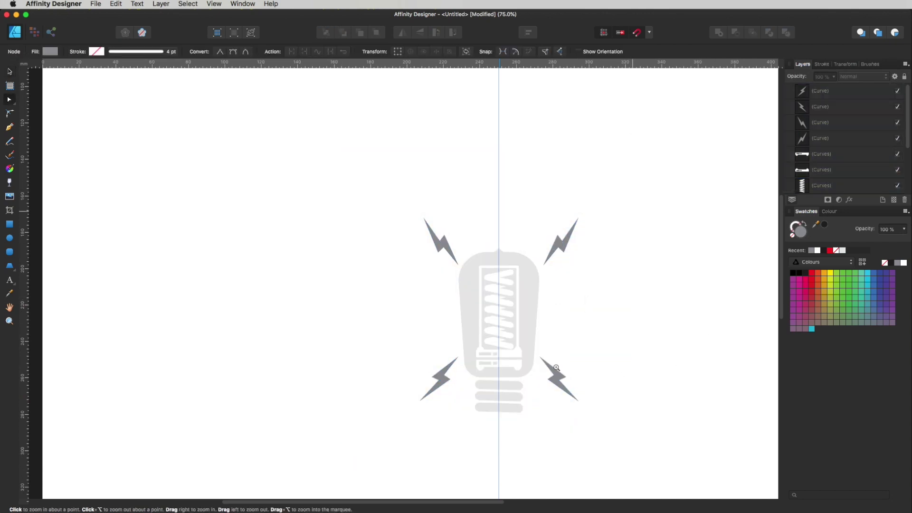
left_click(537, 397, "alt")
left_click(537, 397, "alt")
left_click(537, 397, "alt")
key("v")
left_click_drag(589, 317, 480, 433)
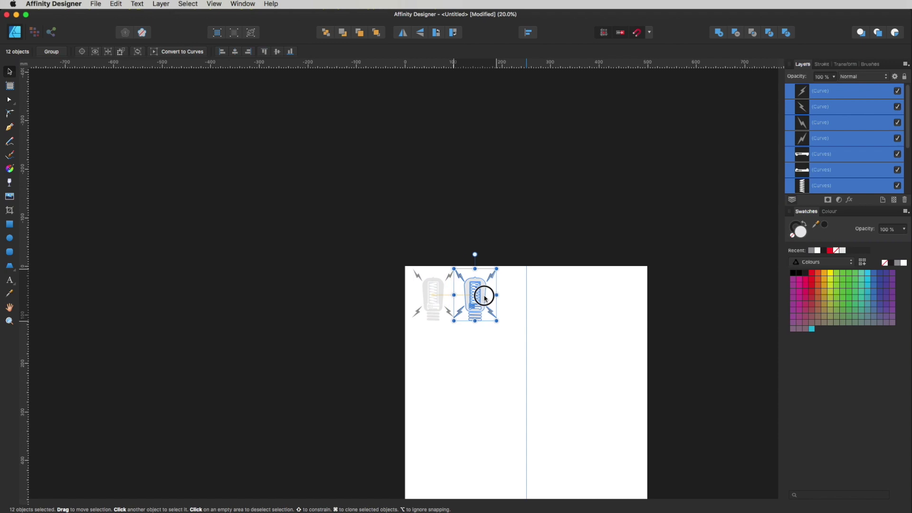
left_click_drag(483, 296, 495, 297)
left_click(487, 338)
left_click_drag(497, 267, 677, 449)
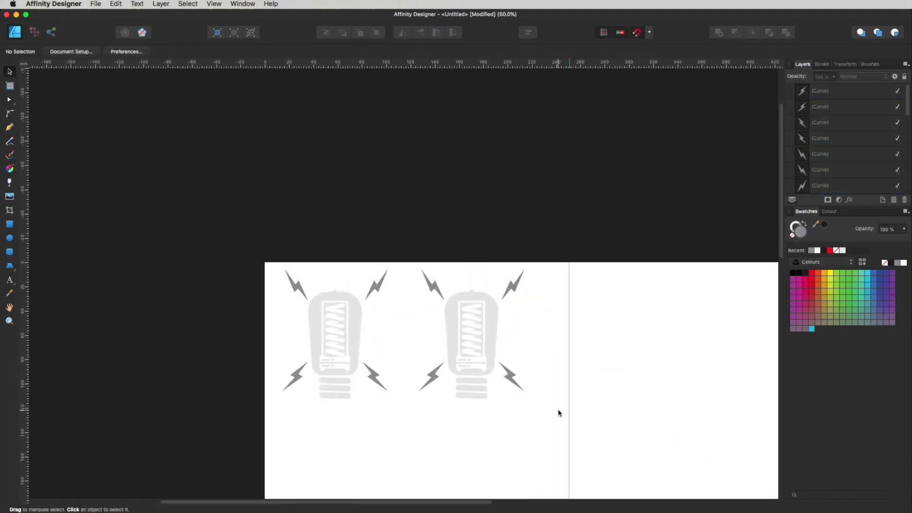
Merge the white frame, filament and base pieces of the right-hand bulb copy and subtract the merged shape from its grey body.
key("a")
scroll(536, 391, "up", 2)
left_click(508, 375)
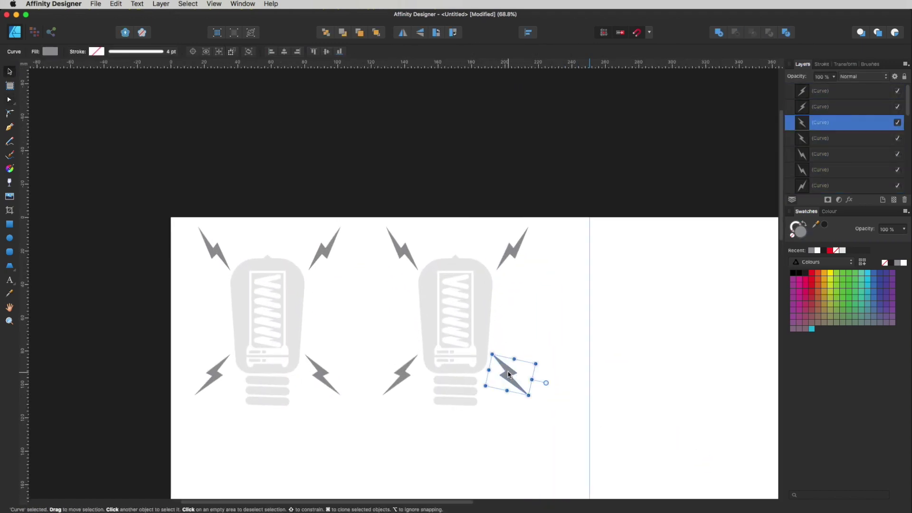
key("v")
left_click(511, 252)
key("super+space")
left_click_drag(433, 283, 505, 238)
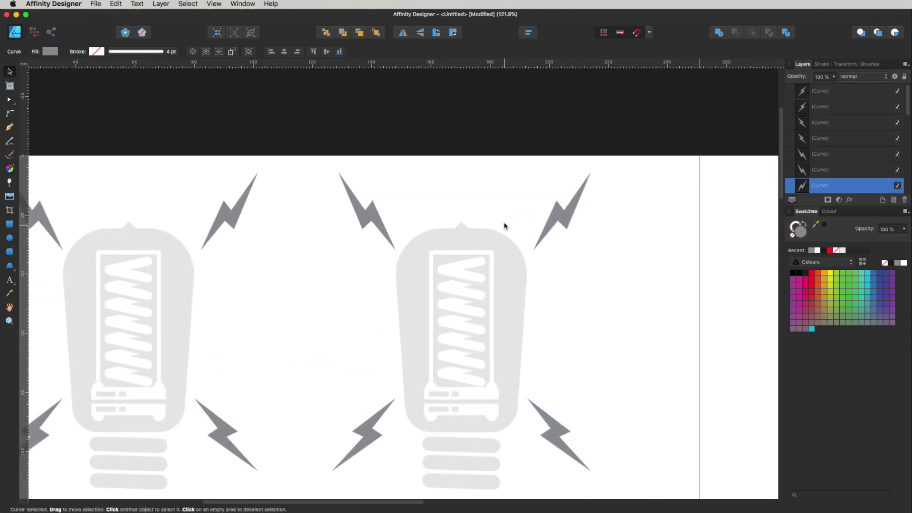
left_click(504, 190)
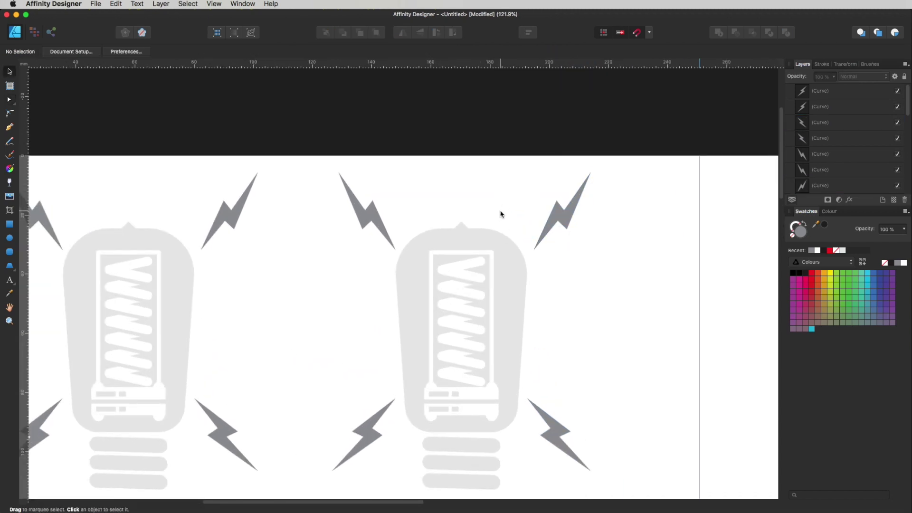
key("a")
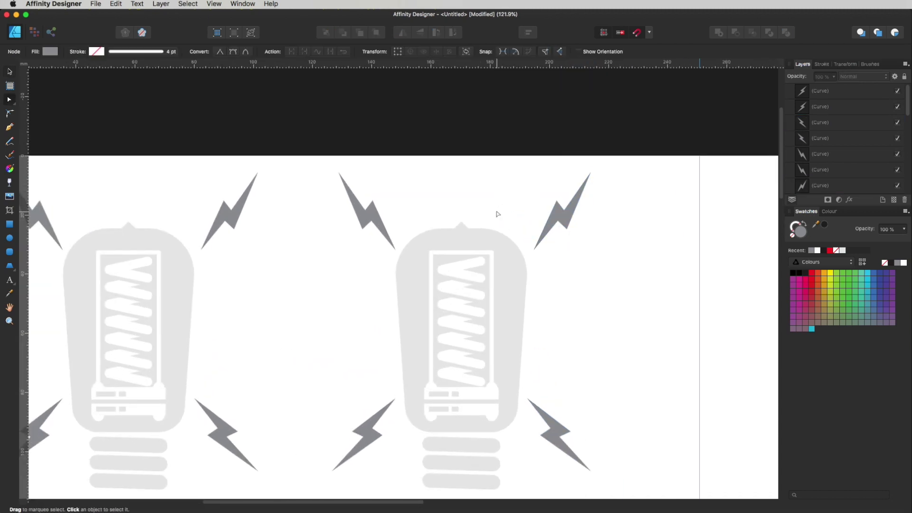
left_click(10, 72)
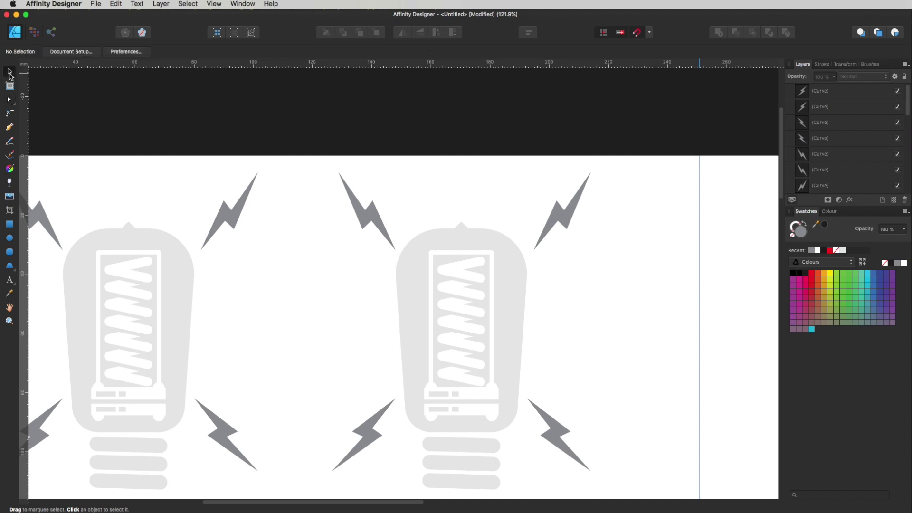
left_click_drag(531, 205, 402, 438)
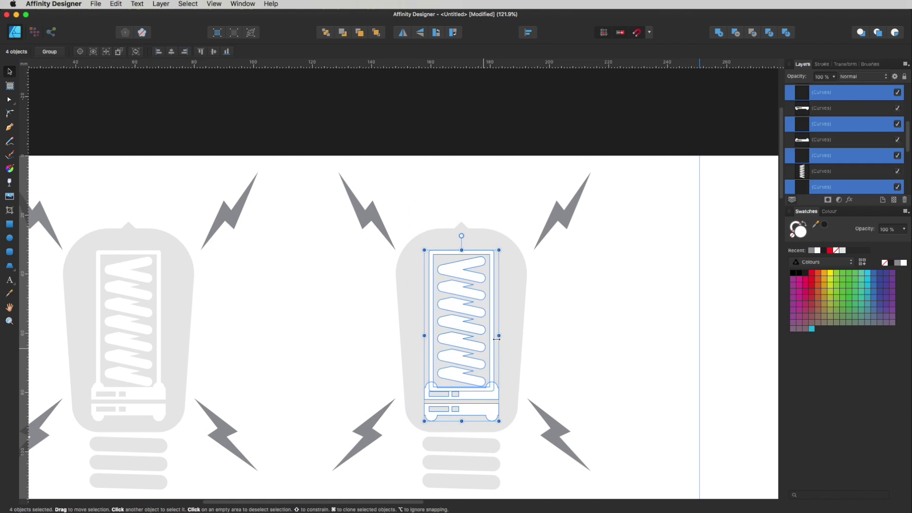
left_click(719, 33)
left_click(516, 281, "shift")
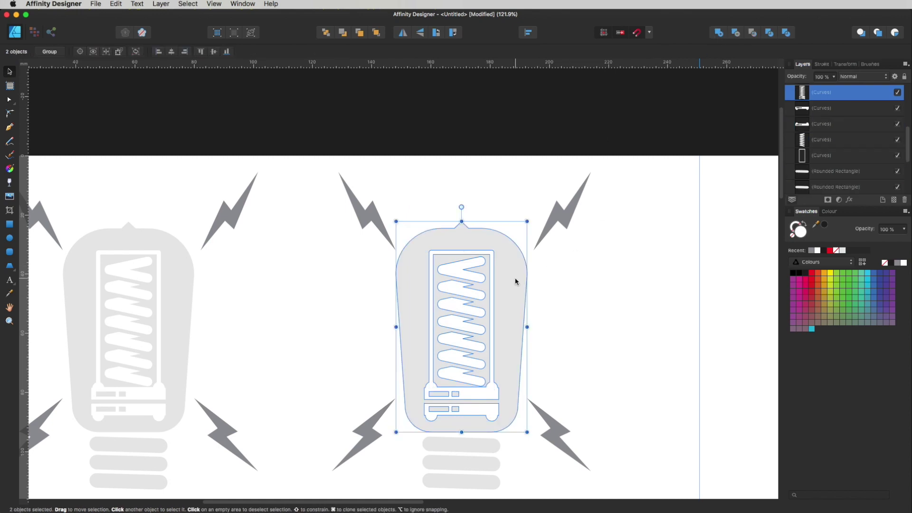
left_click(737, 34)
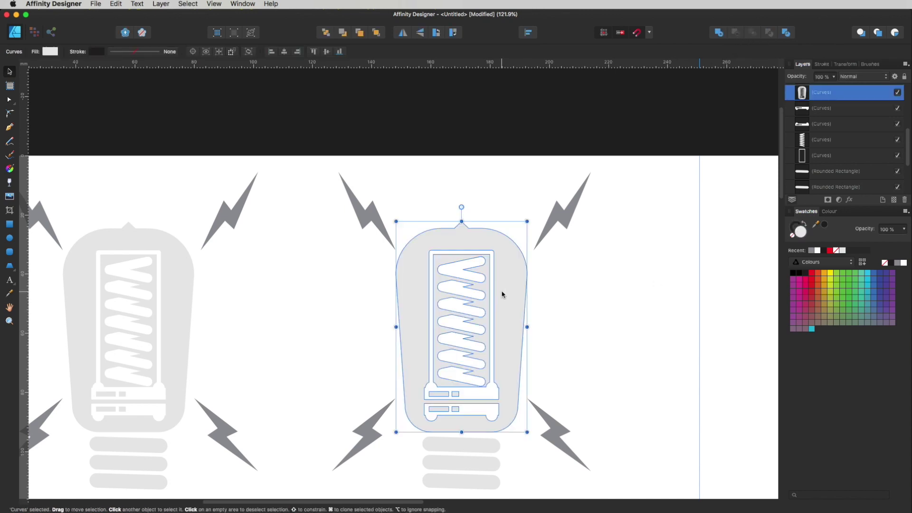
Add the three screw-thread bars of the right-hand copy to its bulb body to form a single shape.
left_click(460, 445)
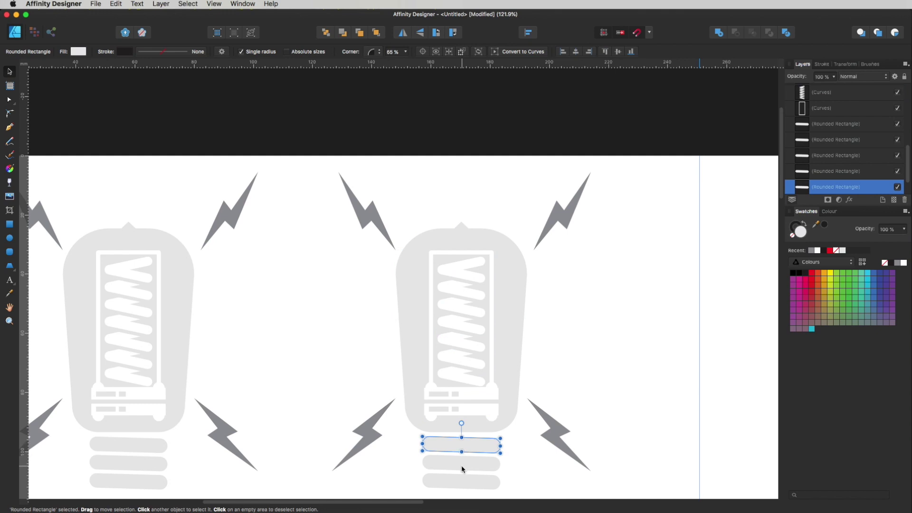
left_click(463, 464, "shift")
left_click(463, 483, "shift")
left_click(498, 398, "shift")
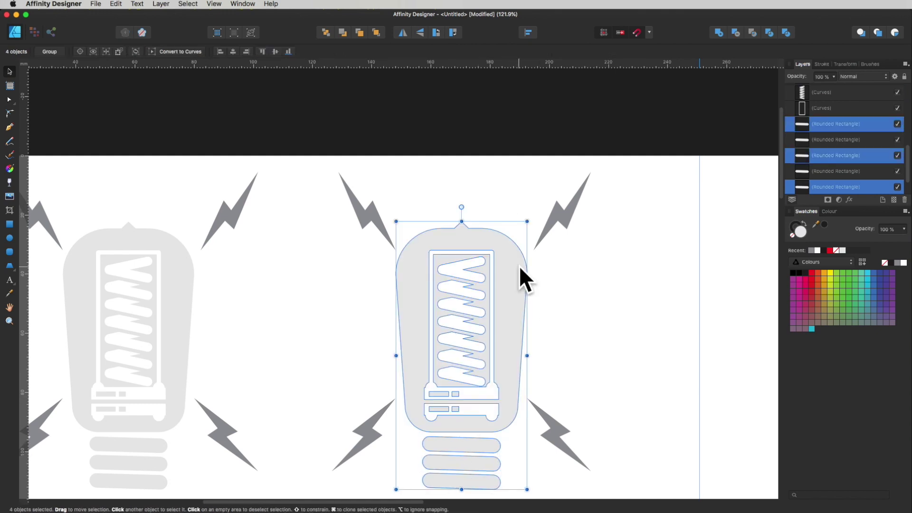
left_click(719, 33)
left_click(658, 247)
Test-move the merged bulb, undo the move, and check each of the surrounding bolts as a separate object.
left_click_drag(507, 309, 590, 223)
key("super+z")
left_click(551, 217)
left_click(357, 211)
left_click(562, 219)
left_click(378, 416)
left_click(569, 213)
left_click(553, 435)
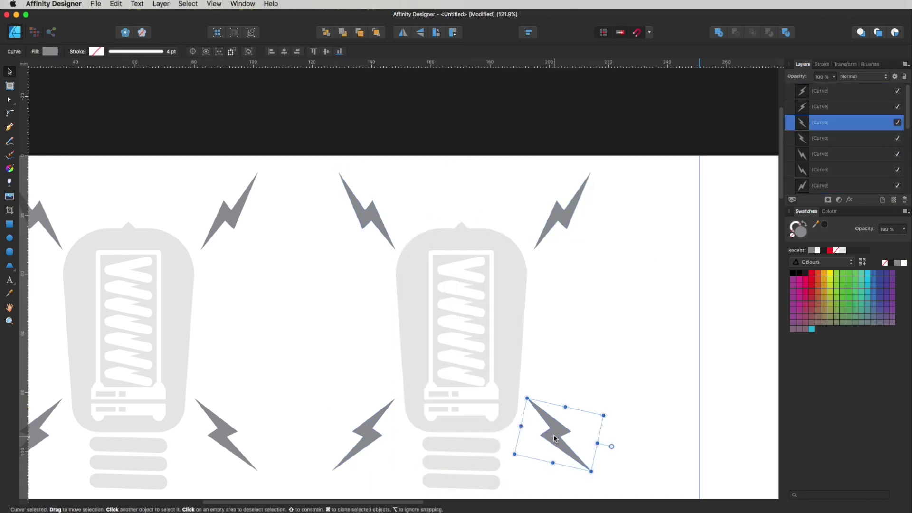
left_click(535, 401)
left_click(487, 390, "alt+super")
left_click(486, 391, "alt+super")
left_click(487, 390, "alt+super")
scroll(494, 361, "down", 3)
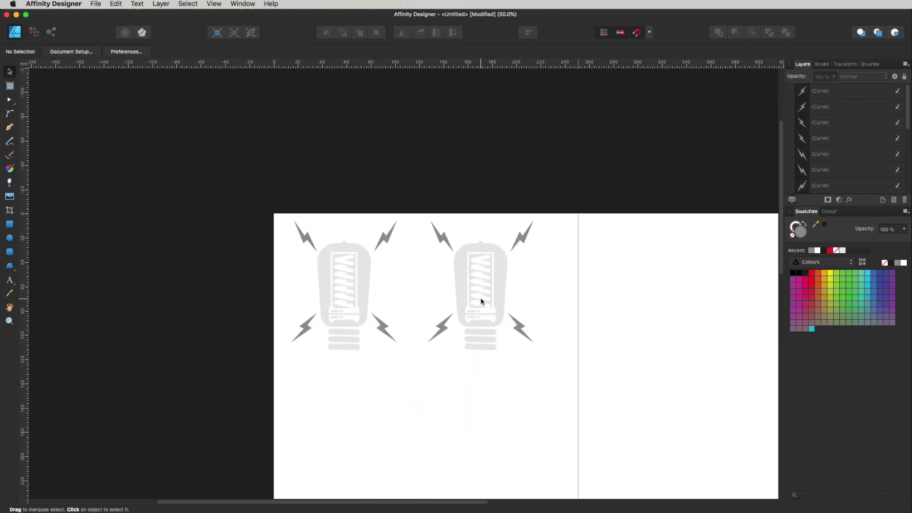
Compare the left bulb's separate parts with the right copy, test-moving the merged bulb and a bolt and undoing each move.
left_click(340, 308)
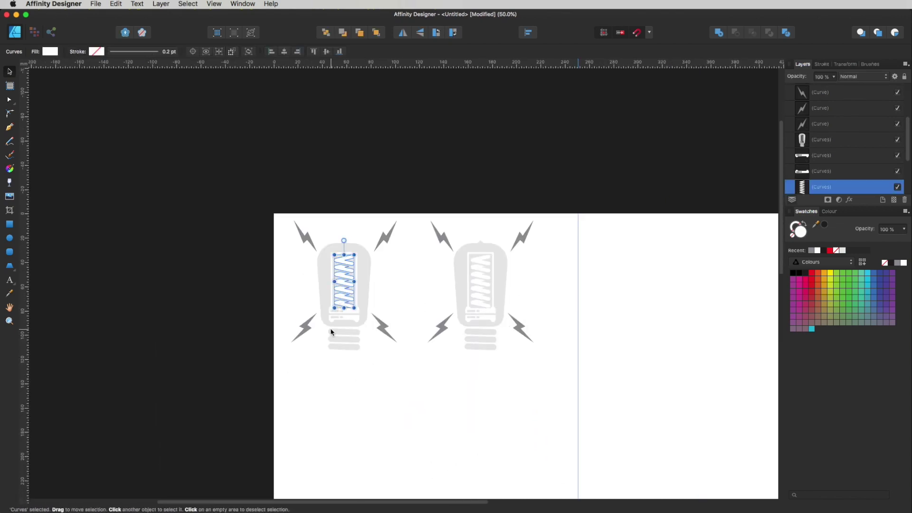
left_click(334, 375)
mouse_move(503, 302)
left_mouse_down()
mouse_move(517, 278)
mouse_move(496, 288)
left_mouse_up()
key("super+z")
left_click_drag(523, 333, 543, 311)
key("super+z")
left_click(554, 254)
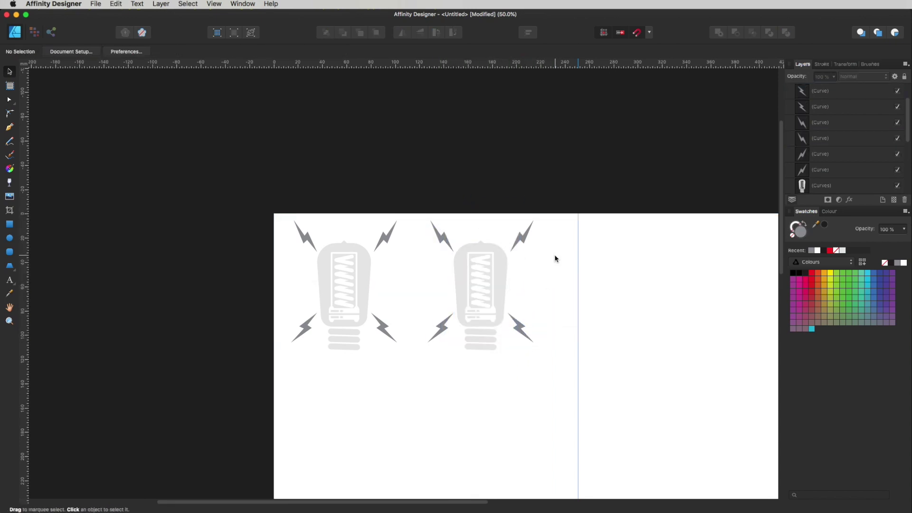
Add the art text "CREATING" in 12 pt Arial on an empty area of the page, left of the vertical guide.
left_click_drag(601, 313, 439, 222)
left_click_drag(495, 324, 409, 333)
left_click_drag(460, 348, 548, 330)
left_click_drag(430, 329, 497, 321)
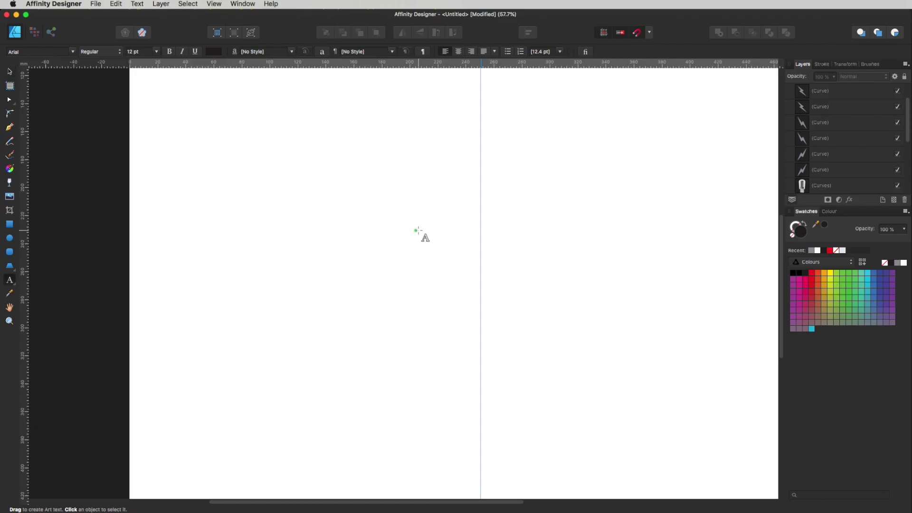
left_click(405, 245)
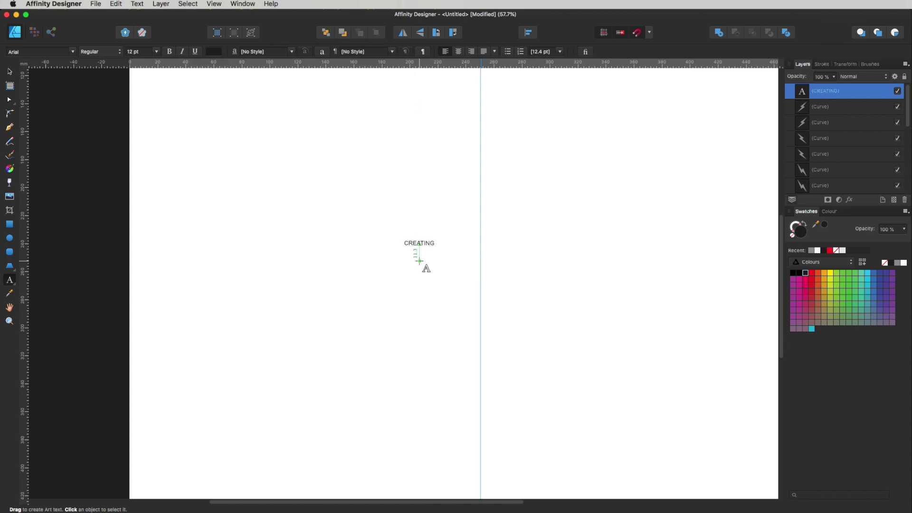
Enlarge the "CREATING" text to about 128 pt and place it across the vertical guide.
left_click_drag(434, 244, 696, 427)
type("v")
key("BackSpace")
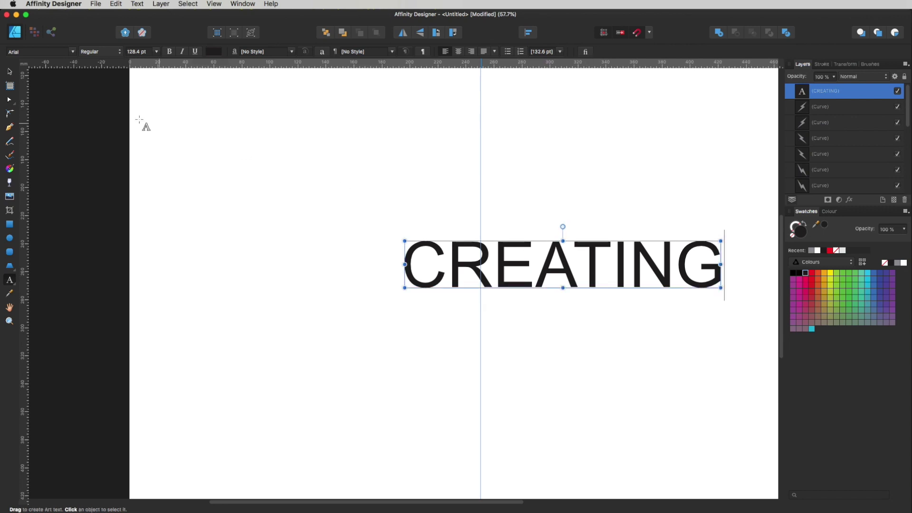
left_click(10, 74)
left_click(549, 228)
left_click(572, 290)
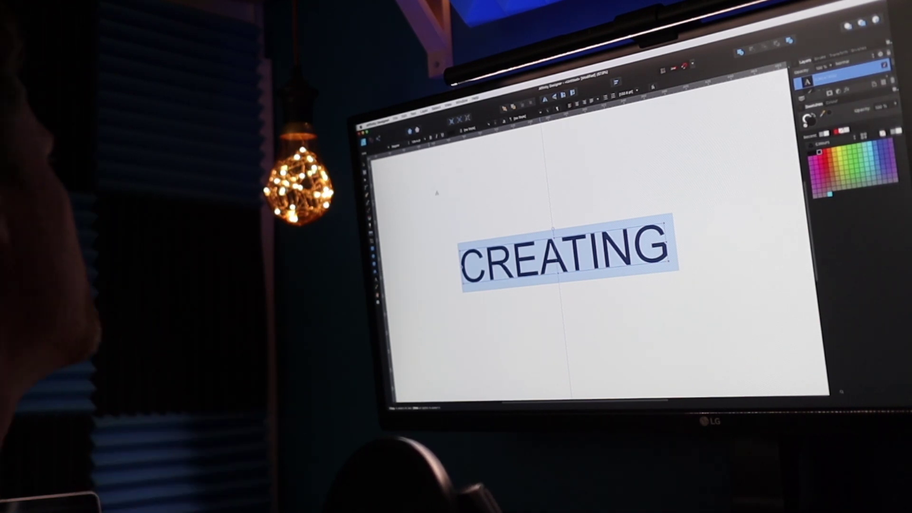
Set the "CREATING" text in the Hoverage Vintage font and centre it on the vertical guide.
left_click(372, 152)
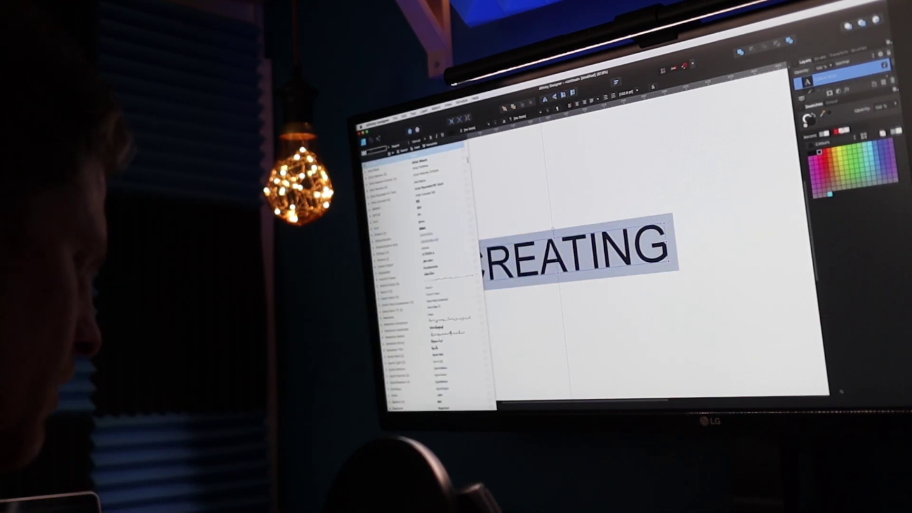
type("vintage")
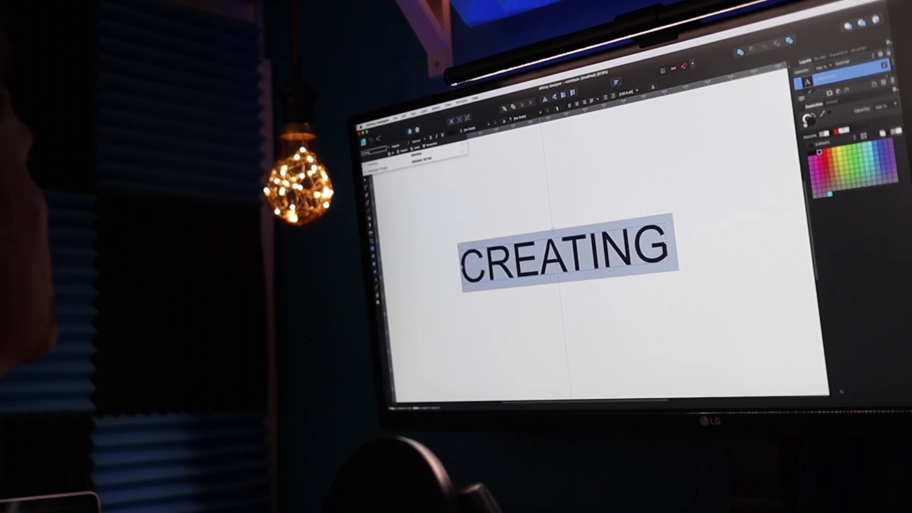
left_click(417, 161)
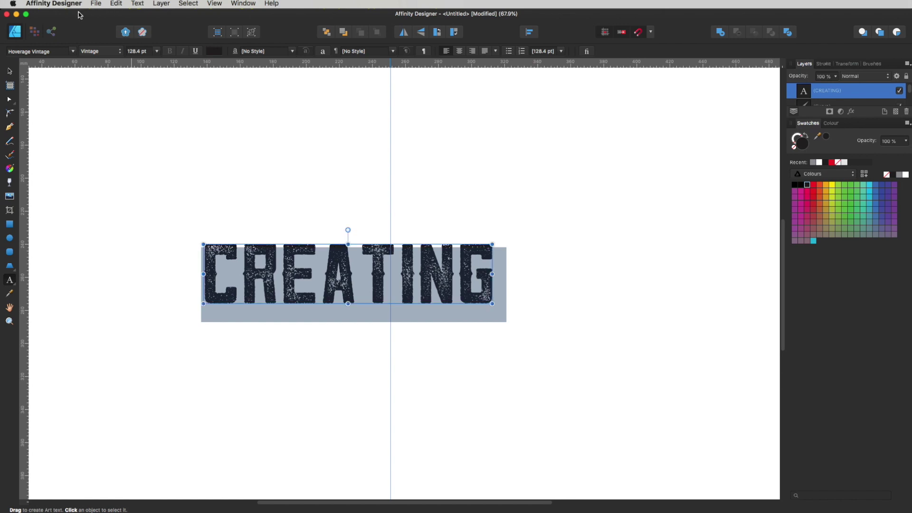
left_click(10, 72)
left_click_drag(317, 288, 358, 283)
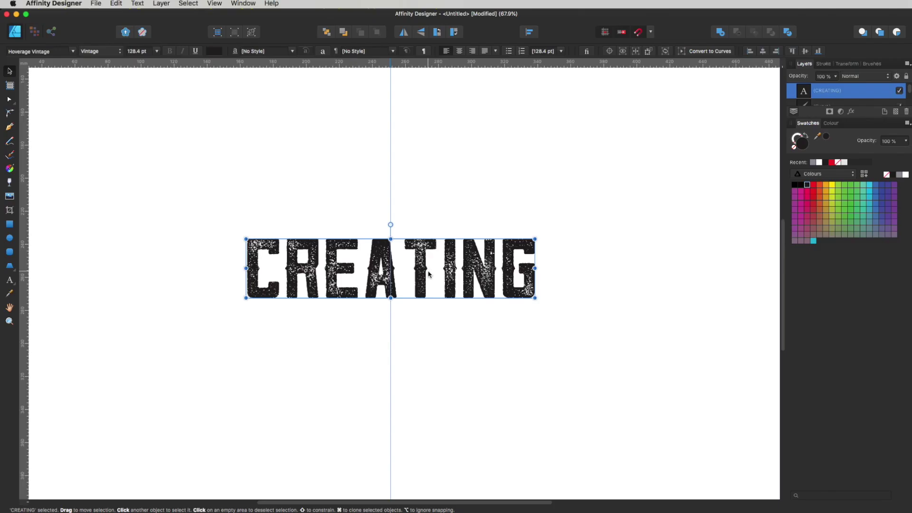
Break "CREATING" into two lines, "CREA" and "TING", and move the text block across the vertical guide.
double_click(402, 248)
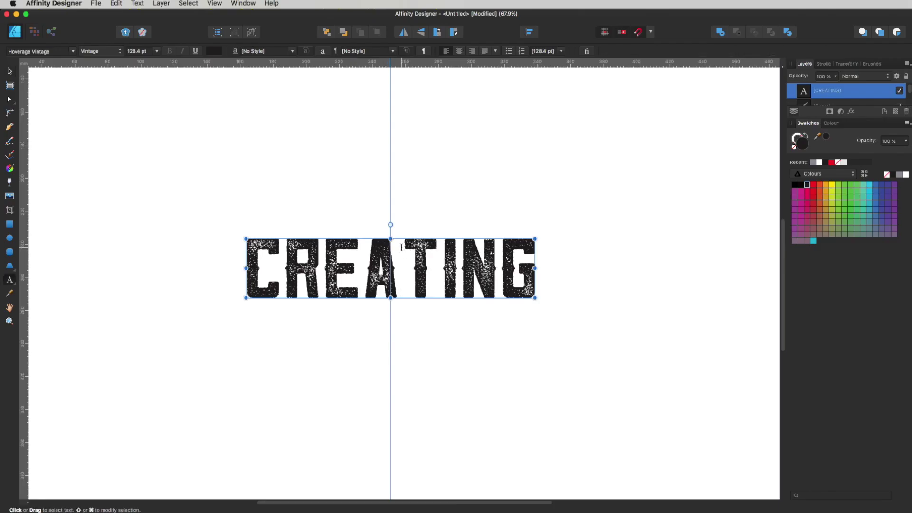
key("Return")
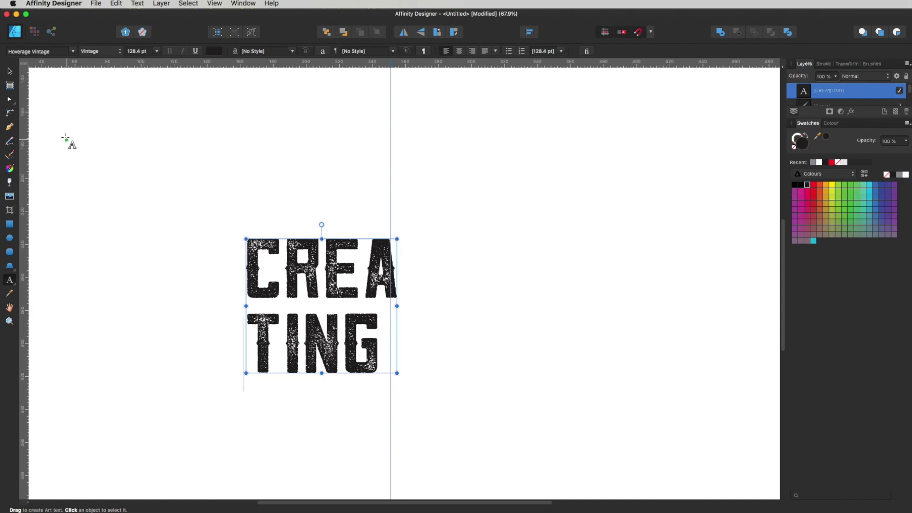
left_click(10, 71)
left_click_drag(374, 275, 432, 257)
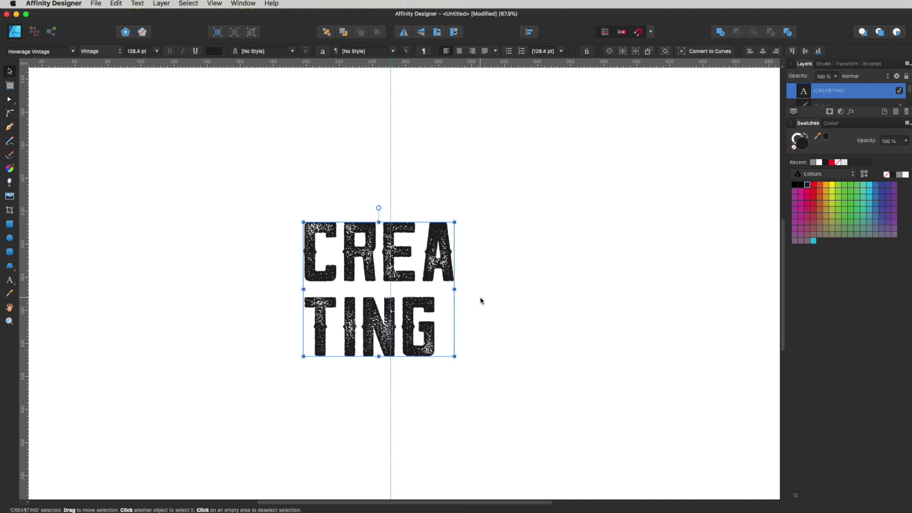
Convert the two-line text to curves and ungroup it into separate letters.
left_click(722, 52)
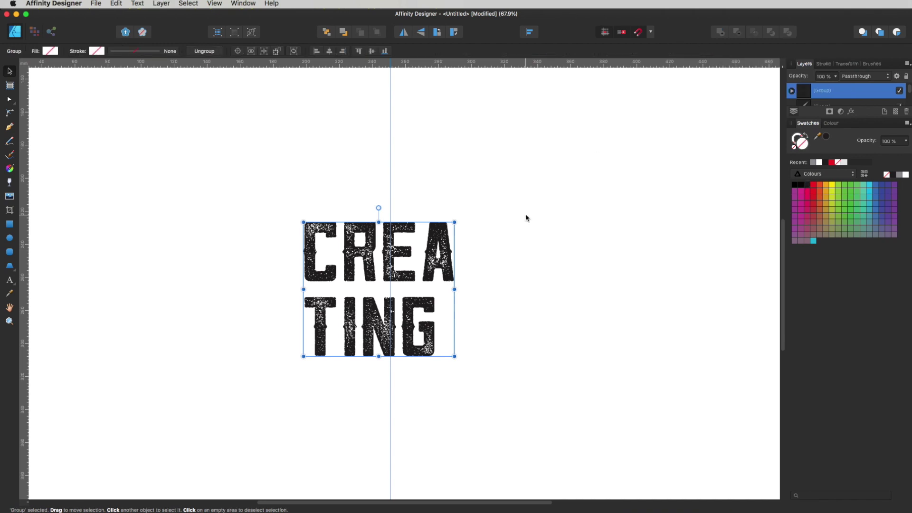
left_click(482, 298)
left_click(405, 333)
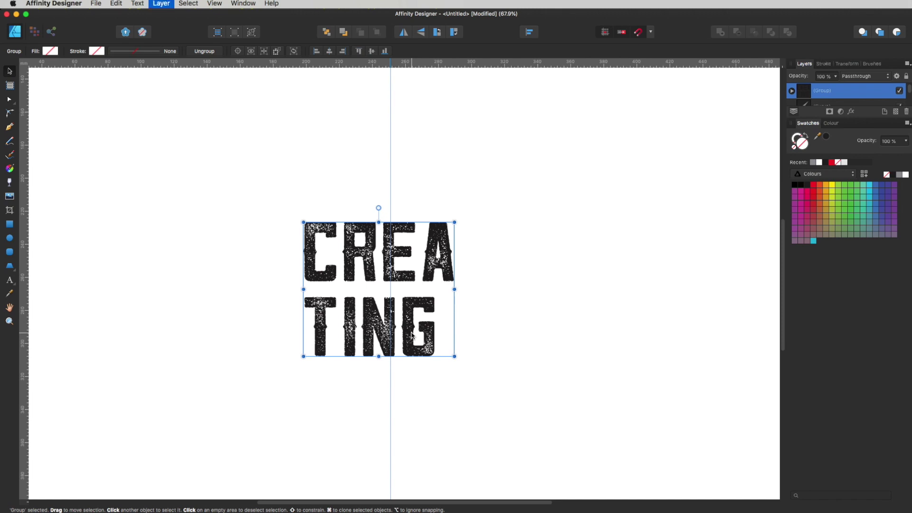
left_click(504, 311)
Move the TING row up closer to CREA and tighten the spacing between the letters of CREA.
left_click_drag(466, 291, 249, 397)
left_click_drag(348, 318, 349, 308)
left_click_drag(418, 255, 470, 255)
left_click_drag(530, 171, 287, 311)
left_click_drag(385, 276, 354, 276)
left_click_drag(522, 155, 358, 291)
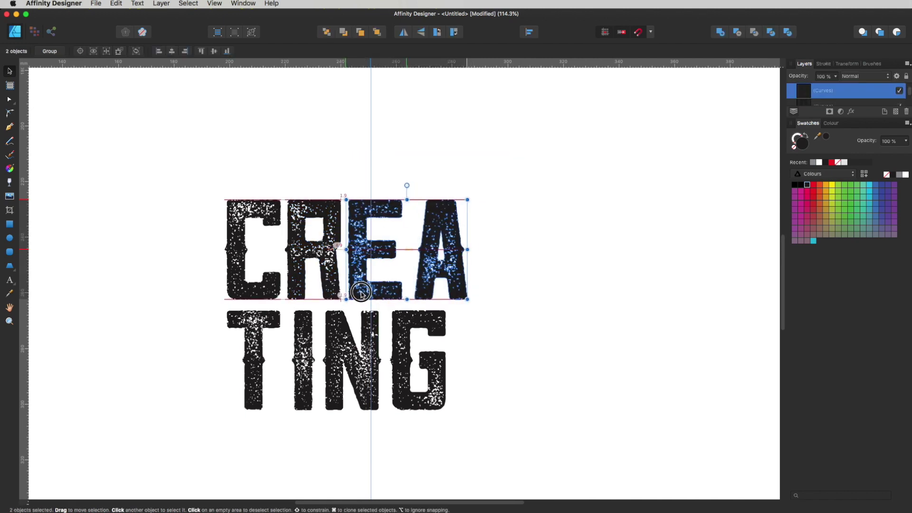
Move the A closer to the E and enlarge the TING row to match the width of CREA.
left_click(564, 276)
left_click(463, 293)
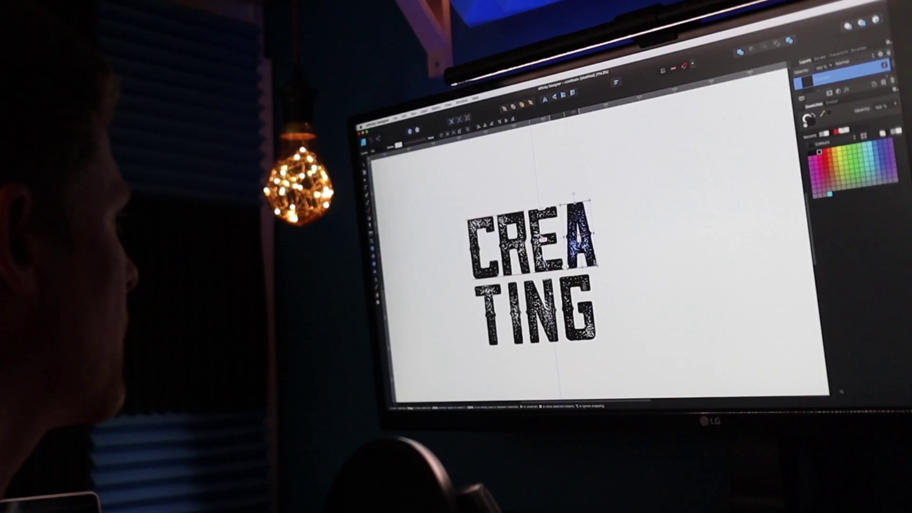
left_click_drag(635, 367, 473, 284)
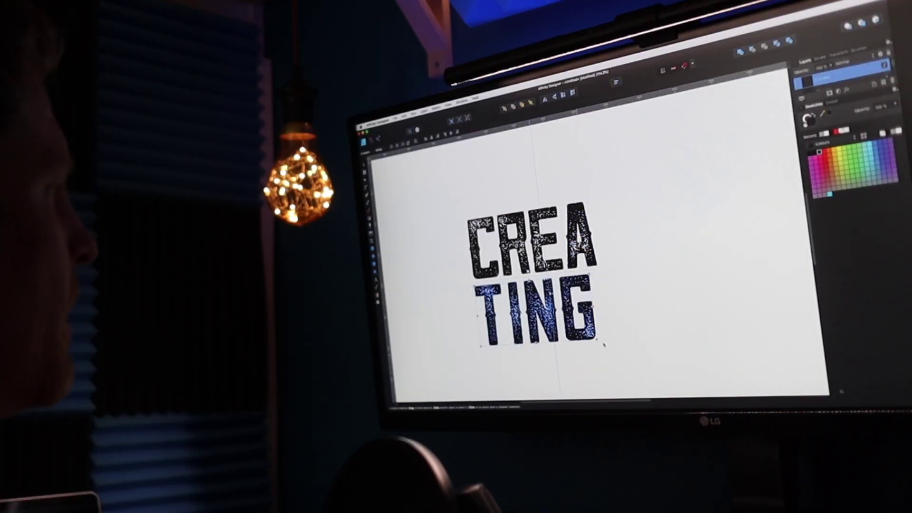
left_click_drag(596, 340, 607, 345)
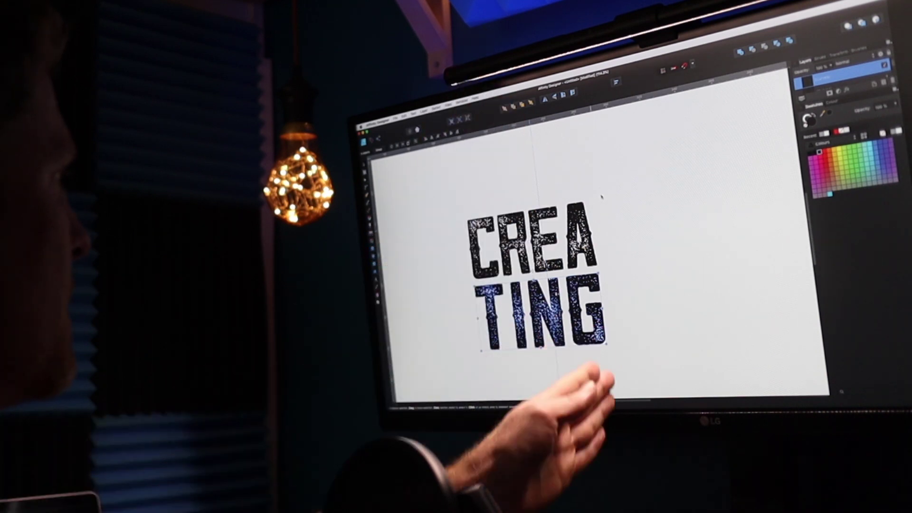
Group all eight letters of CREA and TING and centre the group on the vertical guide.
left_click_drag(513, 157, 224, 461)
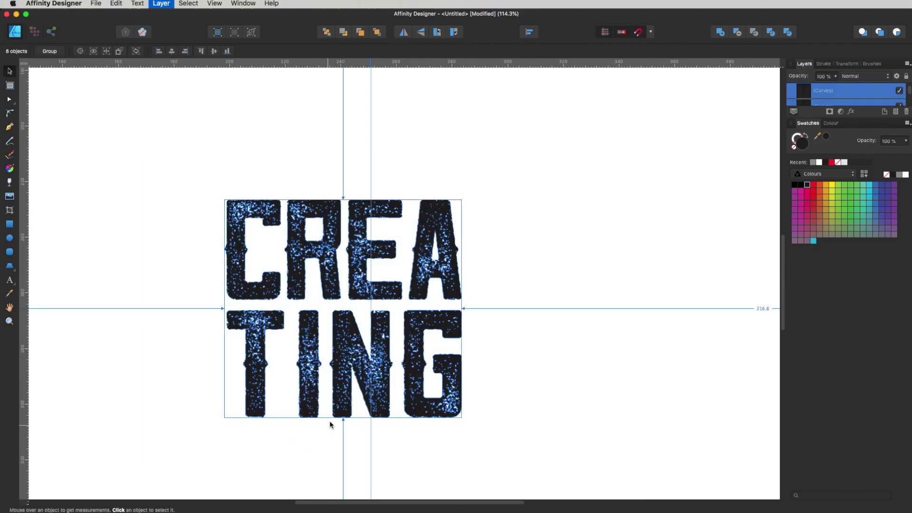
key("super+g")
left_click_drag(361, 269, 391, 262)
left_click(590, 273)
Add the art text "KEEP ON" above CREA and set its font to Hoverage.
scroll(448, 285, "up", 3)
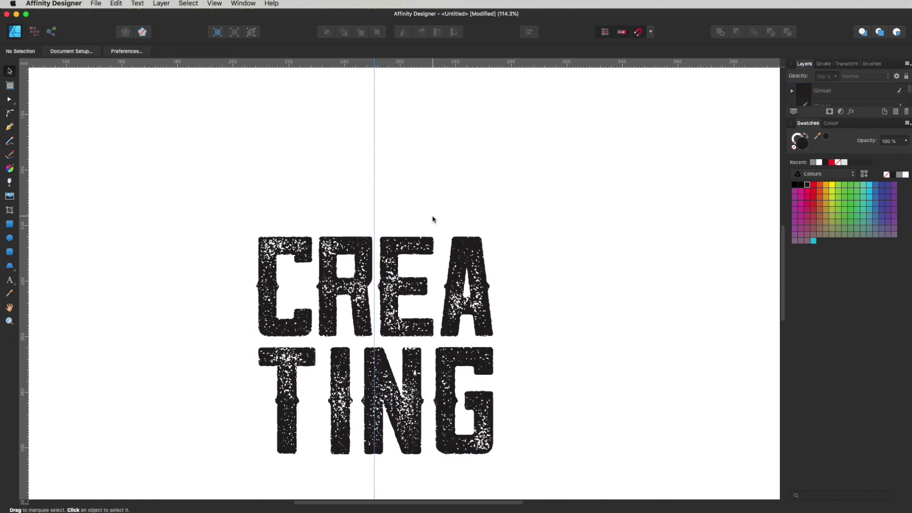
key("t")
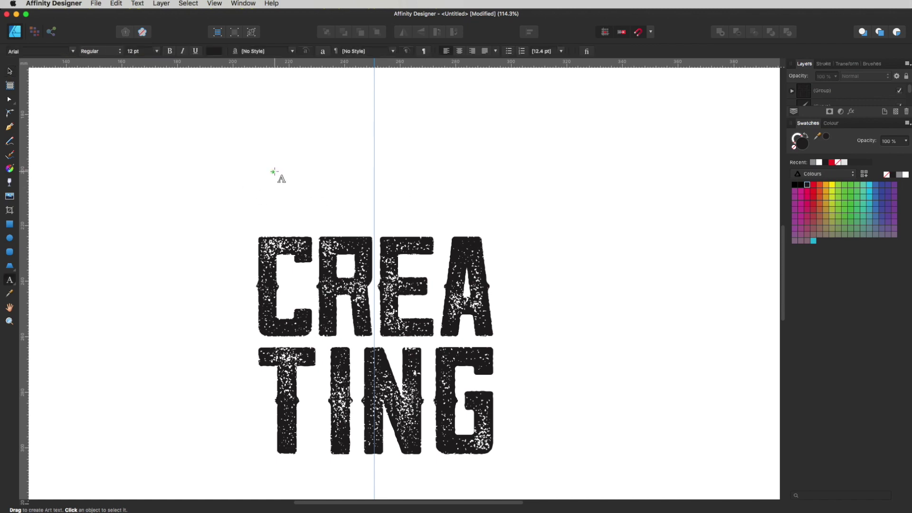
left_click(267, 183)
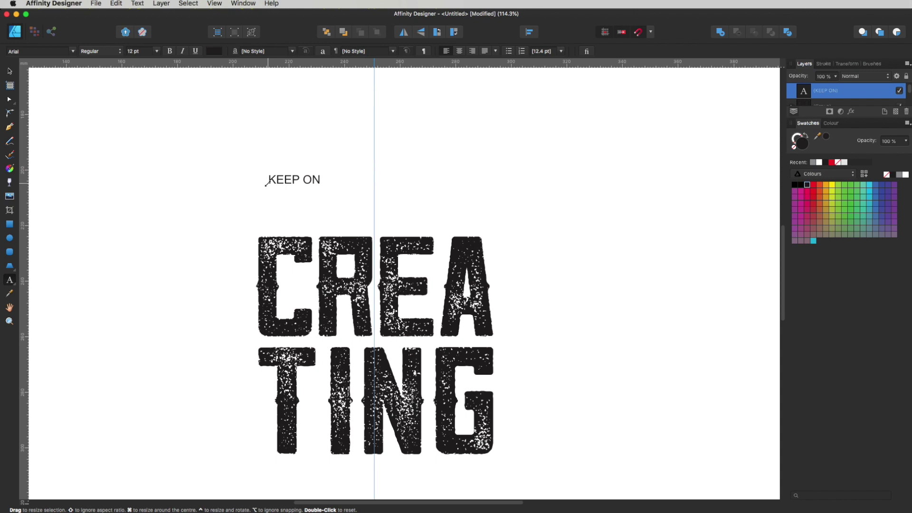
key("super+a")
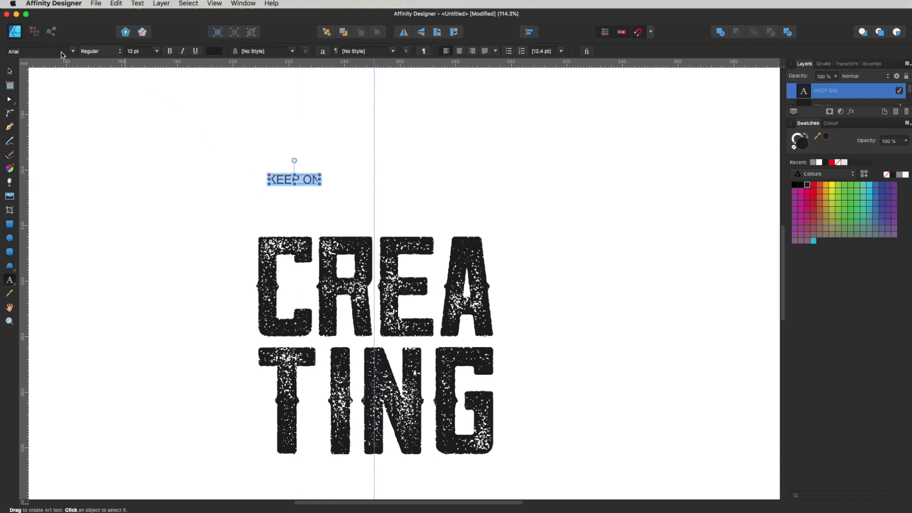
left_click(63, 51)
type("ho")
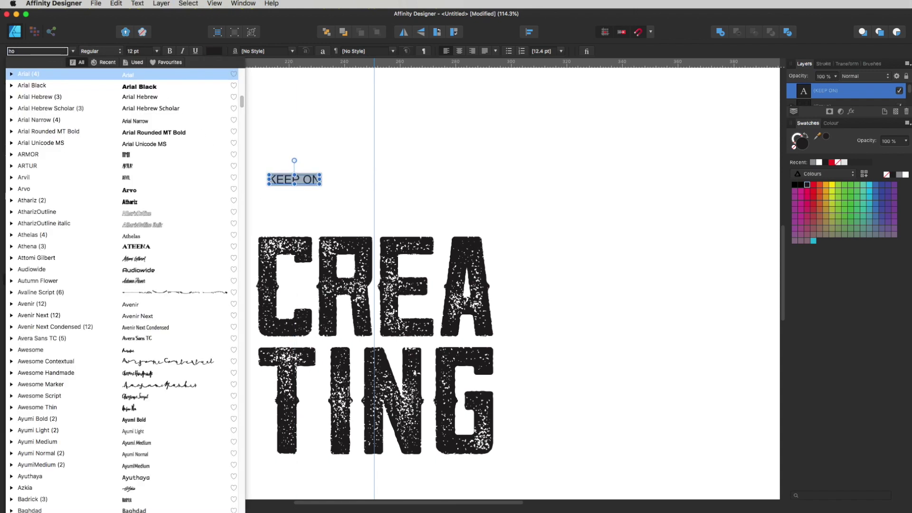
type("verage")
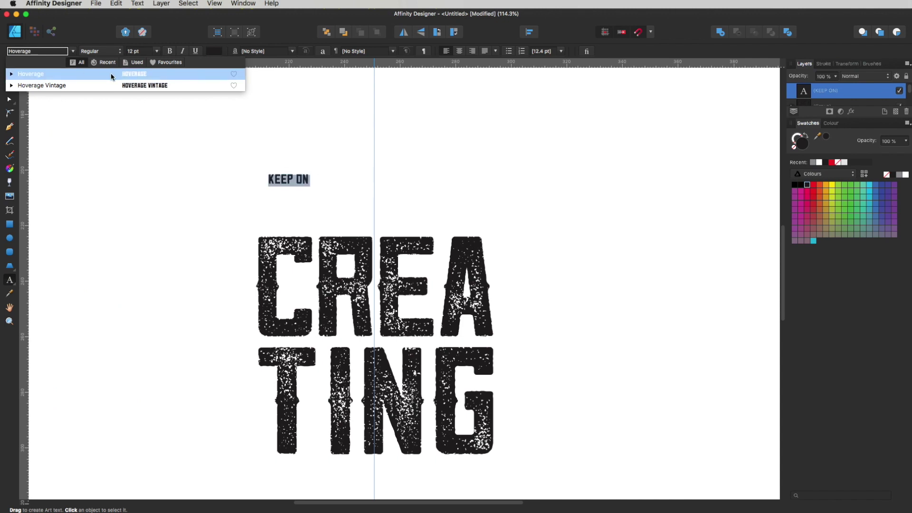
left_click(111, 75)
left_click(10, 71)
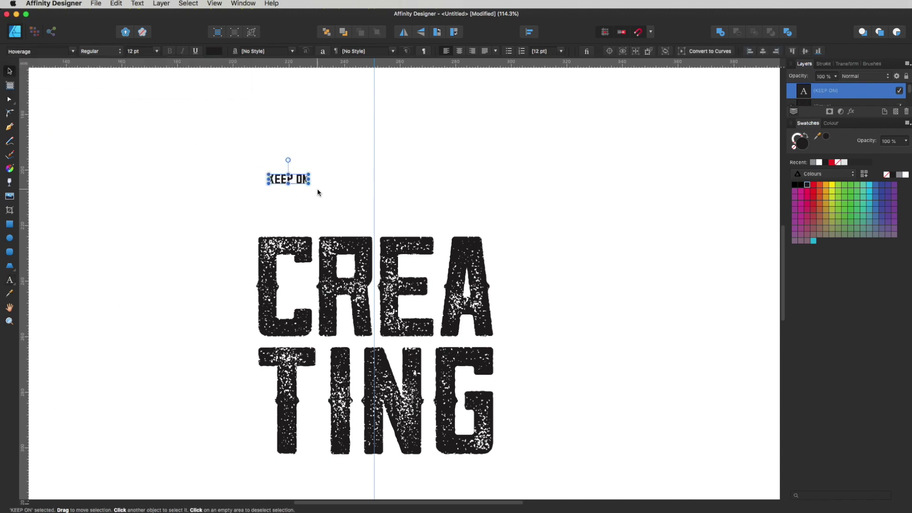
Enlarge "KEEP ON" to about 36 pt and place it directly above the C and R of CREA.
left_click_drag(311, 184, 375, 200)
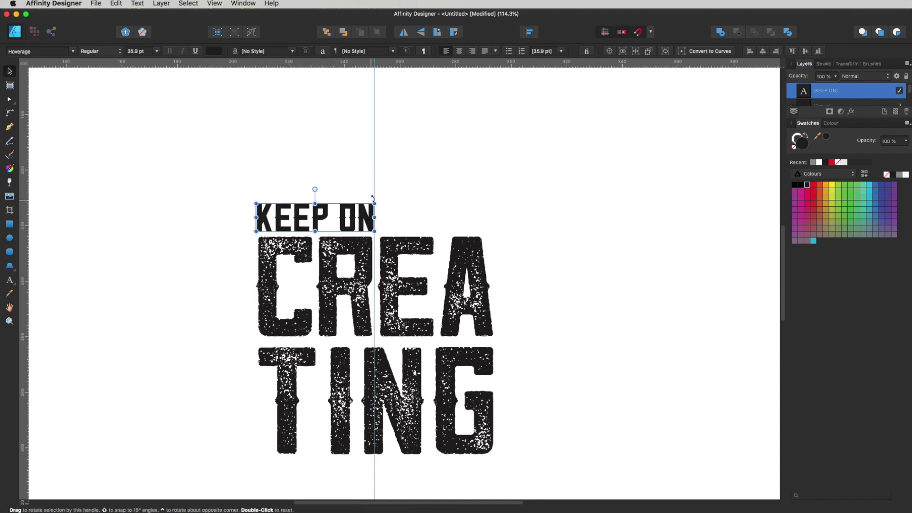
left_click(436, 214)
left_click_drag(322, 174, 383, 209)
Try the Hoverage Vintage font on the "KEEP ON" text and undo the change.
triple_click(379, 239)
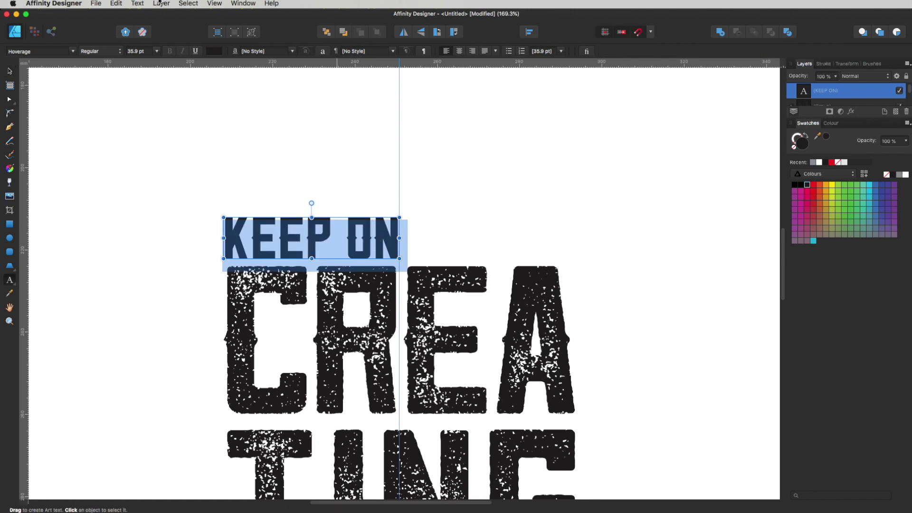
left_click(72, 51)
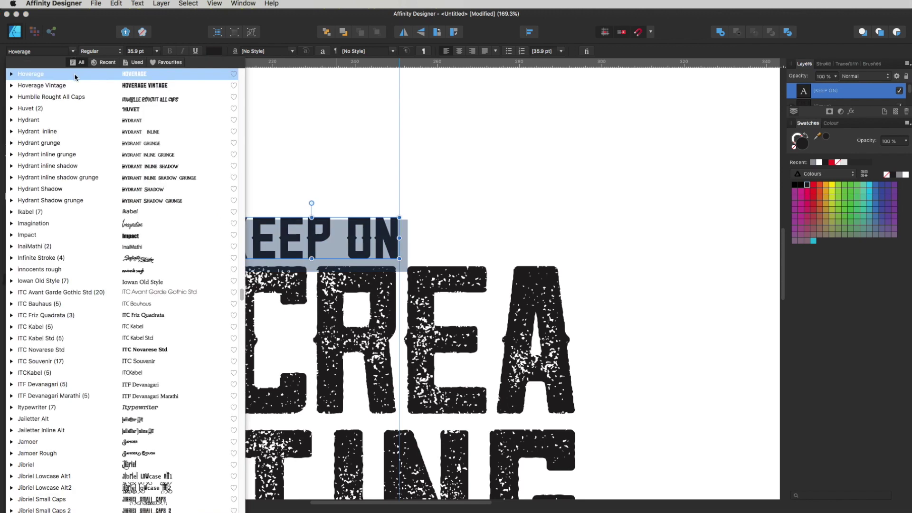
left_click(60, 86)
left_click(555, 183)
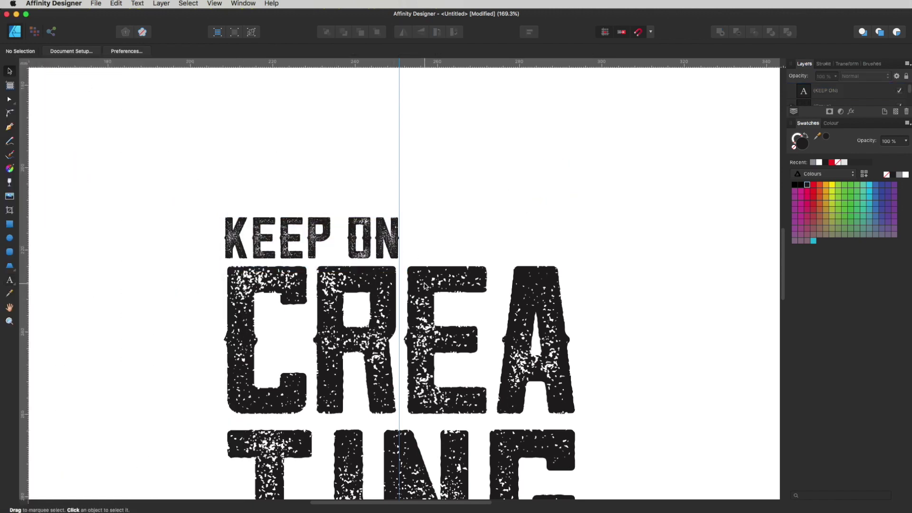
key("super+z")
key("super+z")
key("super+z")
Turn the "KEEP ON" text in plain Hoverage into a group.
key("t")
key("v")
left_click(307, 245)
key("super+g")
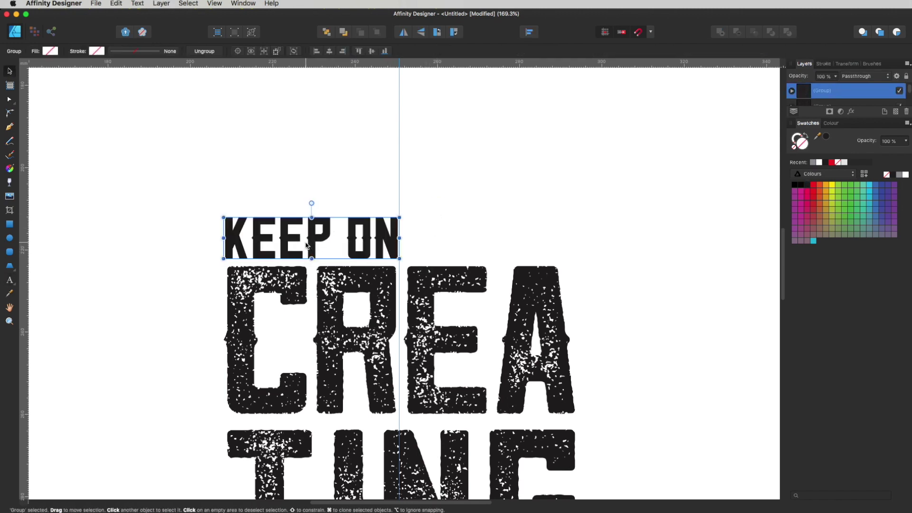
Move the "KEEP ON" group down over the C and line up their left edges.
left_click_drag(224, 217, 229, 218)
left_click_drag(229, 266, 527, 465)
left_click_drag(218, 211, 218, 261)
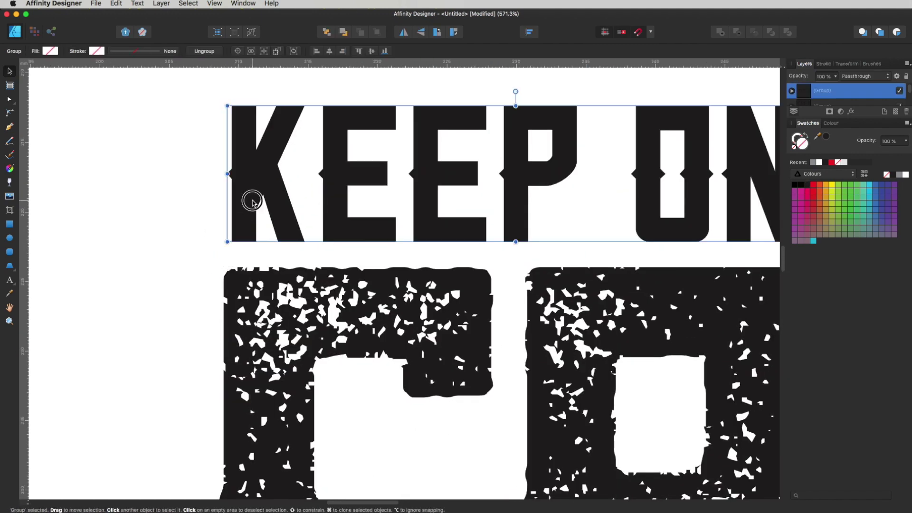
left_click(252, 202)
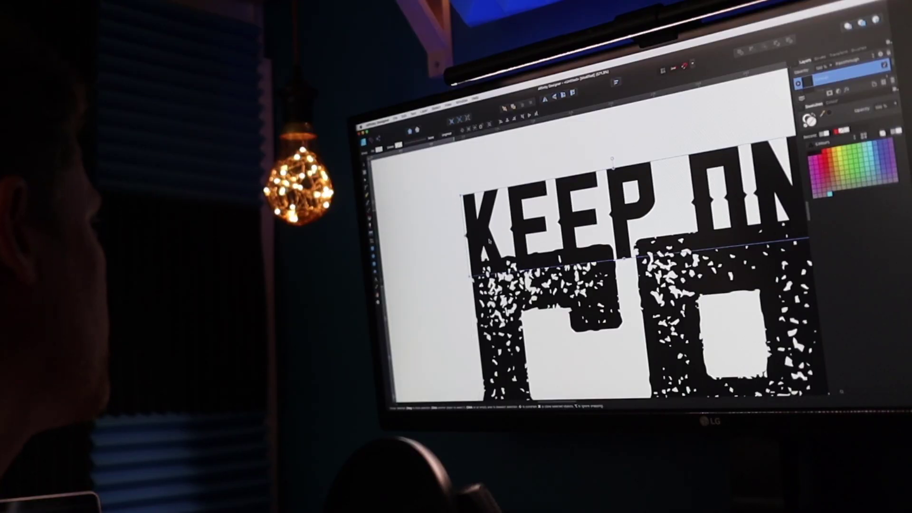
Resize "KEEP ON" so its right edge meets the R's right edge, and raise it to leave a small gap above CREA.
scroll(490, 241, "right", 6)
scroll(489, 241, "up", 3)
left_click_drag(521, 261, 521, 258)
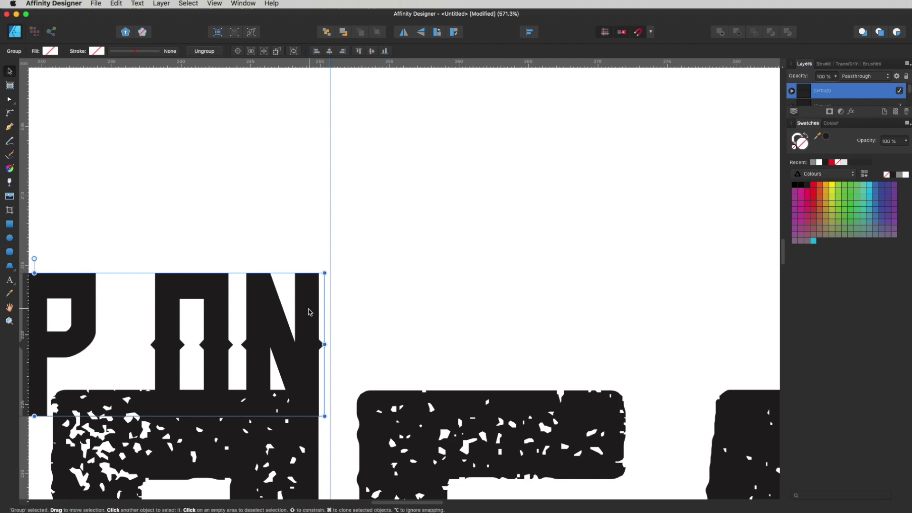
scroll(399, 297, "left", 6)
mouse_move(347, 305)
left_mouse_down()
mouse_move(348, 278)
mouse_move(348, 291)
left_mouse_up()
key("super+z")
key("v")
left_click(537, 230)
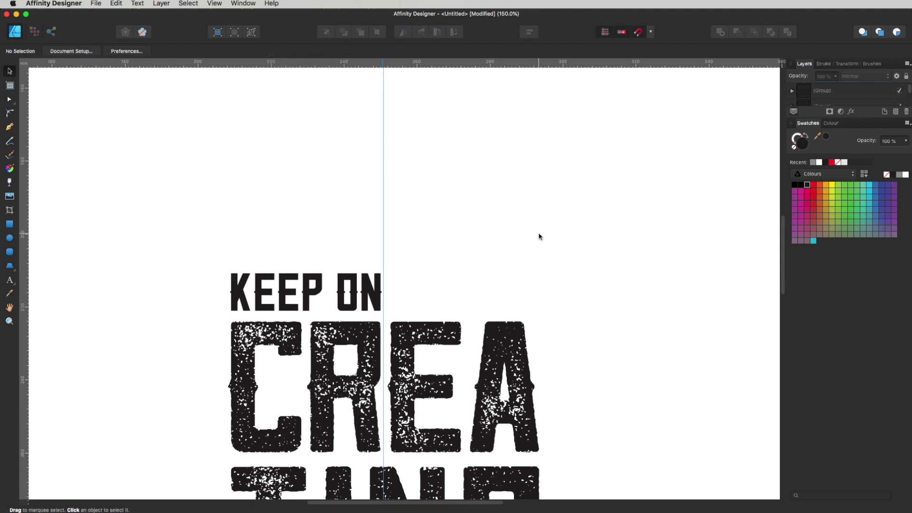
Group the "KEEP ON" line with the CREA/TING lettering as one title.
scroll(537, 228, "down", 5)
left_click_drag(537, 227, 269, 430)
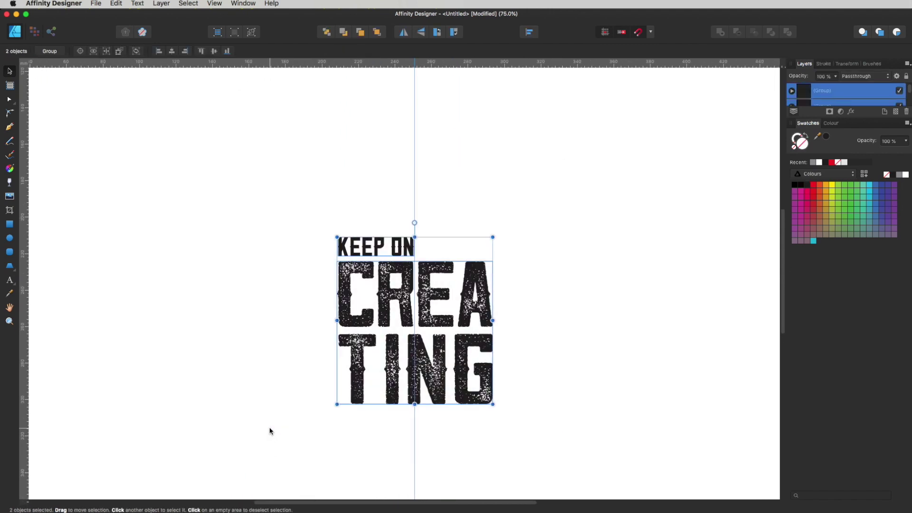
key("super+g")
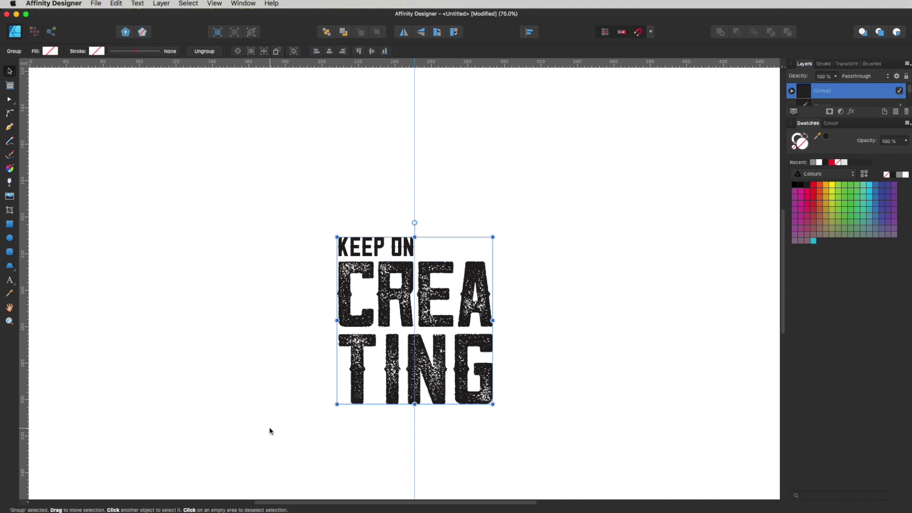
left_click(598, 216)
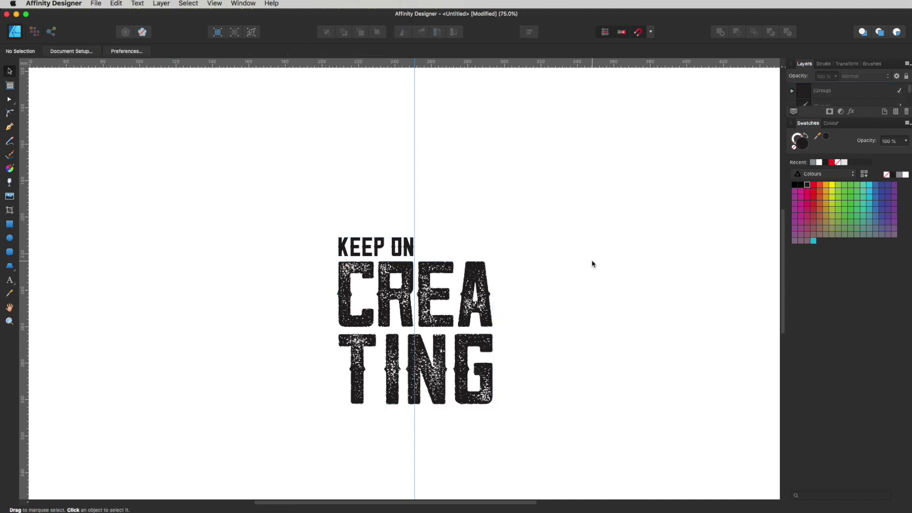
Move the merged bulb with its four lightning bolts down beside the G of the title and align it with TING's baseline.
left_click_drag(506, 199, 530, 373)
key("super+minus")
key("v")
left_click_drag(448, 327, 345, 173)
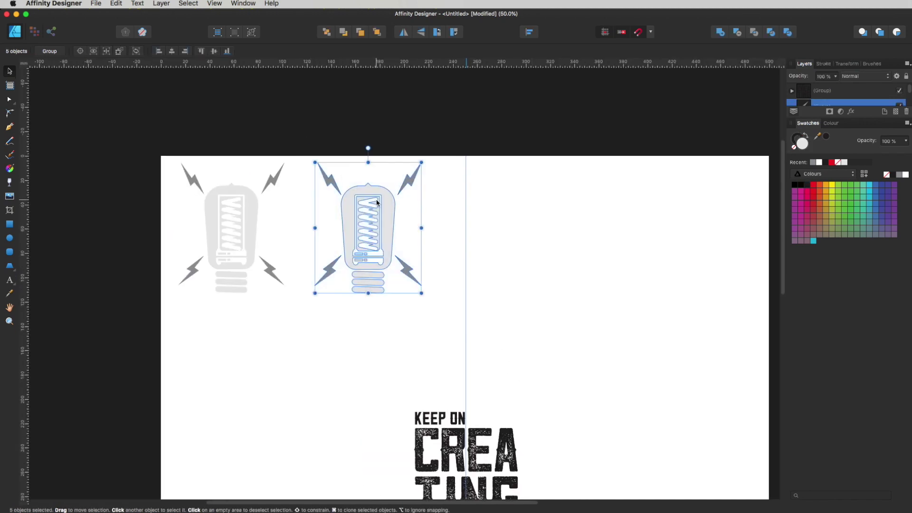
left_click_drag(351, 219, 586, 397)
scroll(564, 432, "down", 5)
left_click_drag(552, 227, 528, 276)
left_click(551, 366)
left_click_drag(551, 367, 584, 370)
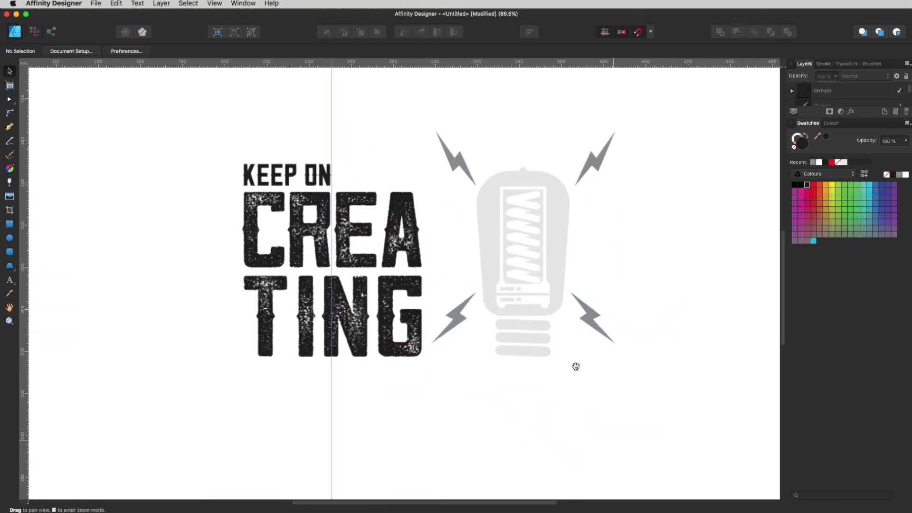
Delete the two lower lightning bolts on either side of the bulb beside the title.
scroll(509, 326, "left", 2)
key("t")
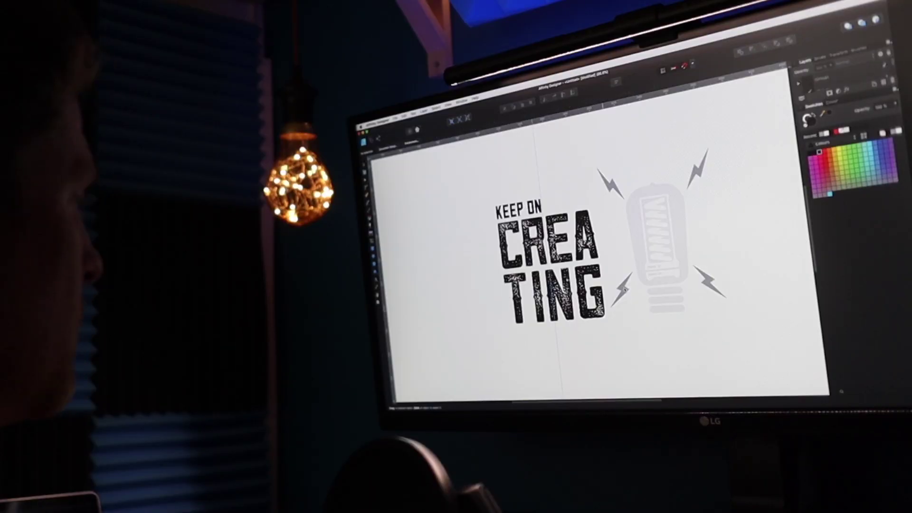
left_click(625, 287)
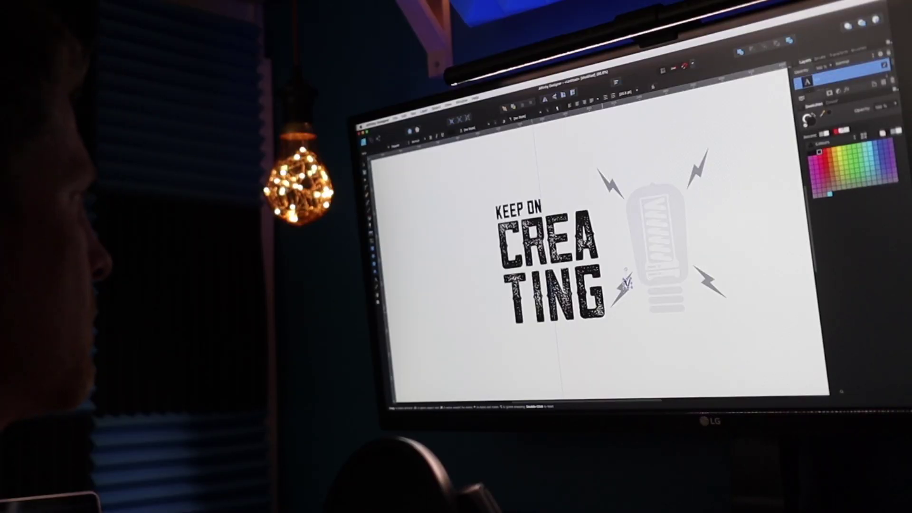
key("Delete")
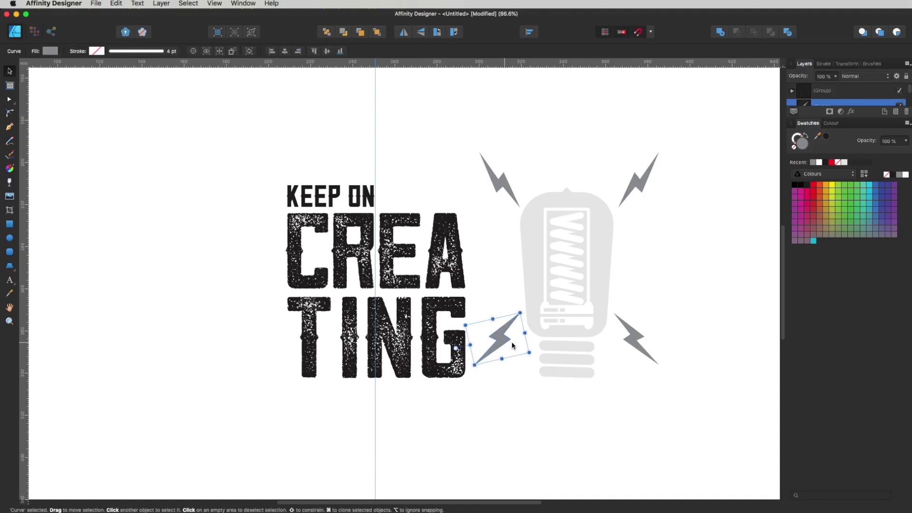
key("Delete")
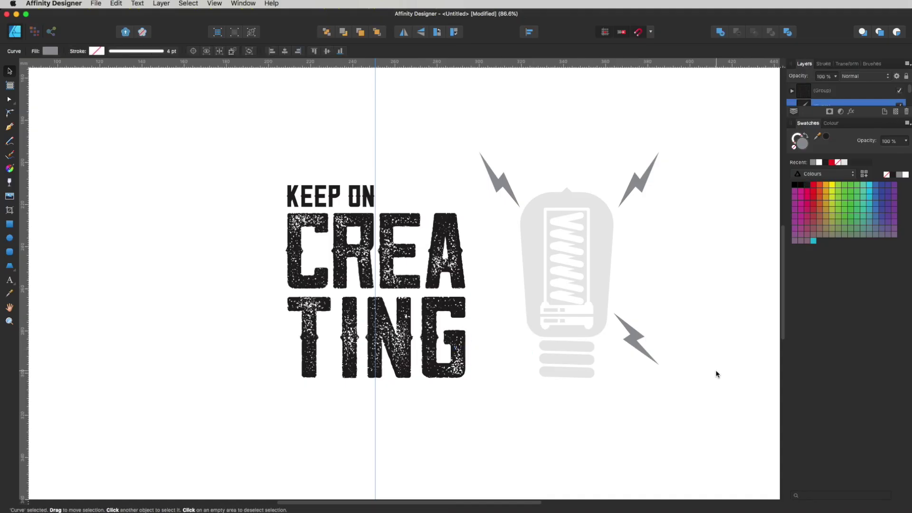
left_click(640, 339)
key("Delete")
Move the bulb close to the title's right edge and shift both upper bolts left to keep them on either side.
left_click_drag(678, 446, 501, 142)
left_click_drag(543, 244, 497, 240)
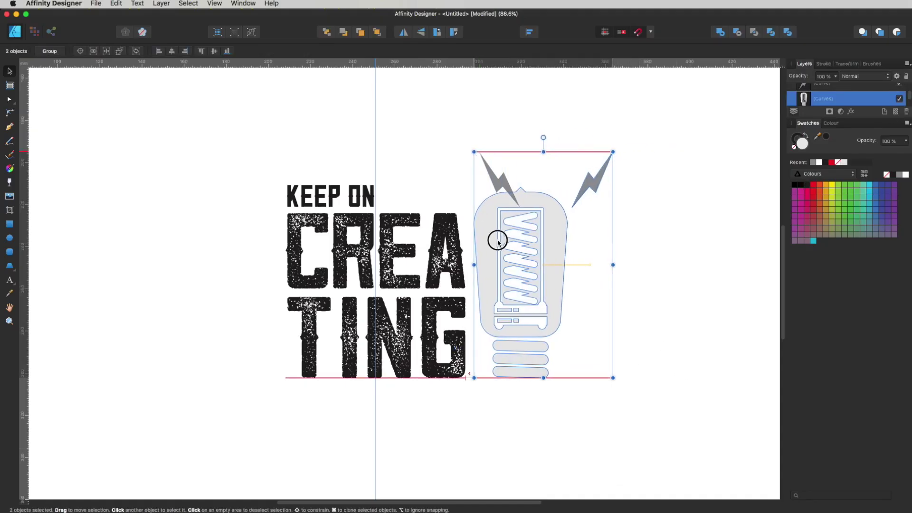
left_click(511, 139)
left_click_drag(500, 180, 446, 180)
left_click(528, 136)
Recolour the whole KEEP ON CREATING title light blue.
left_click_drag(548, 286, 640, 243)
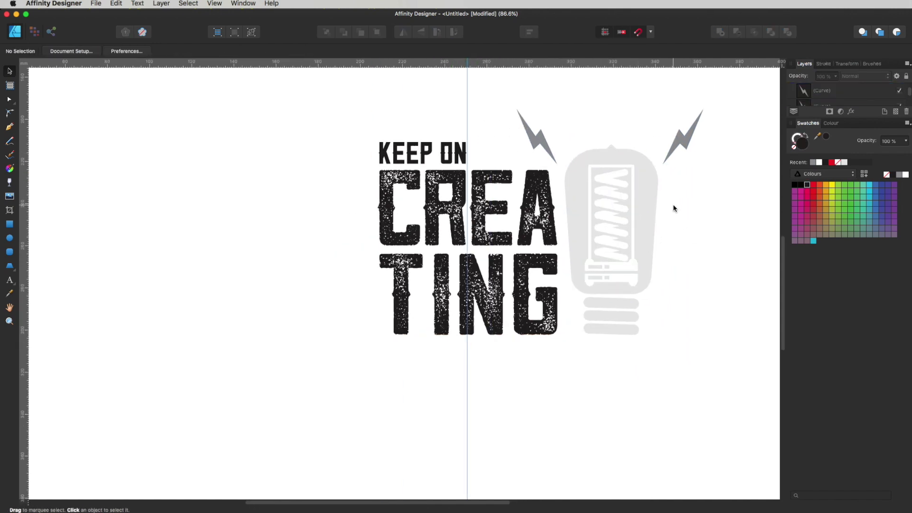
left_click(593, 251, "alt+super")
left_click(592, 251, "alt+super")
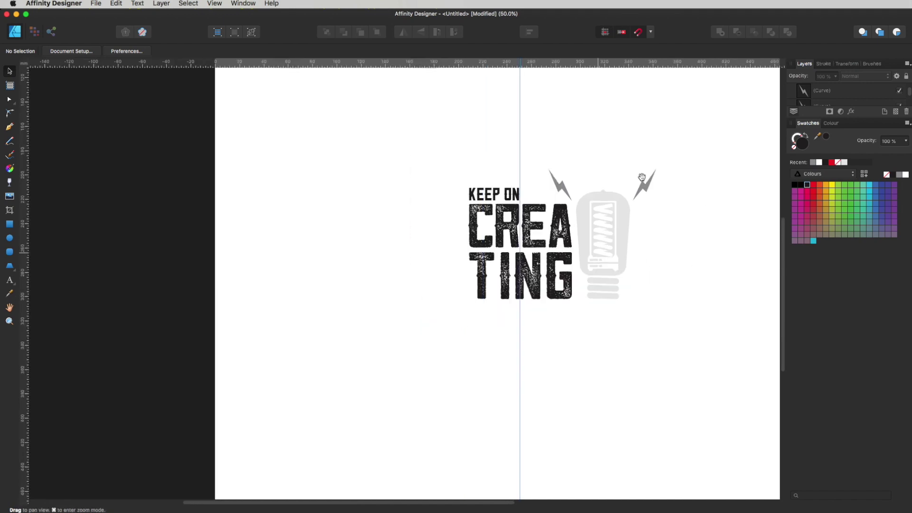
scroll(617, 211, "up", 5)
left_click_drag(698, 226, 373, 485)
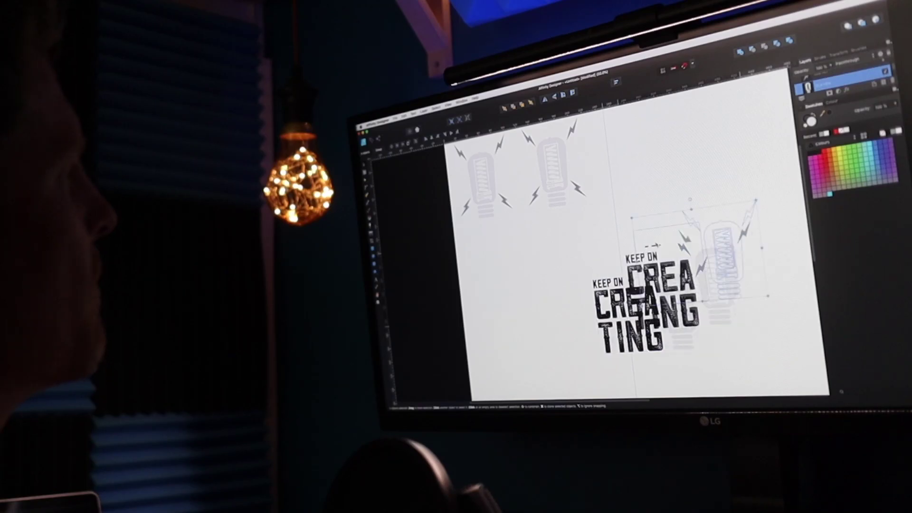
left_click_drag(656, 245, 662, 147)
left_click(717, 268)
scroll(701, 312, "up", 5)
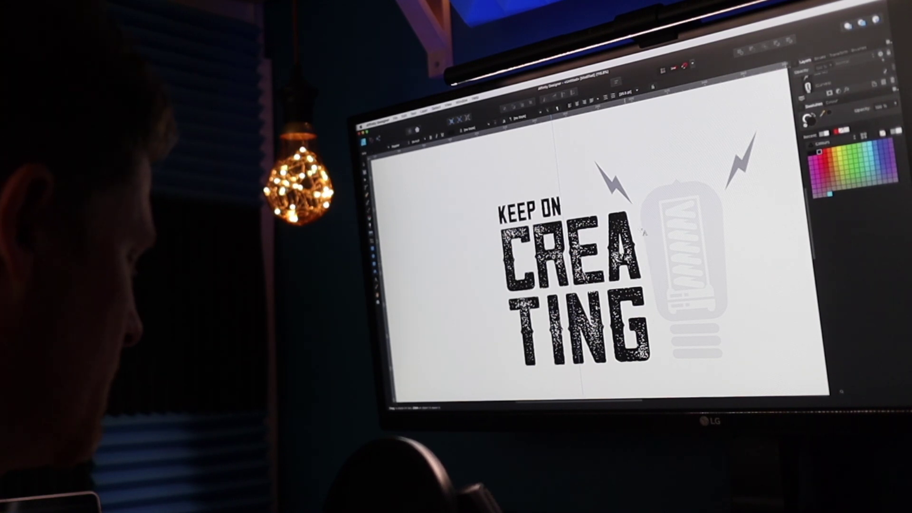
key("v")
left_click(616, 247)
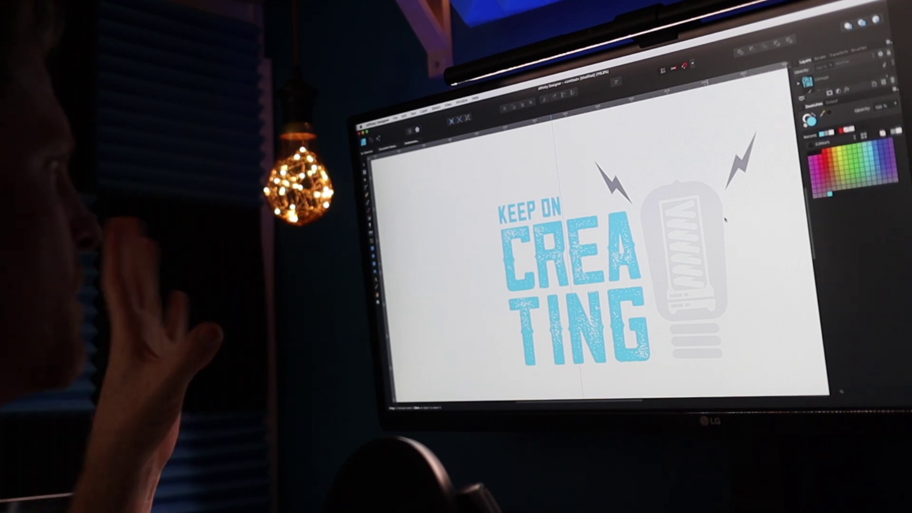
Select the merged bulb shape beside the title.
left_click(720, 218)
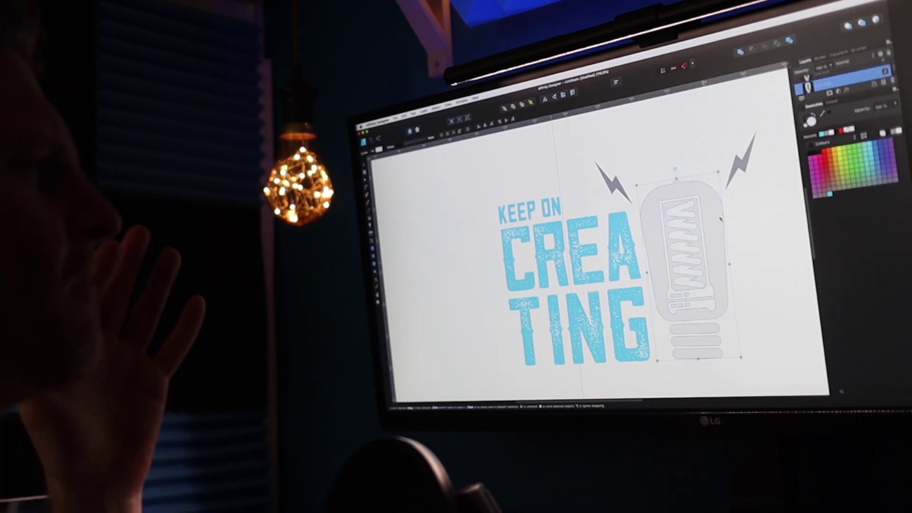
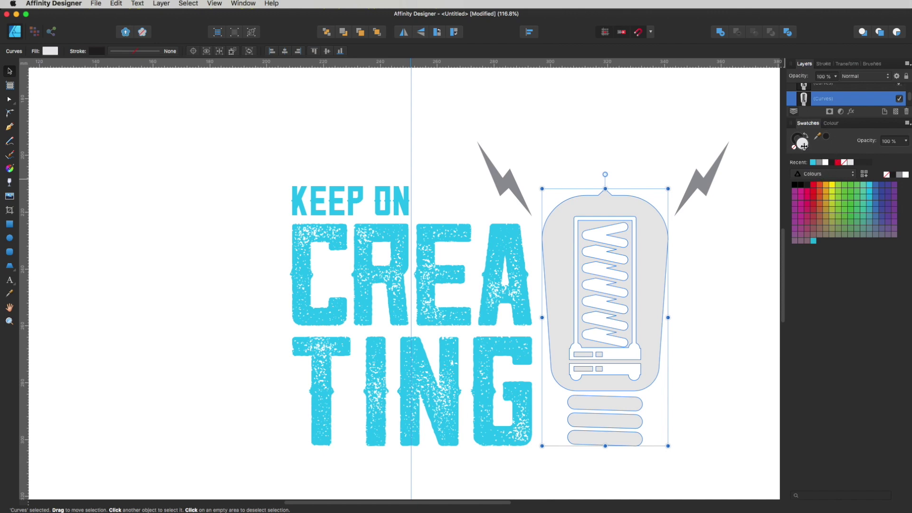
Recolour the bulb red and move it over the CREATING lettering, centred on the vertical guide.
left_click(838, 162)
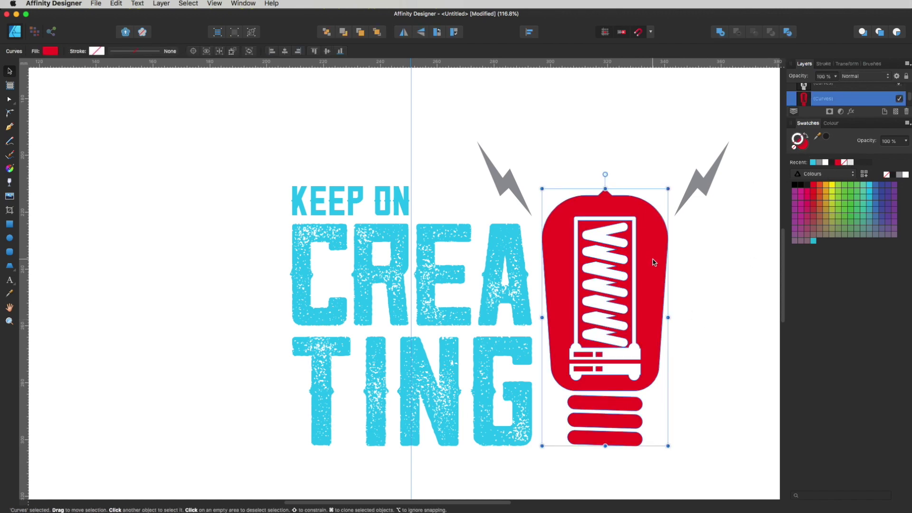
left_click_drag(652, 262, 459, 256)
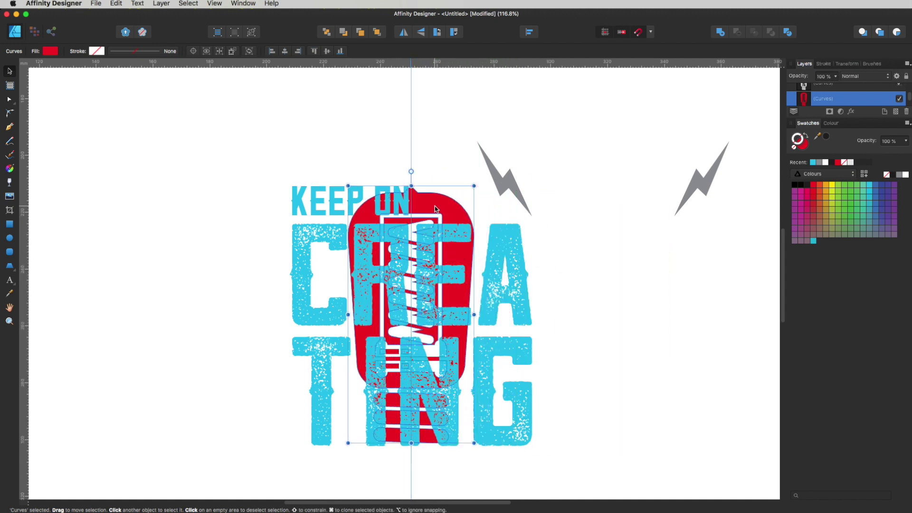
Scale the bulb down to fit within the height of CREATING and bring it in front of the letters.
left_click_drag(473, 186, 463, 212)
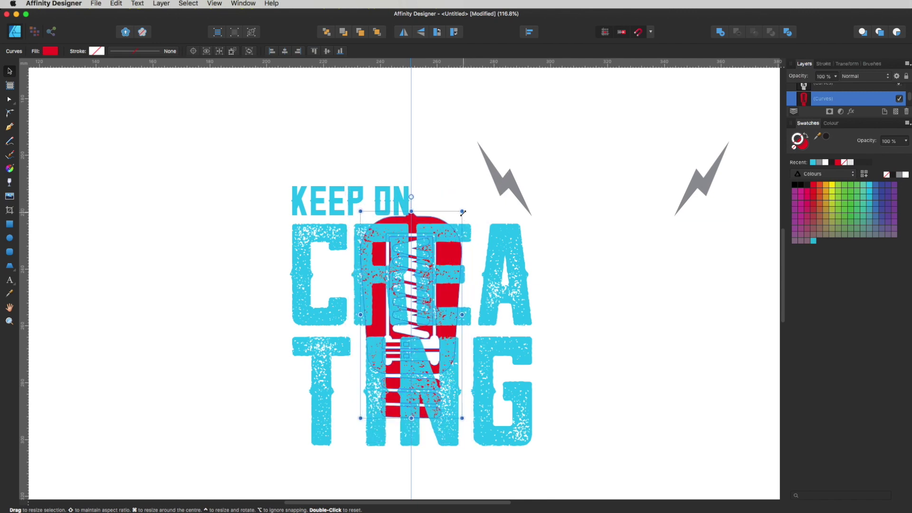
left_click_drag(448, 244, 449, 260)
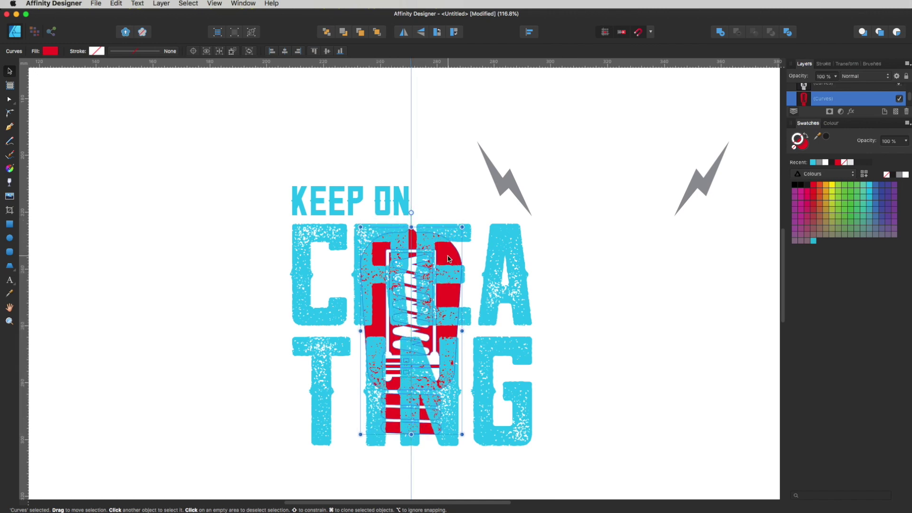
key("super+shift+bracketright")
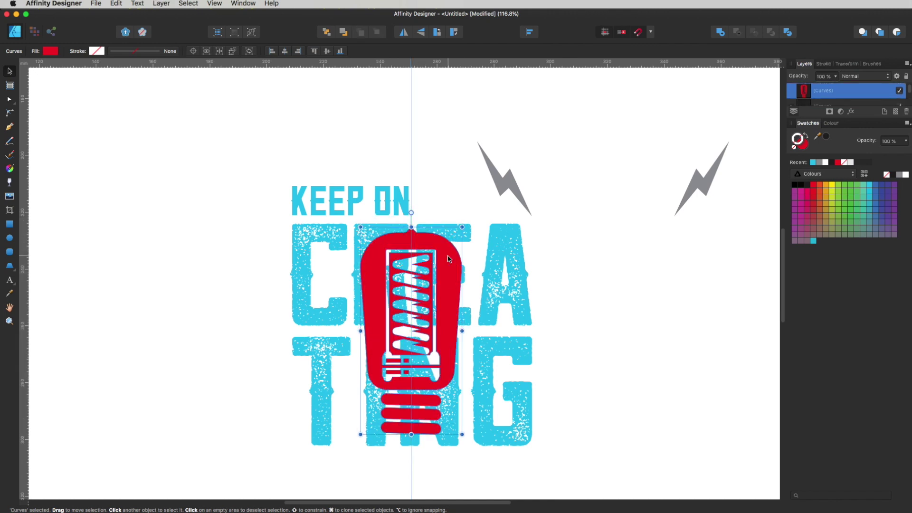
left_click(579, 275)
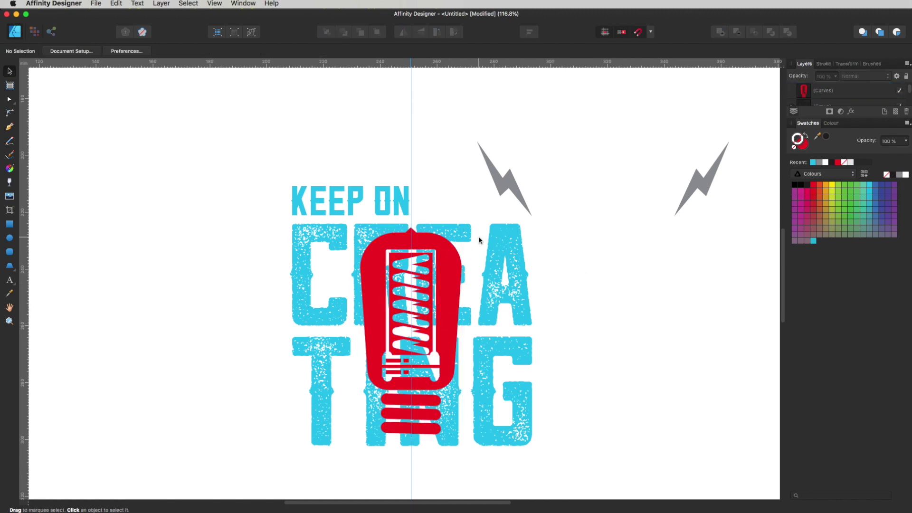
Shrink the left grey lightning bolt and place it in front of the lettering by the bulb's upper-left shoulder.
left_click_drag(504, 188, 333, 234)
left_click_drag(360, 187, 343, 210)
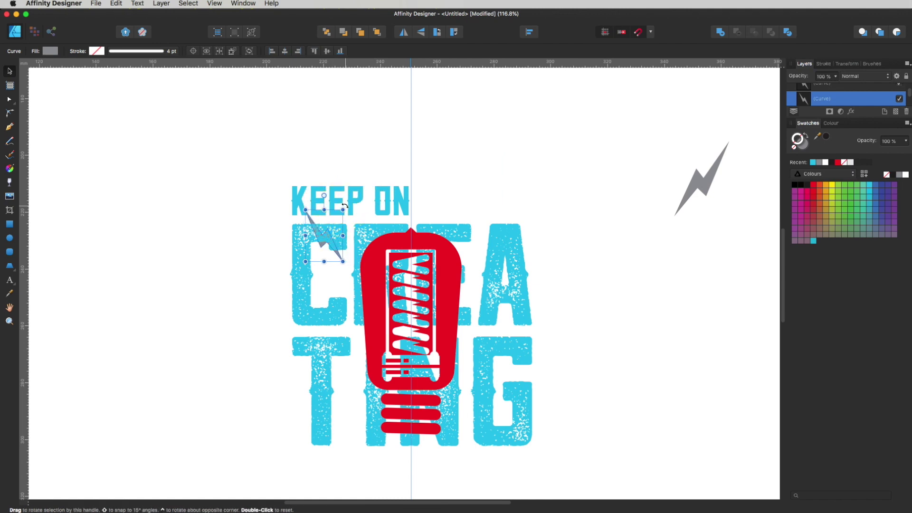
key("super+shift+bracketright")
left_click_drag(324, 242, 336, 234)
Give the lightning bolt at the bulb's upper left a red fill and no stroke.
left_click(837, 165)
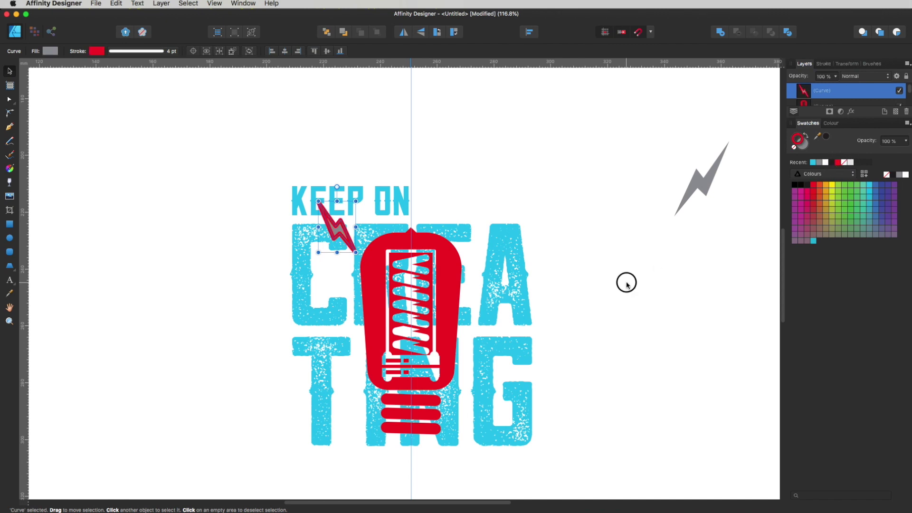
left_click(625, 283)
left_click(337, 234)
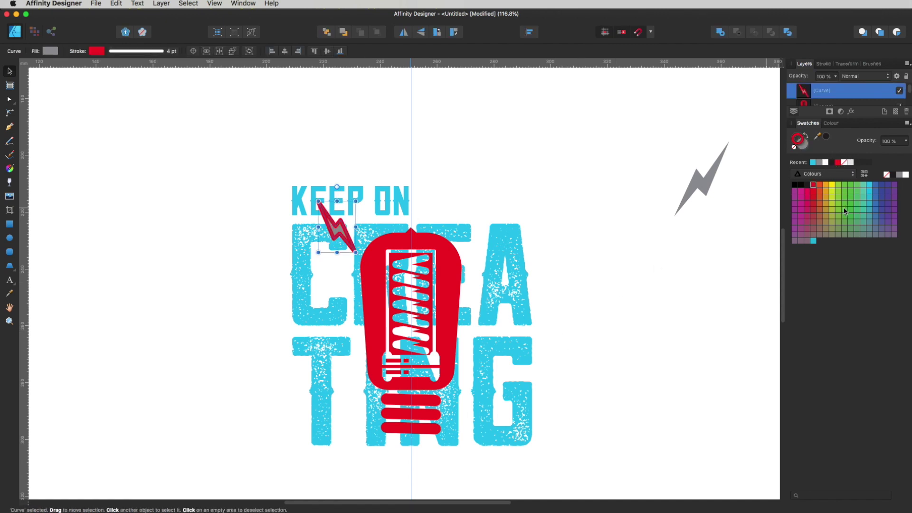
left_click(804, 138)
left_click(795, 148)
left_click(670, 343)
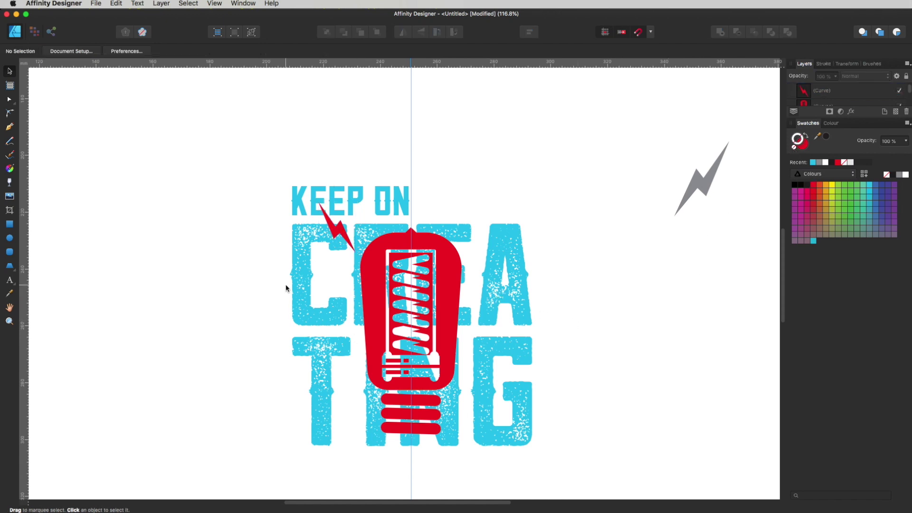
Set the blend mode of the red bulb and its lightning bolt to Multiply.
left_click(341, 229)
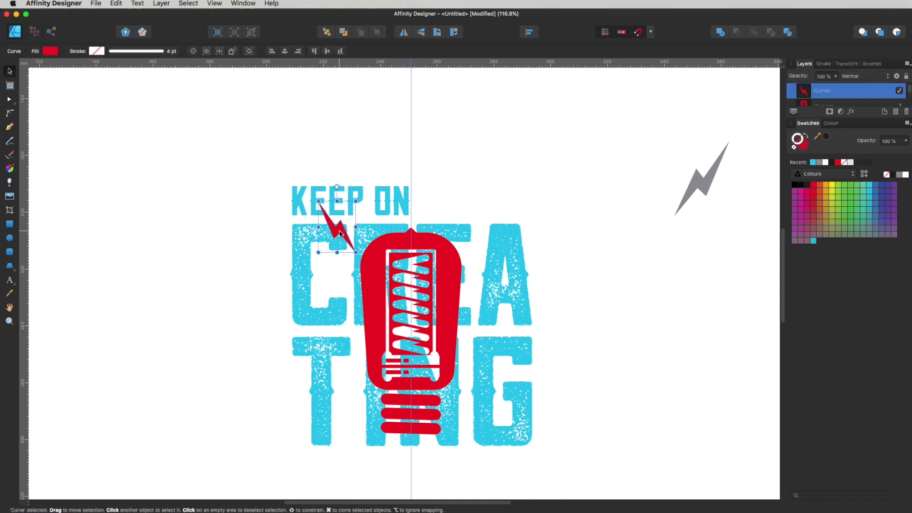
left_click(447, 248, "shift")
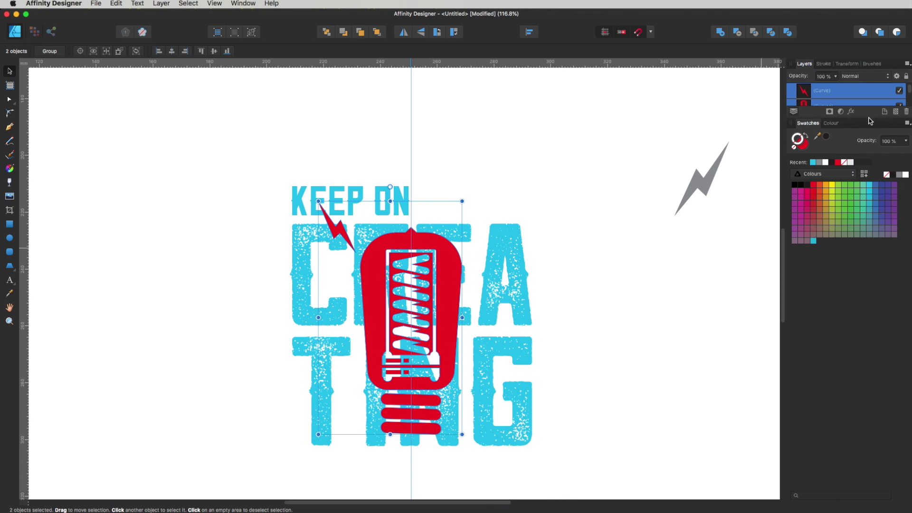
left_click_drag(869, 117, 869, 207)
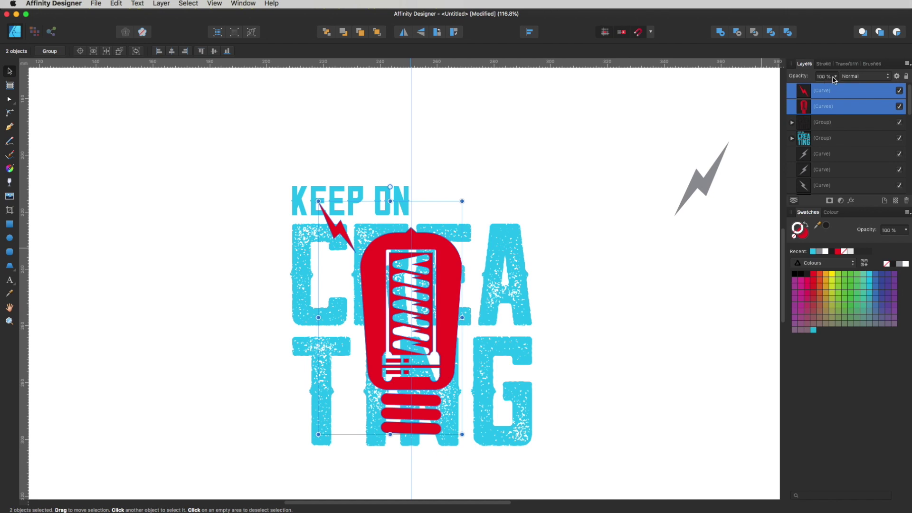
left_click(874, 78)
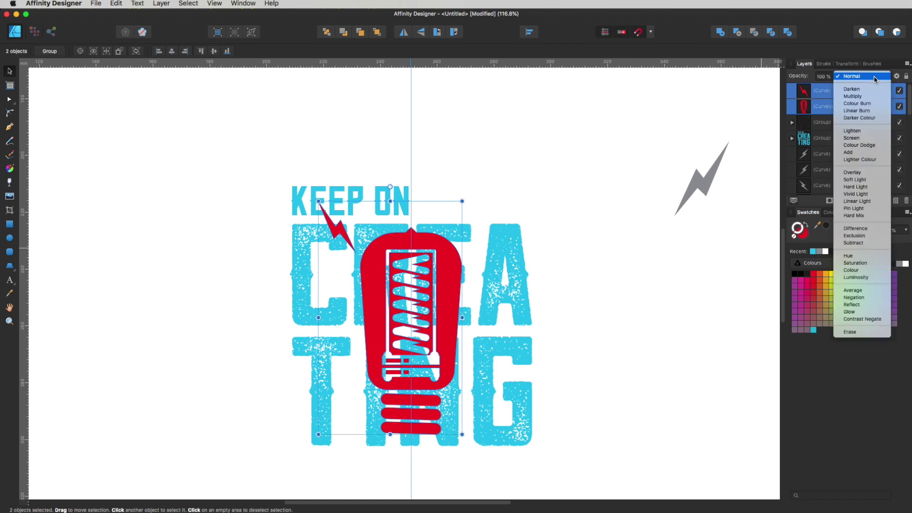
left_click(871, 97)
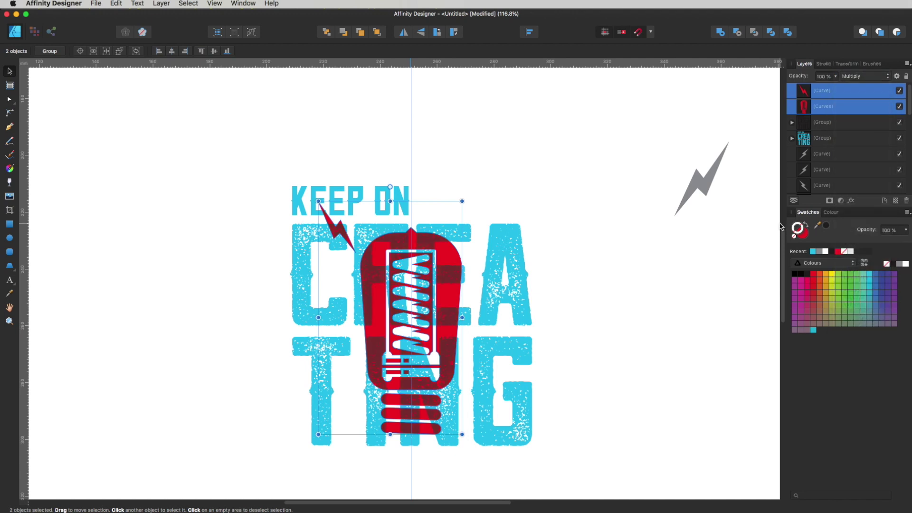
left_click(864, 80)
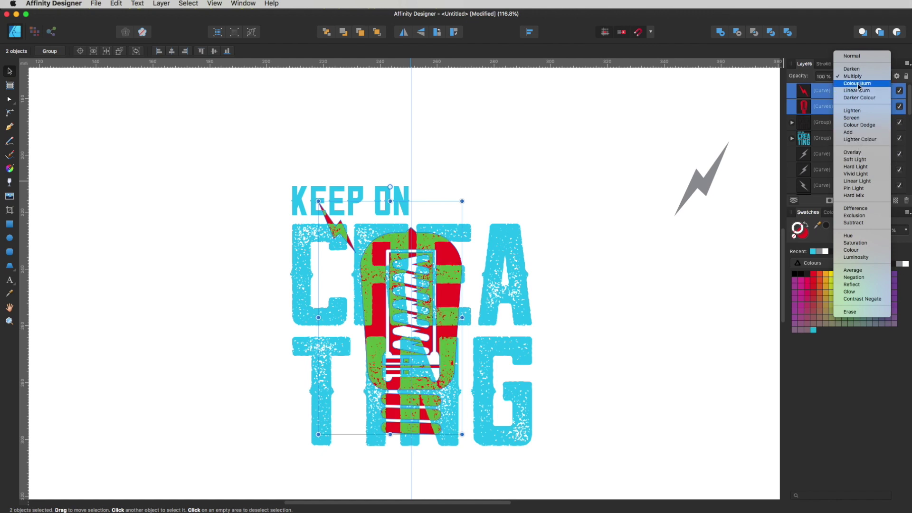
left_click(603, 319)
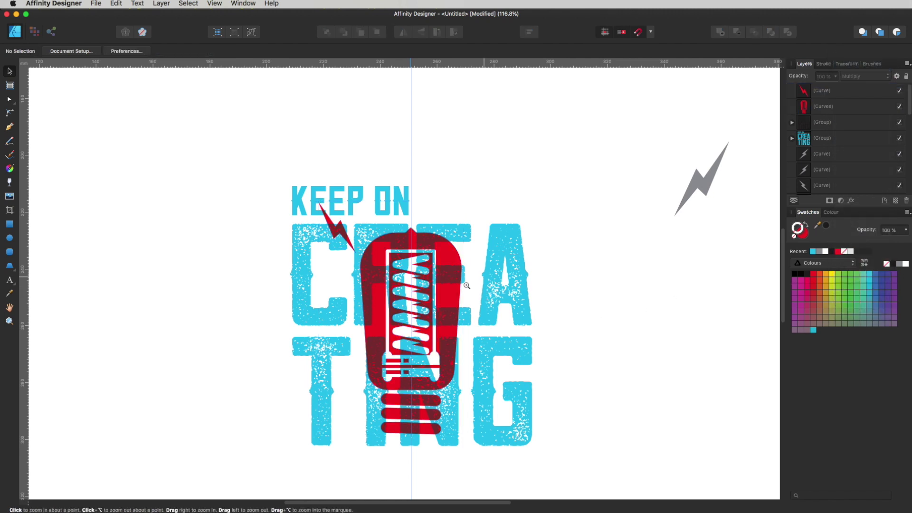
Duplicate the red bolt to the bulb's upper-right side and rotate the copy so that it leans outward.
scroll(485, 288, "up", 3)
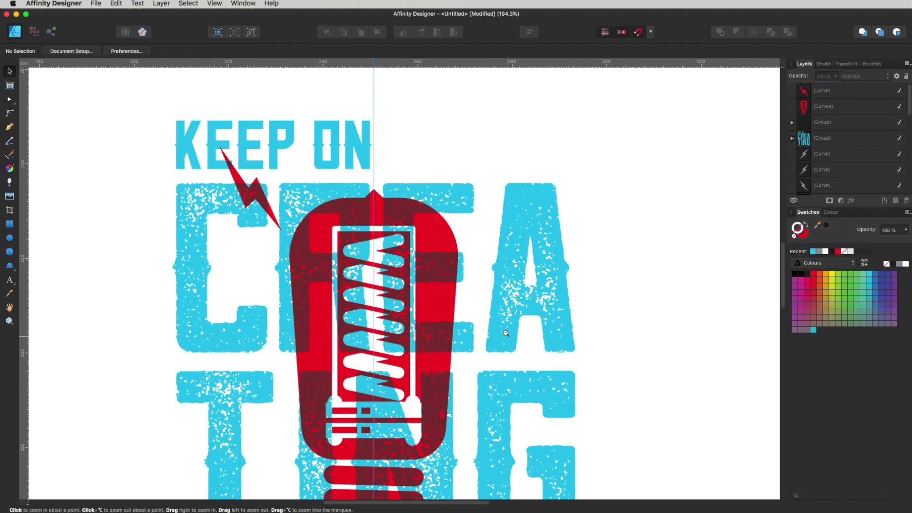
scroll(508, 334, "down", 5)
key("t")
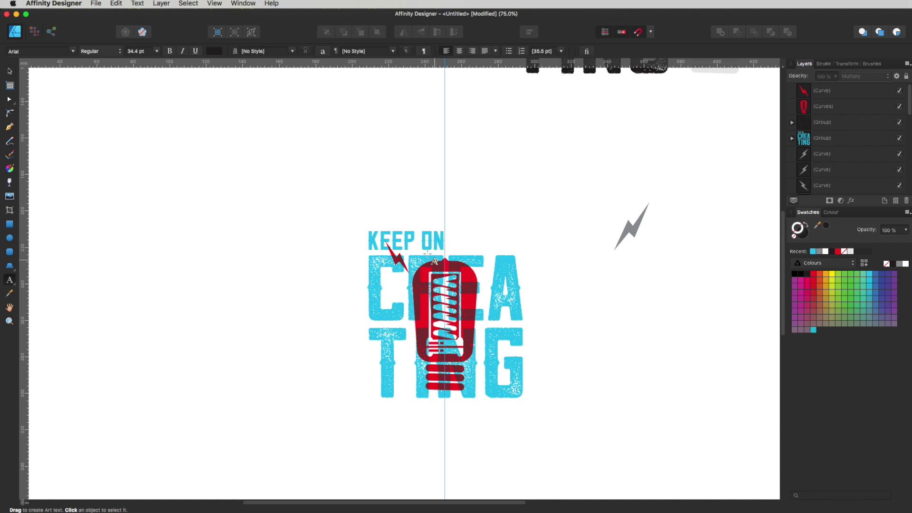
scroll(443, 257, "up", 2)
key("v")
left_click(399, 263)
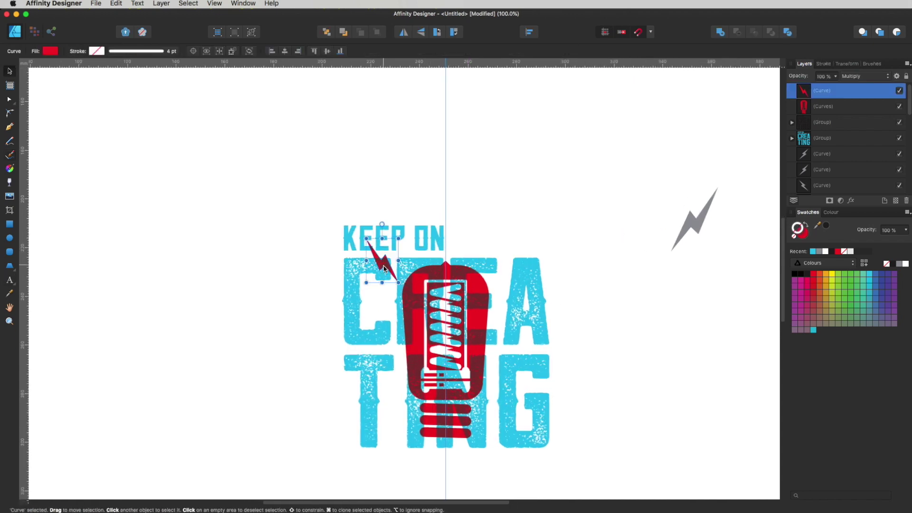
mouse_move(384, 267)
left_mouse_down()
mouse_move(496, 291)
mouse_move(510, 305)
left_mouse_up()
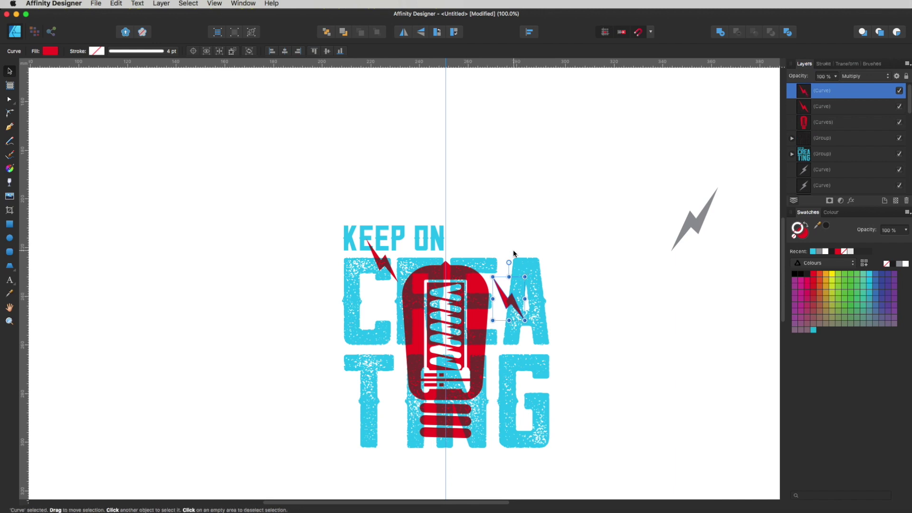
mouse_move(509, 262)
left_mouse_down()
mouse_move(530, 264)
mouse_move(544, 280)
left_mouse_up()
left_click_drag(508, 304, 507, 294)
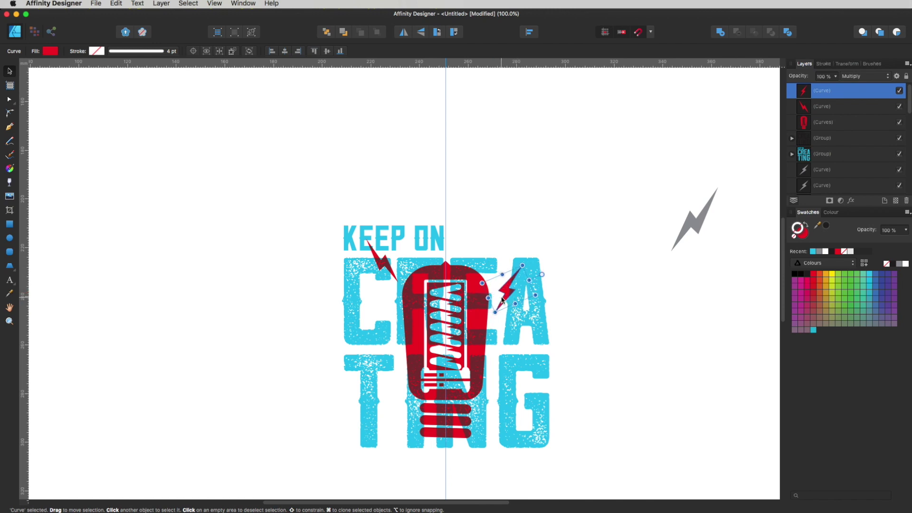
left_click(629, 273)
left_click_drag(592, 306, 605, 252)
key("b")
left_click(518, 242)
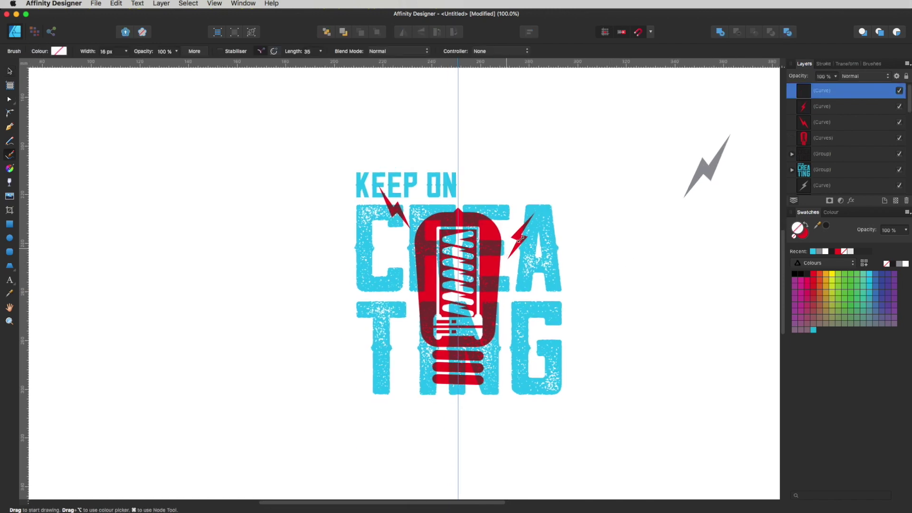
key("v")
key("super+z")
key("b")
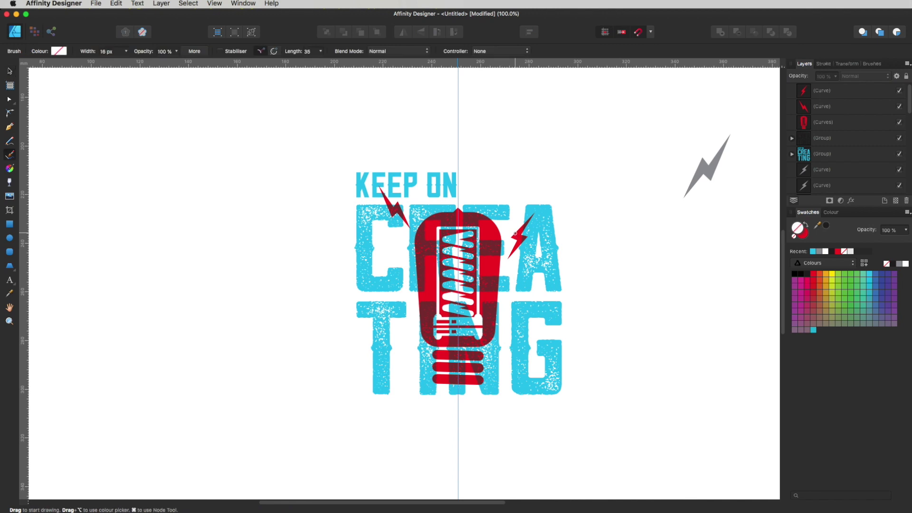
key("v")
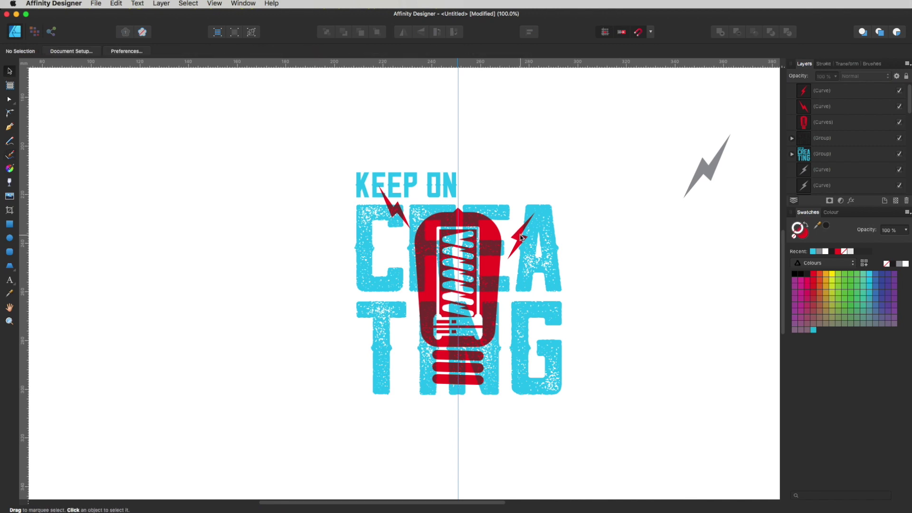
Tilt the red bolt right of the bulb further outward and delete the spare grey bolt beside the design.
left_click_drag(520, 243, 559, 220)
left_click(582, 225)
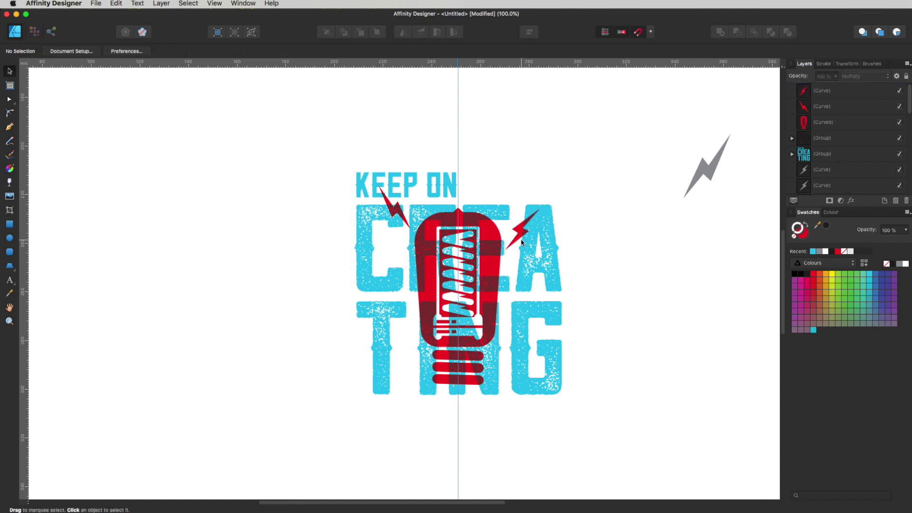
scroll(623, 350, "up", 2)
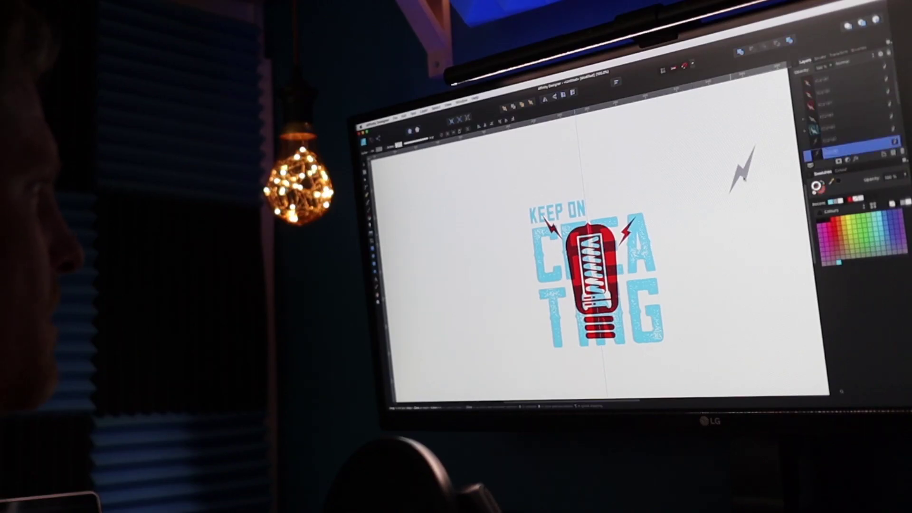
key("Delete")
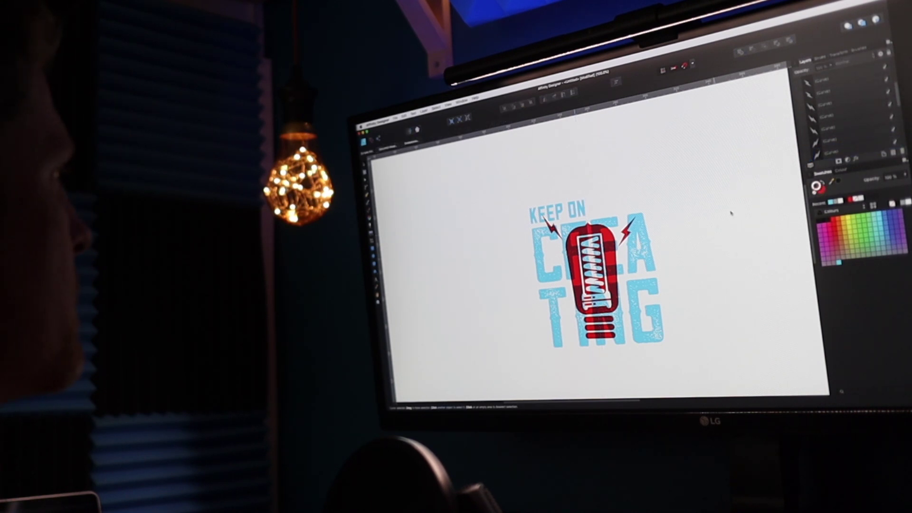
Draw a red four-pointed star over the T of TING, left of the bulb's base, with a 55% inner radius.
scroll(676, 260, "up", 3)
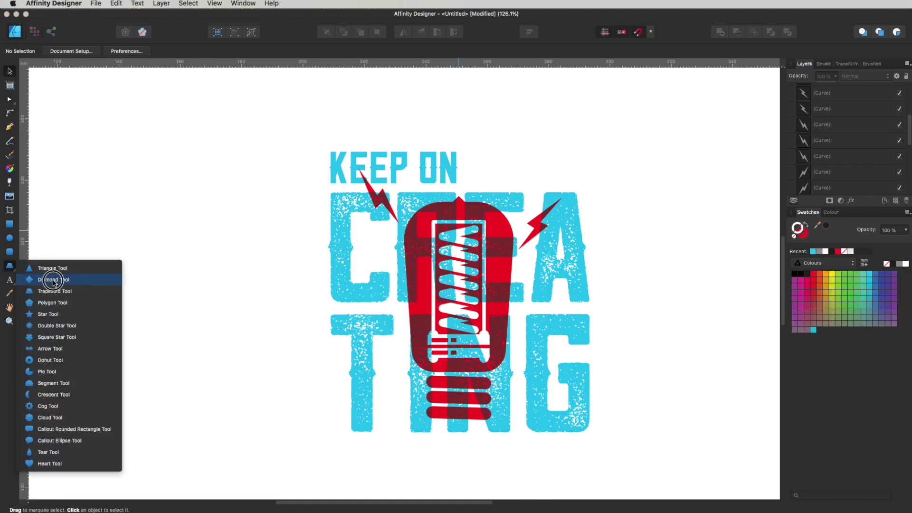
left_click(55, 312)
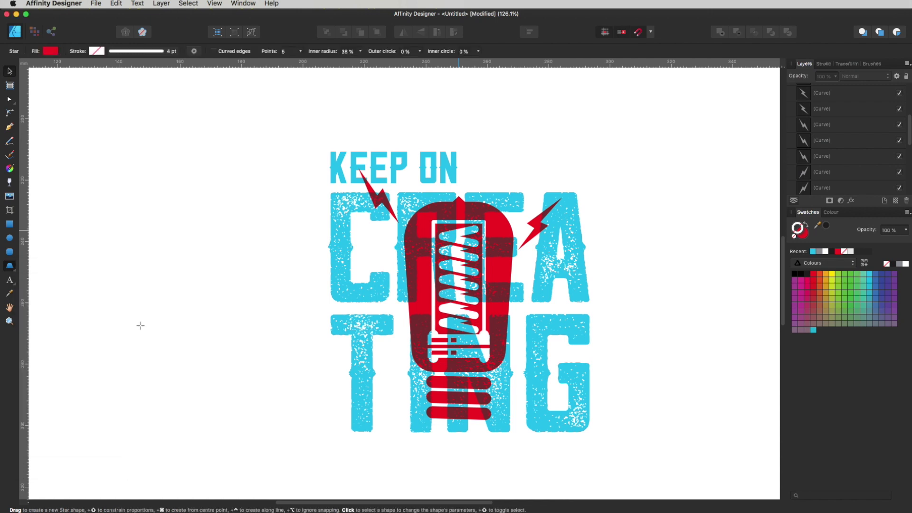
left_click(300, 51)
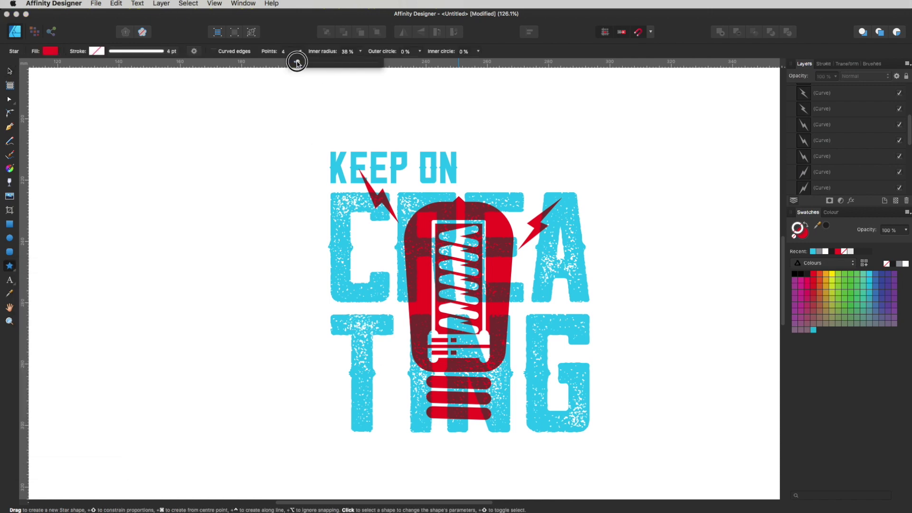
left_click_drag(344, 352, 423, 429)
key("v")
double_click(397, 382)
mouse_move(398, 379)
left_mouse_down()
mouse_move(411, 370)
mouse_move(402, 378)
left_mouse_up()
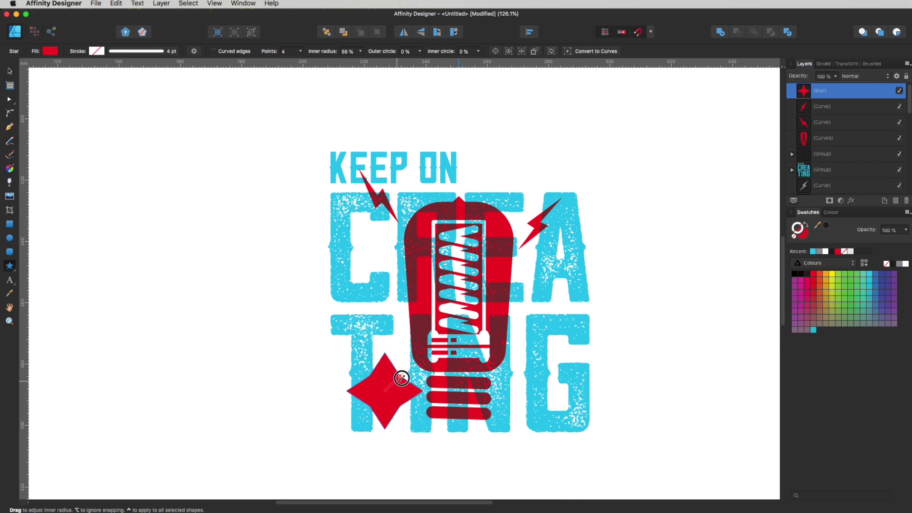
key("v")
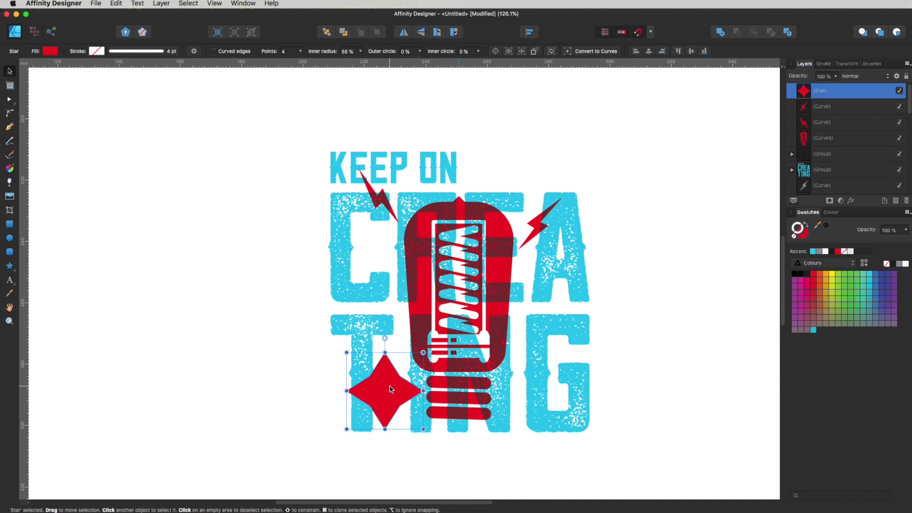
Duplicate the star and rotate the copy 45° in place to form an eight-pointed burst.
key("super+j")
left_click_drag(385, 338, 419, 351)
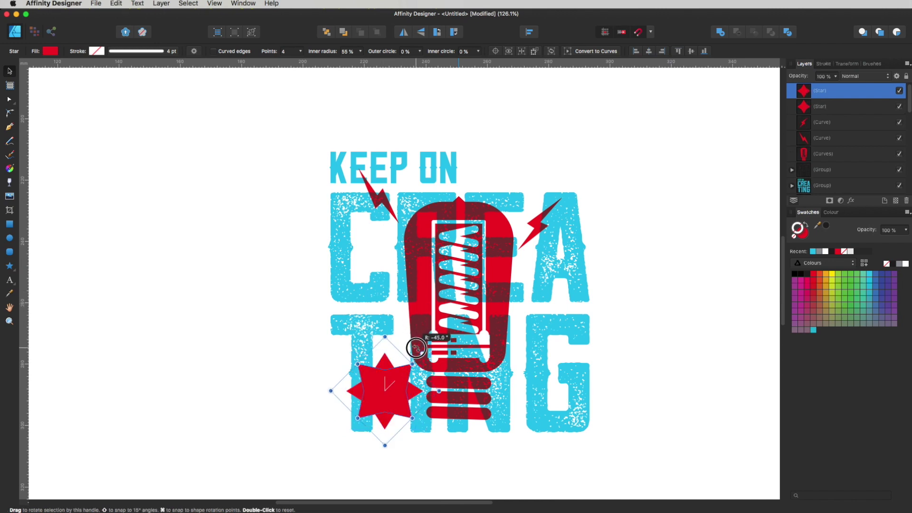
left_click(264, 397)
Merge the two overlapping red stars over the T of TING into a single eight-pointed burst shape.
scroll(418, 409, "up", 3)
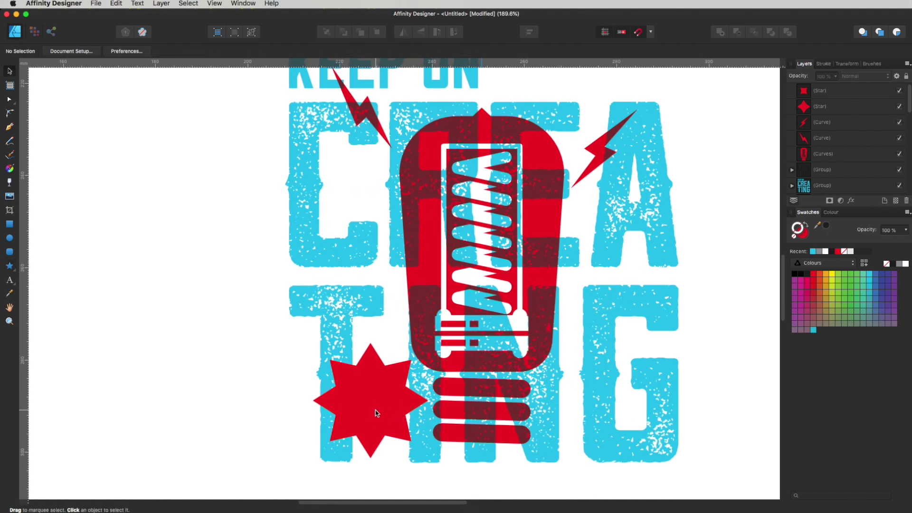
left_click(377, 413)
left_click(373, 352, "shift")
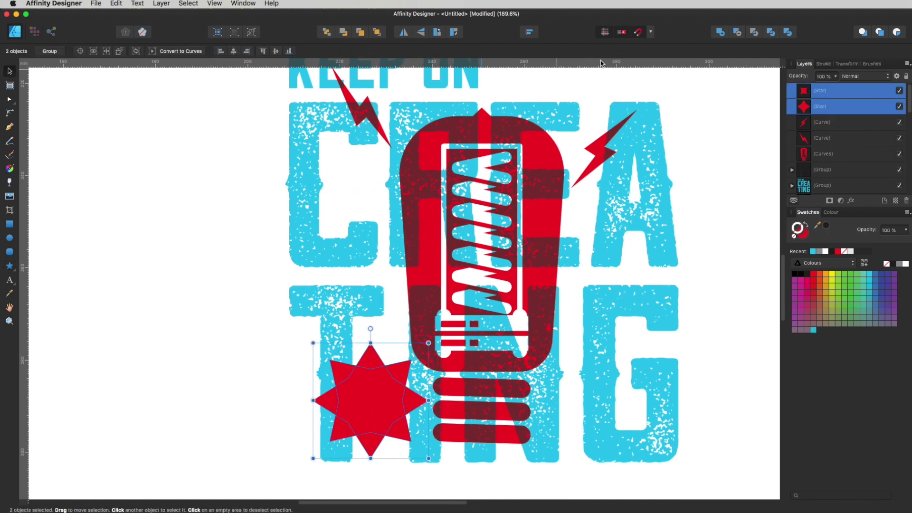
left_click(721, 32)
Scale the burst down and tilt it slightly counterclockwise over the lower stem of the T.
left_click_drag(428, 342, 384, 376)
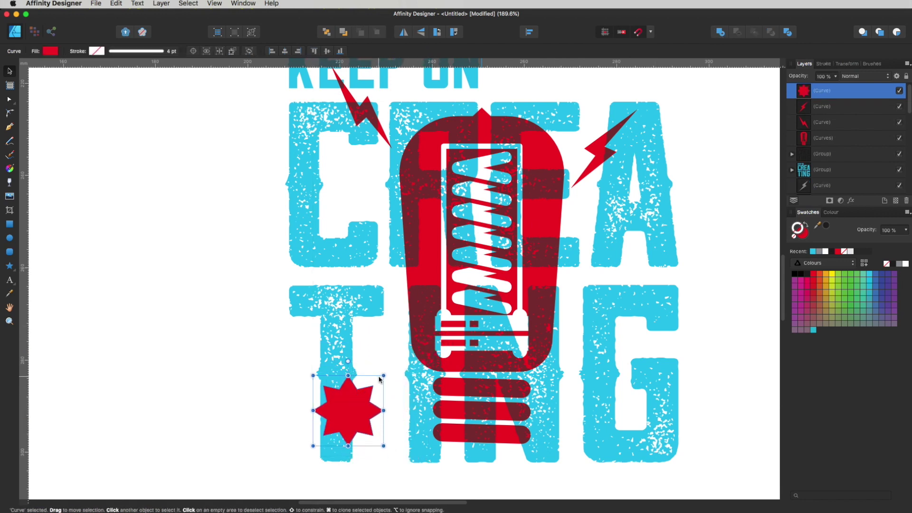
left_click_drag(348, 361, 343, 335)
left_click_drag(348, 376, 336, 377)
Add the art text 20/20 beside the red burst.
key("t")
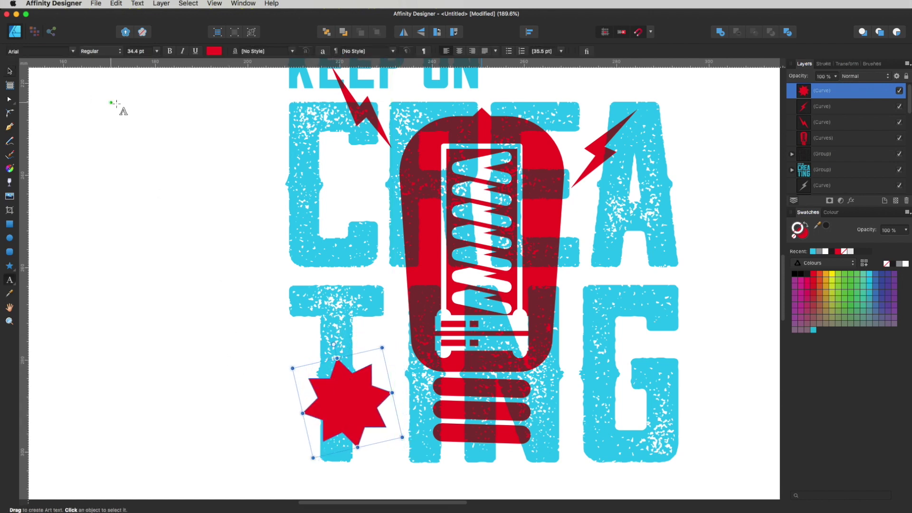
left_click(223, 372)
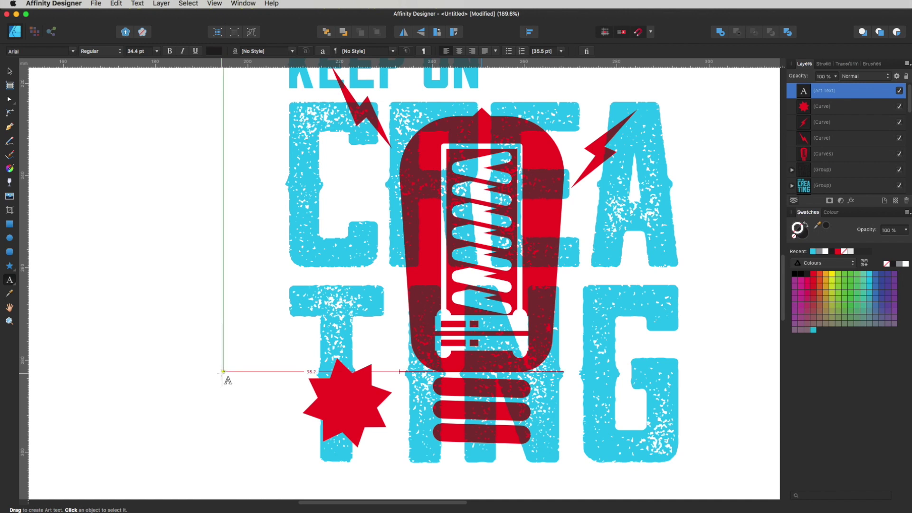
type("2020")
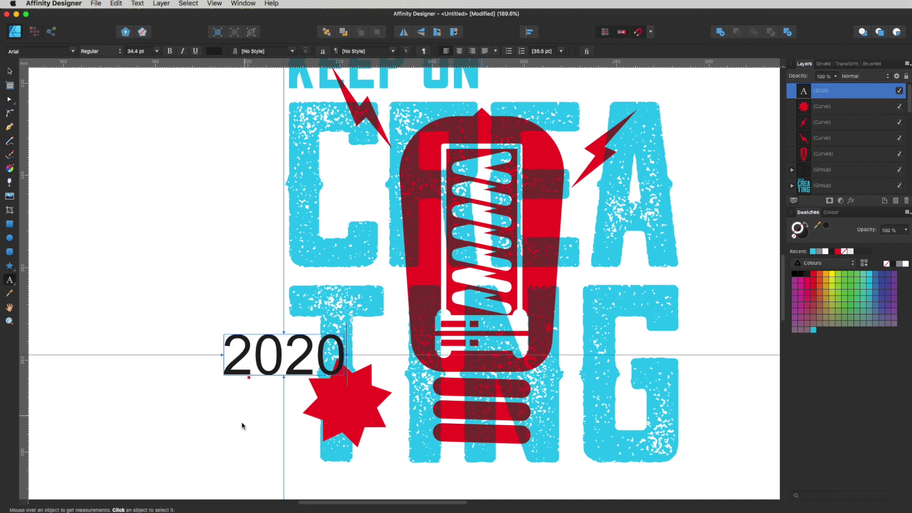
left_click(347, 350, "shift")
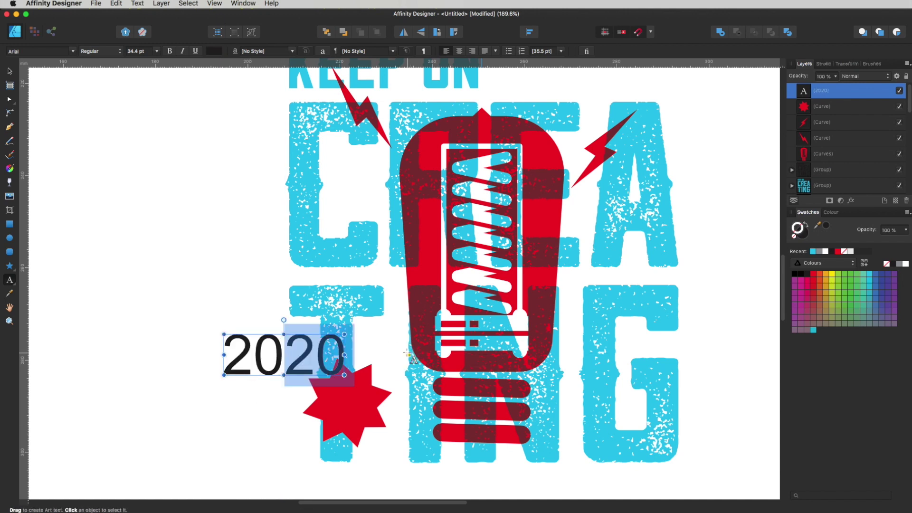
key("Left")
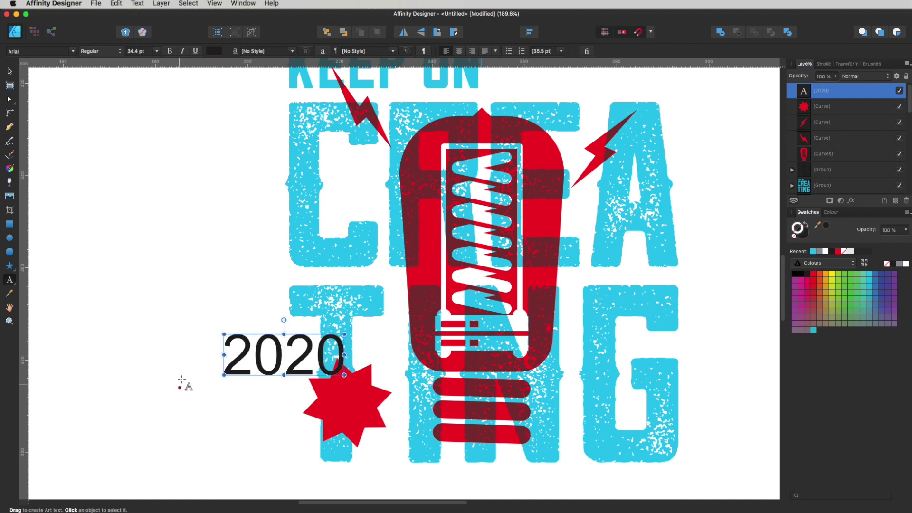
type("/")
Set the whole 20/20 text in the Hoverage font and deselect it.
key("super+a")
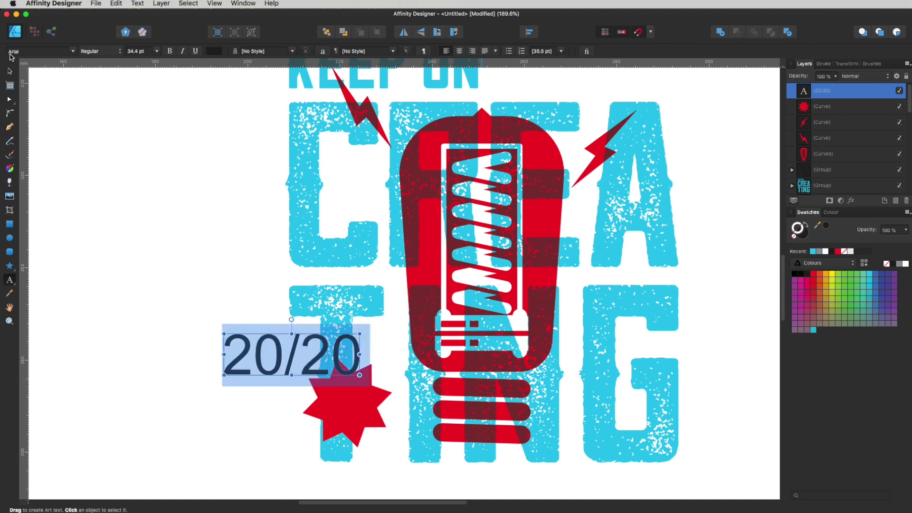
left_click(23, 51)
type("ho")
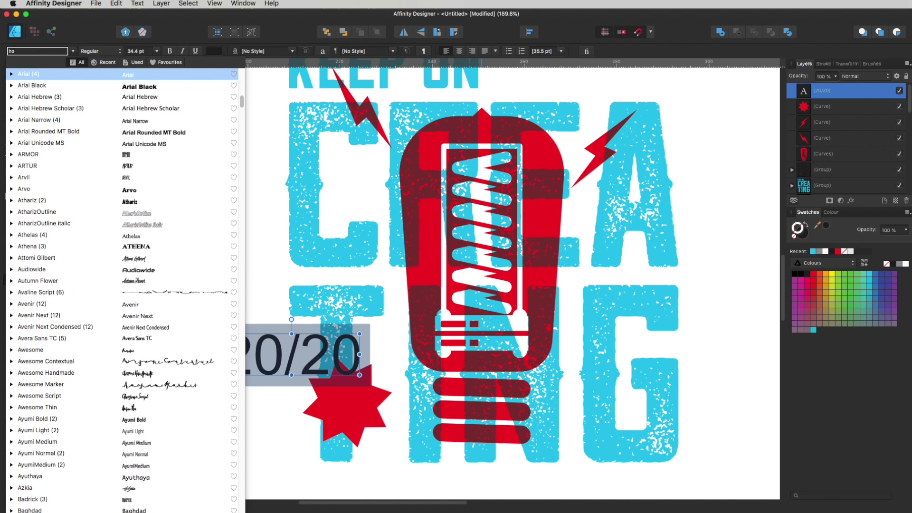
type("verage")
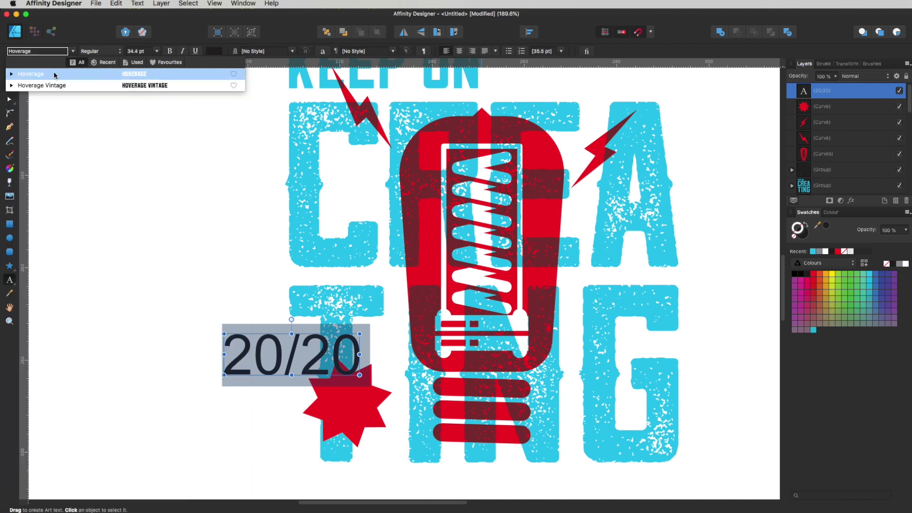
left_click(35, 74)
left_click(9, 71)
left_click(205, 339)
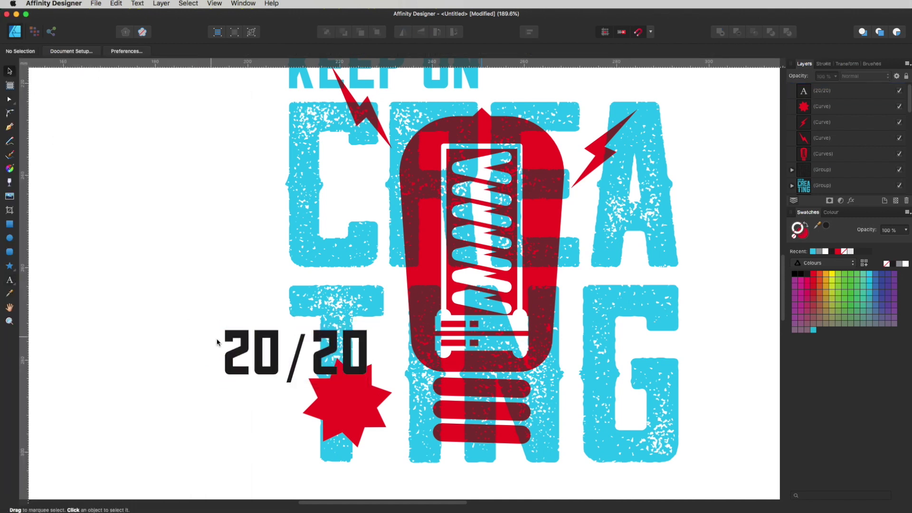
Remove the slash from the text so that it reads 2020.
double_click(308, 357)
left_click_drag(310, 357, 293, 352)
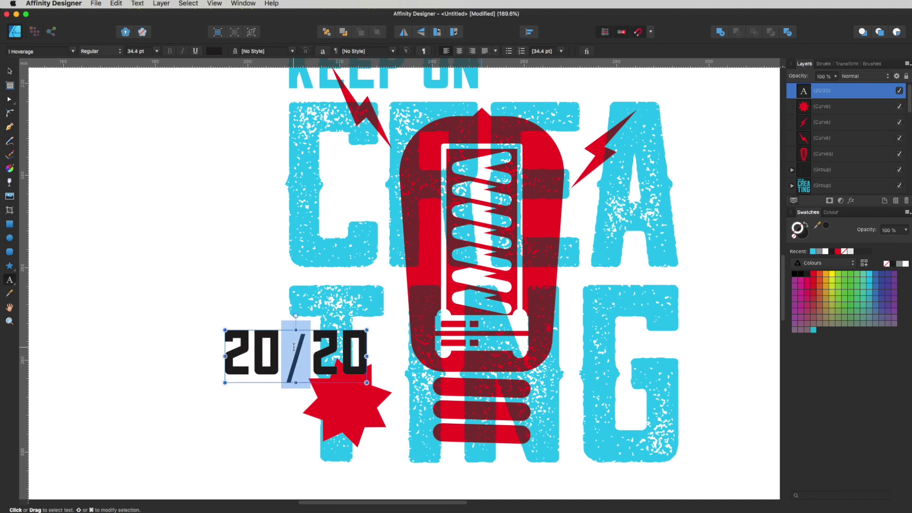
key("BackSpace")
Fill the 2020 text with white and move it over the red burst.
key("super+a")
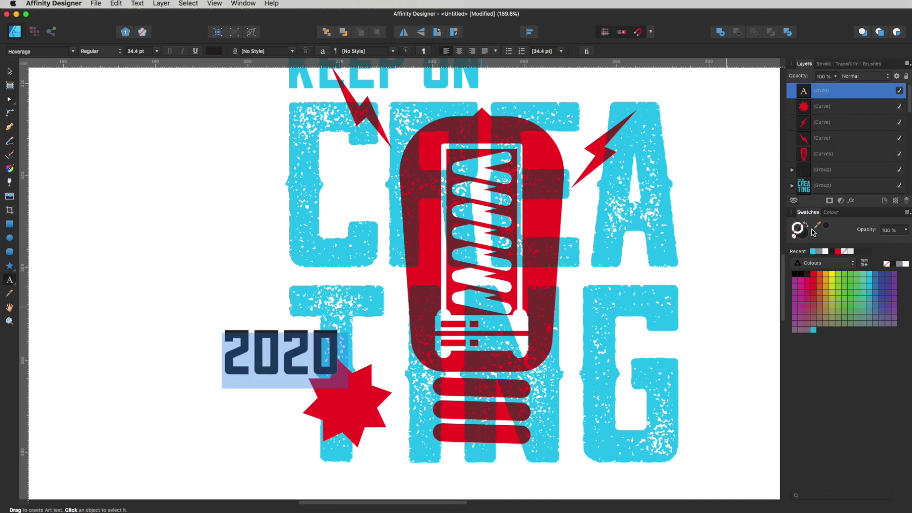
left_click(850, 252)
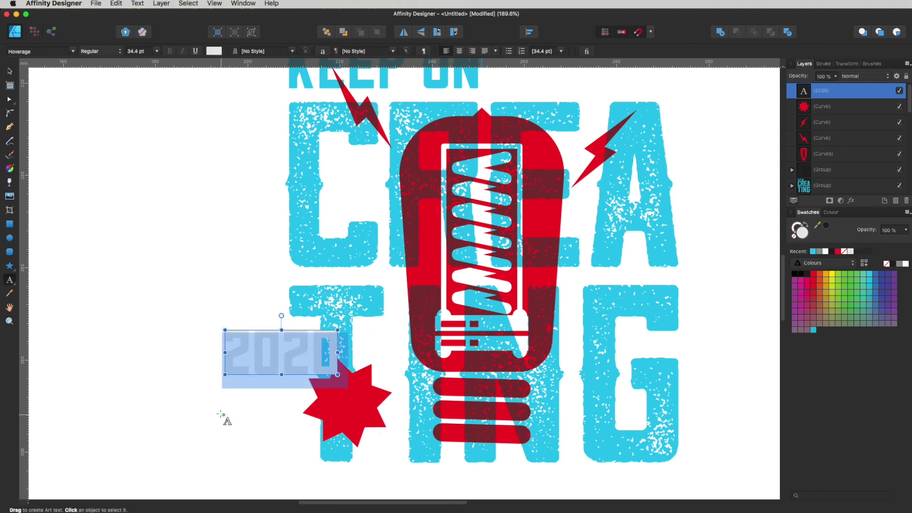
key("Escape")
left_click(293, 355)
left_click_drag(292, 355, 560, 460)
left_click(906, 264)
key("super+space")
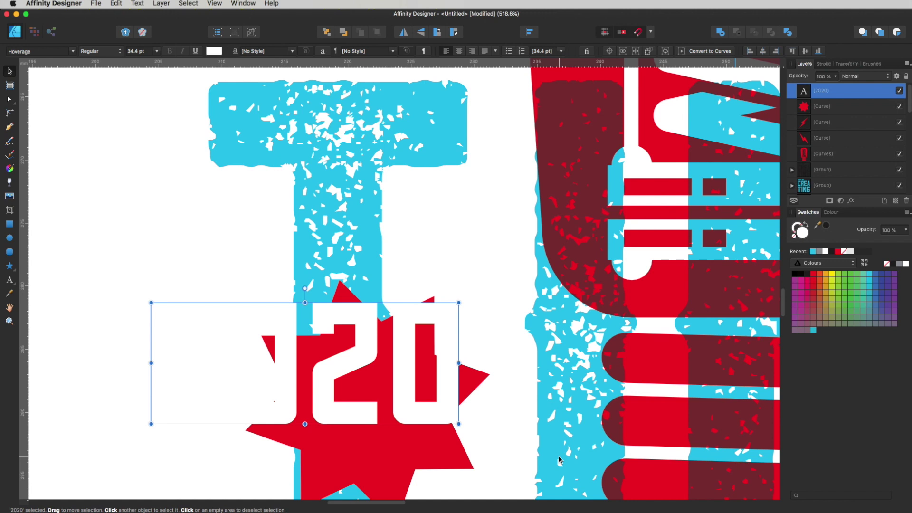
Convert the 2020 text to curves and ungroup it into separate digits.
key("ctrl+super+Return")
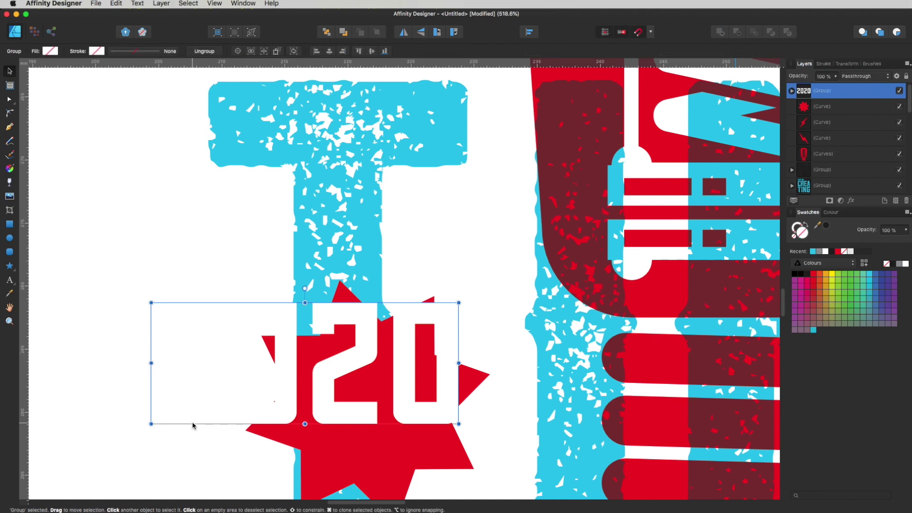
left_click(241, 475)
left_click(269, 402)
key("super+shift+g")
Delete the first 2 and the first 0 of the white digits.
left_click(278, 401)
left_click(202, 416, "shift")
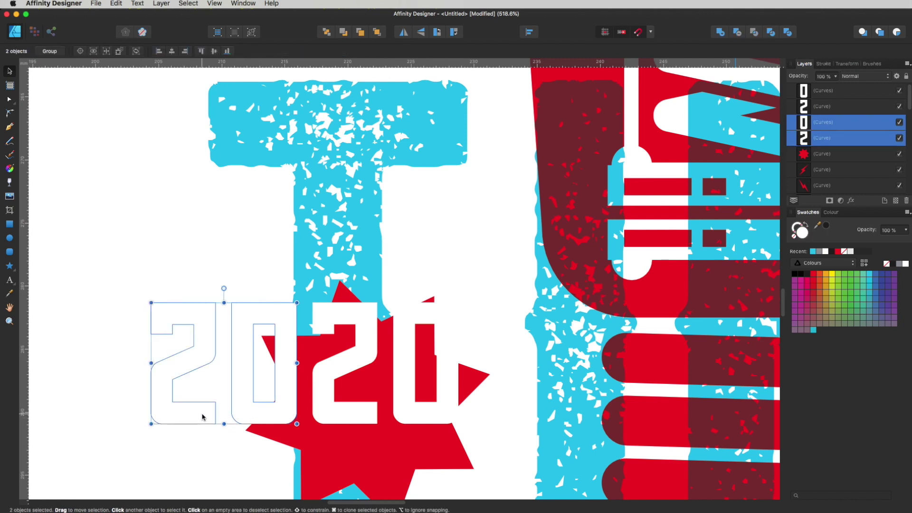
key("Delete")
Scale down the remaining white 20 and position it in the middle of the burst.
left_click(340, 422)
left_click(421, 407, "shift")
left_click_drag(421, 407, 403, 435)
left_click_drag(440, 328, 412, 371)
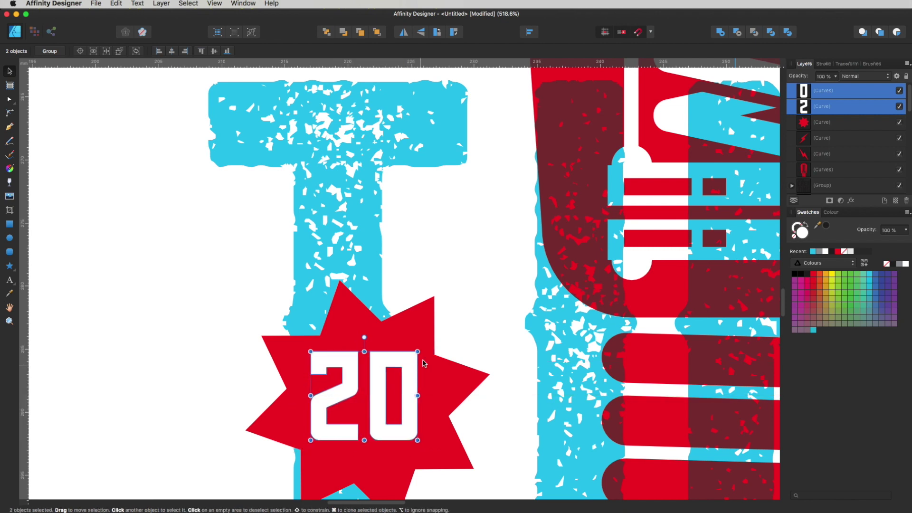
Tilt the white 20 slightly counterclockwise, enlarge it a little and recentre it in the burst.
left_click_drag(365, 338, 359, 327)
left_click_drag(373, 361, 426, 341)
left_click_drag(404, 357, 405, 362)
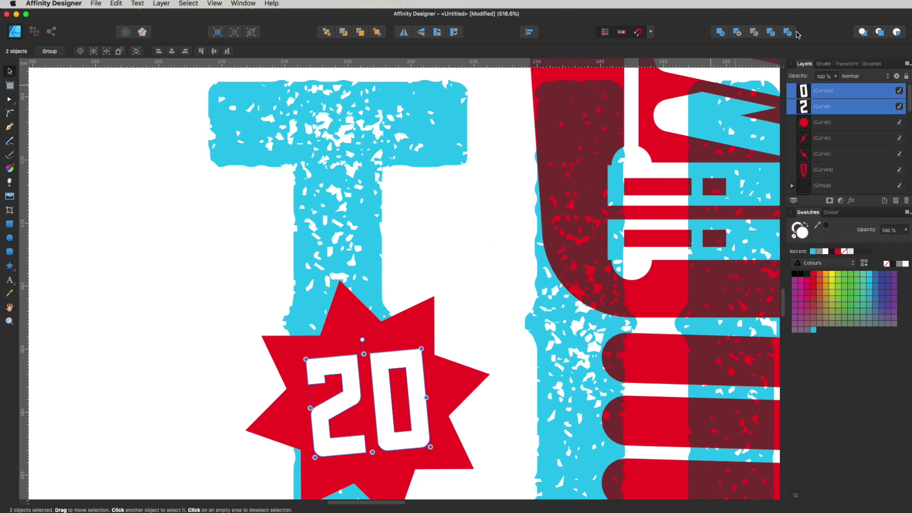
Merge the two white digits into one shape and subtract it from the red burst.
left_click(721, 32)
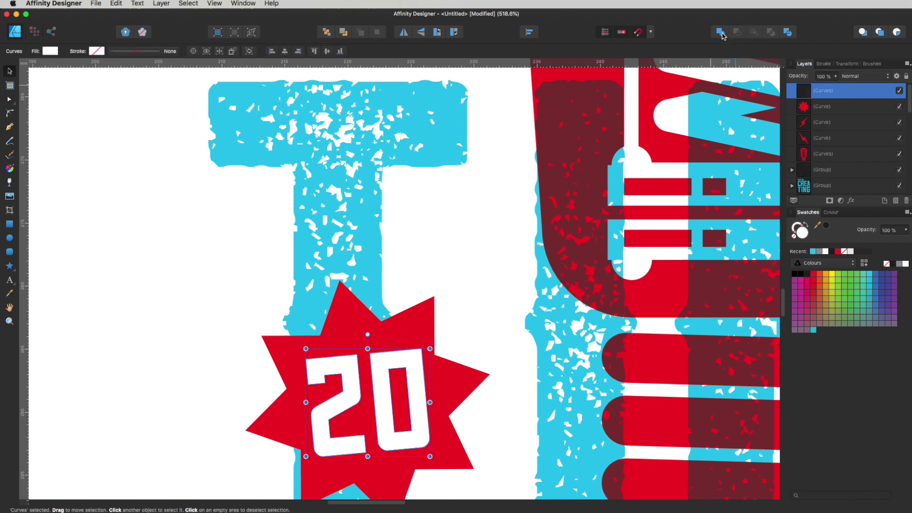
left_click(420, 327, "shift")
left_click(734, 33)
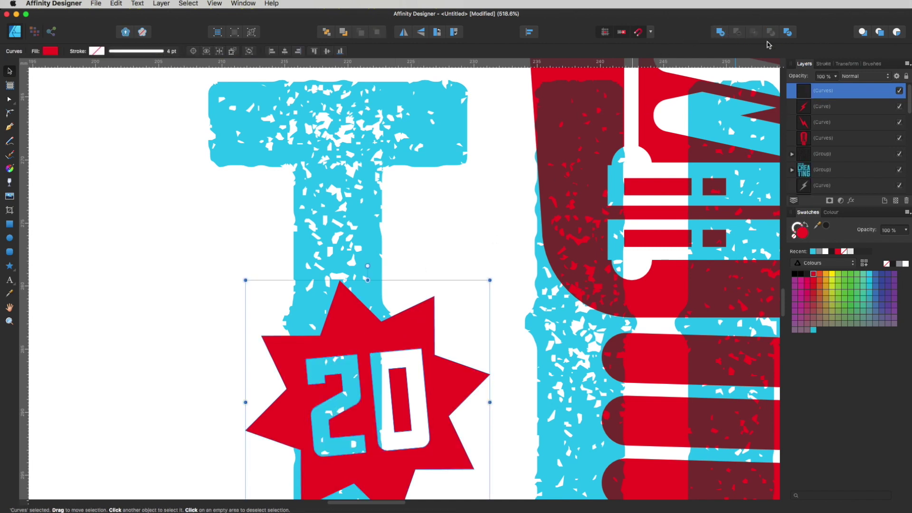
Set the blend mode of the red 20 badge to Multiply and deselect it.
left_click(859, 77)
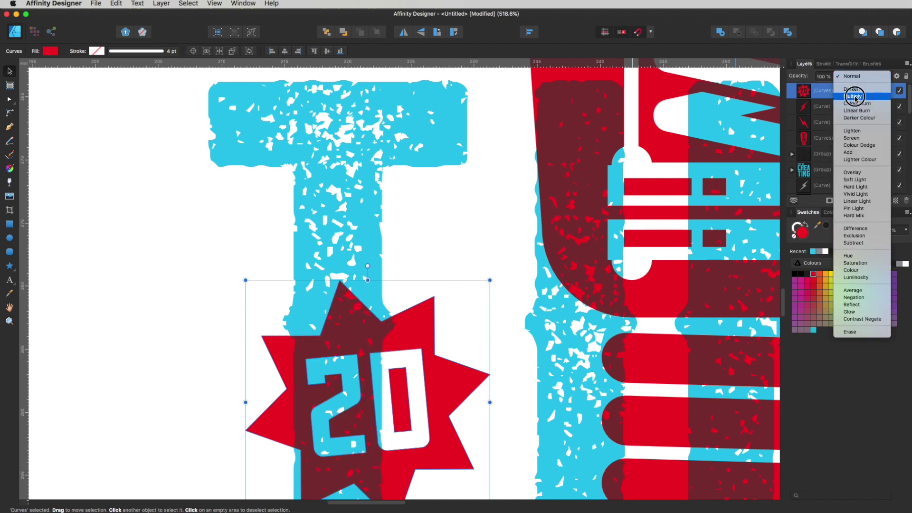
left_click(853, 96)
left_click(165, 328)
Rotate the red 20 badge further counterclockwise in place.
scroll(408, 435, "down", 5)
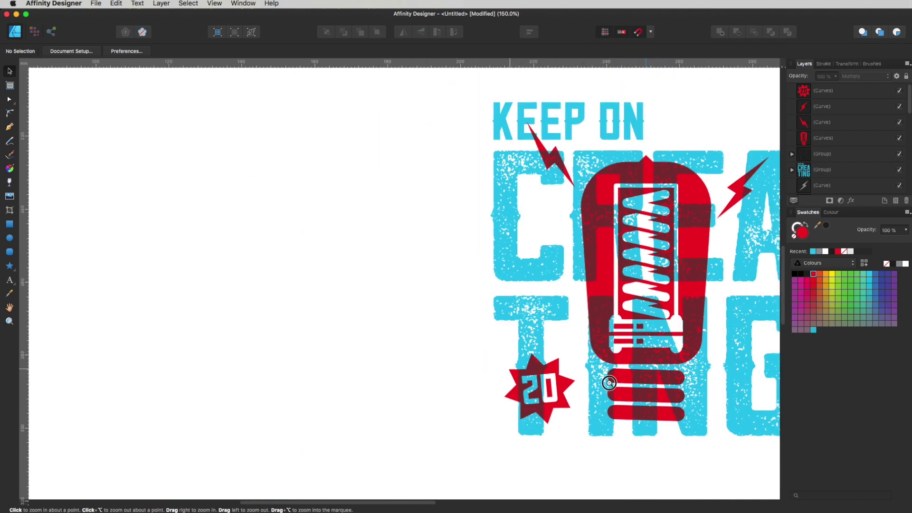
left_click_drag(430, 428, 435, 435)
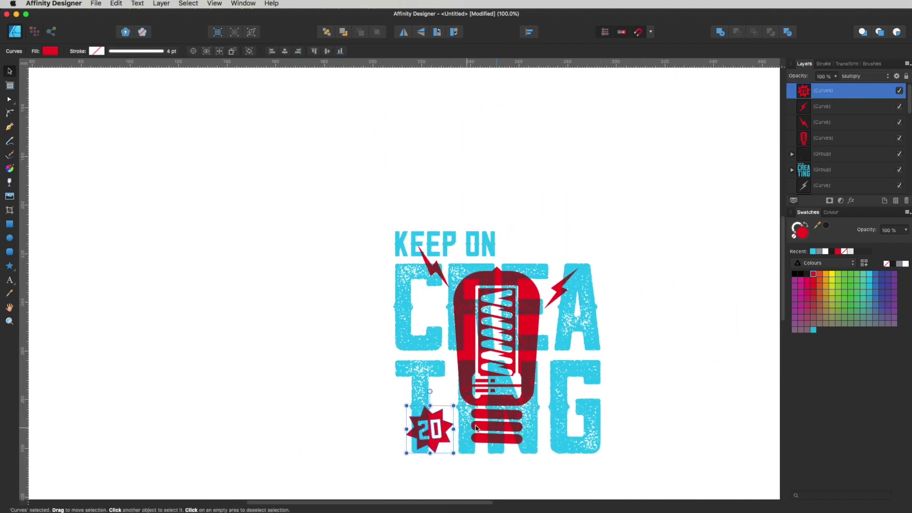
left_click_drag(429, 391, 407, 388)
key("Escape")
key("t")
left_click(437, 444)
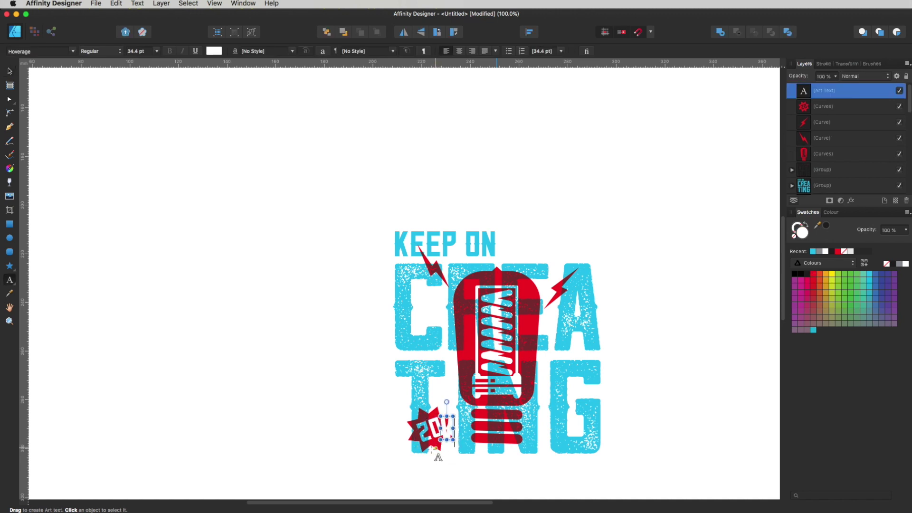
key("super+z")
key("super+z")
key("v")
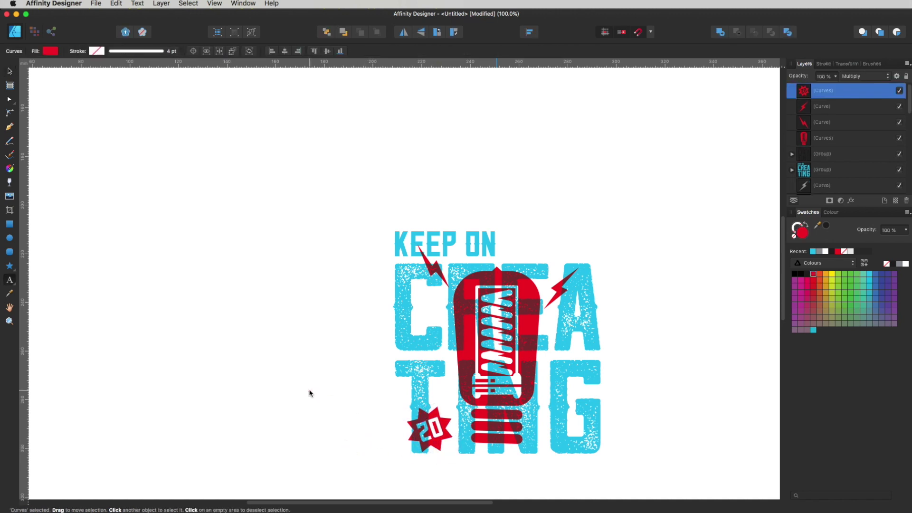
key("space")
left_click_drag(423, 416, 341, 350)
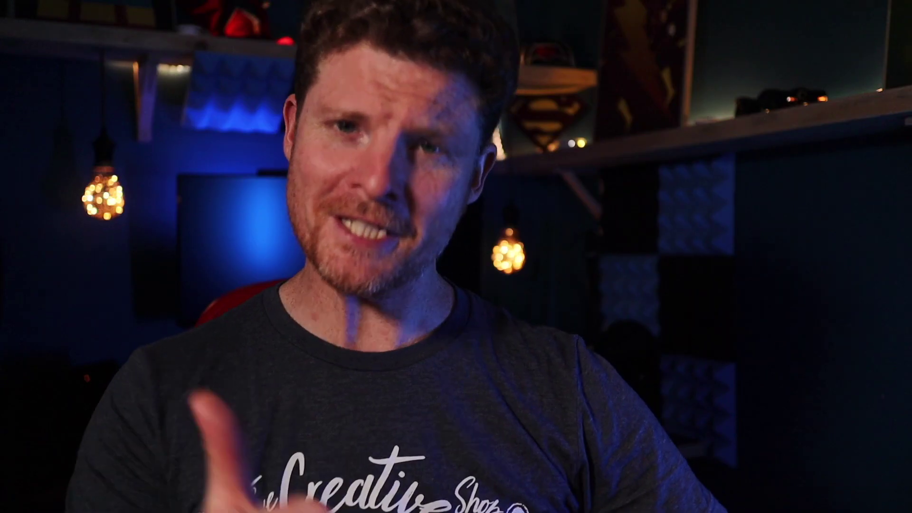